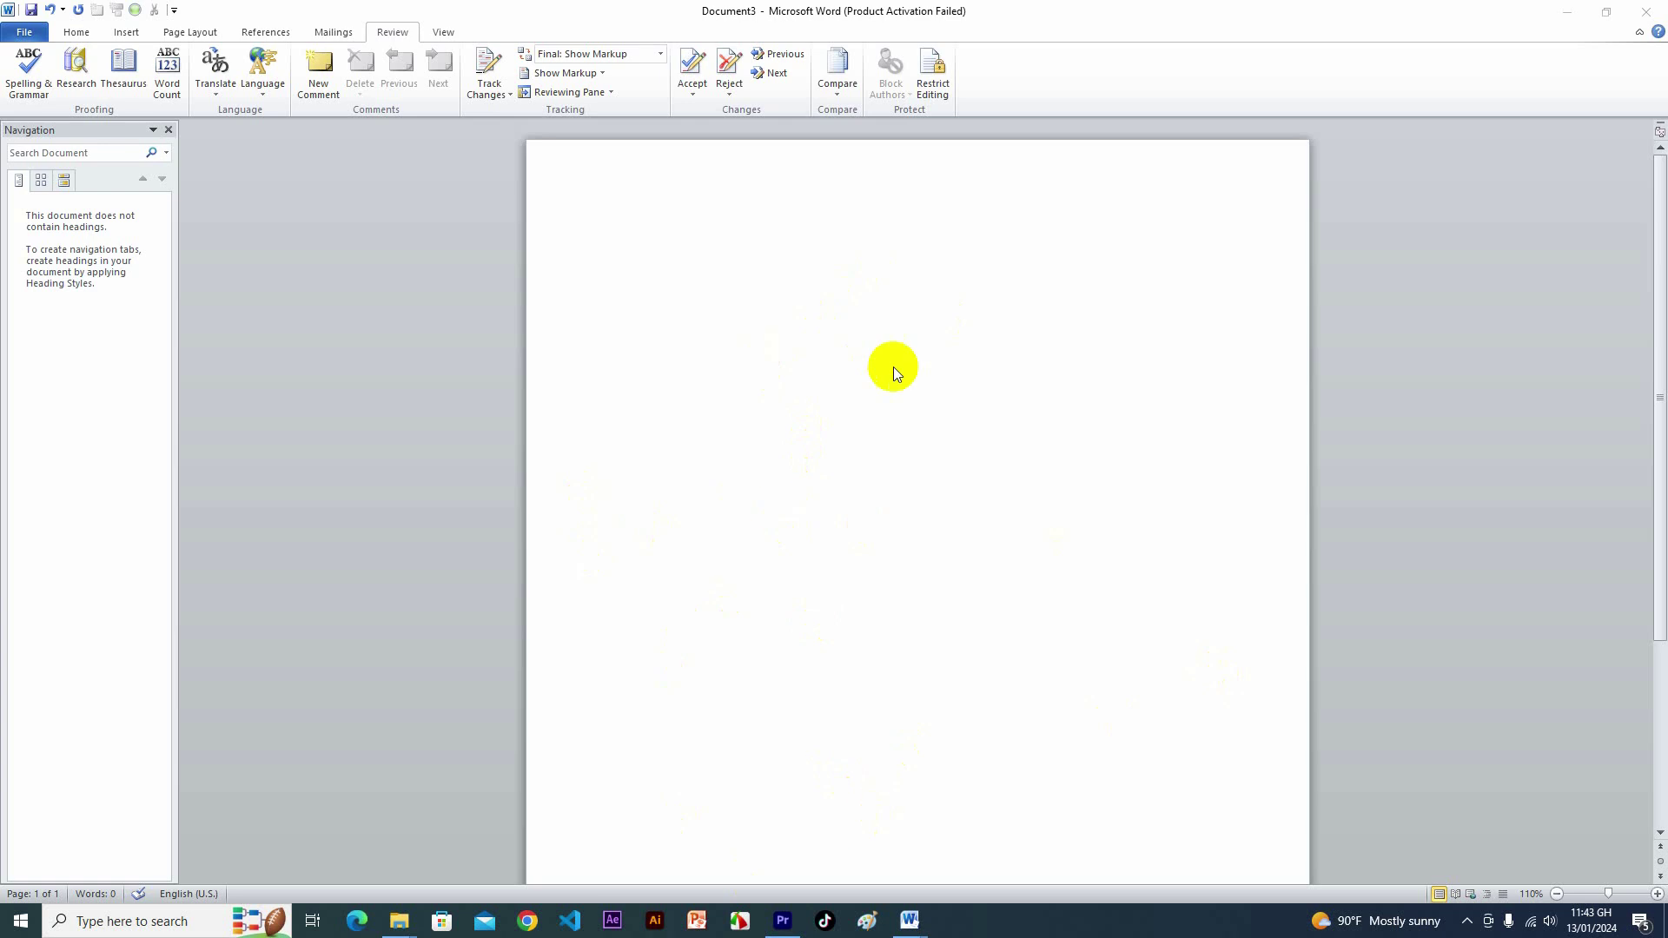
# Create a new document from the Blog post sample template
pyautogui.click(25, 32)
pyautogui.click(29, 228)
pyautogui.click(397, 161)
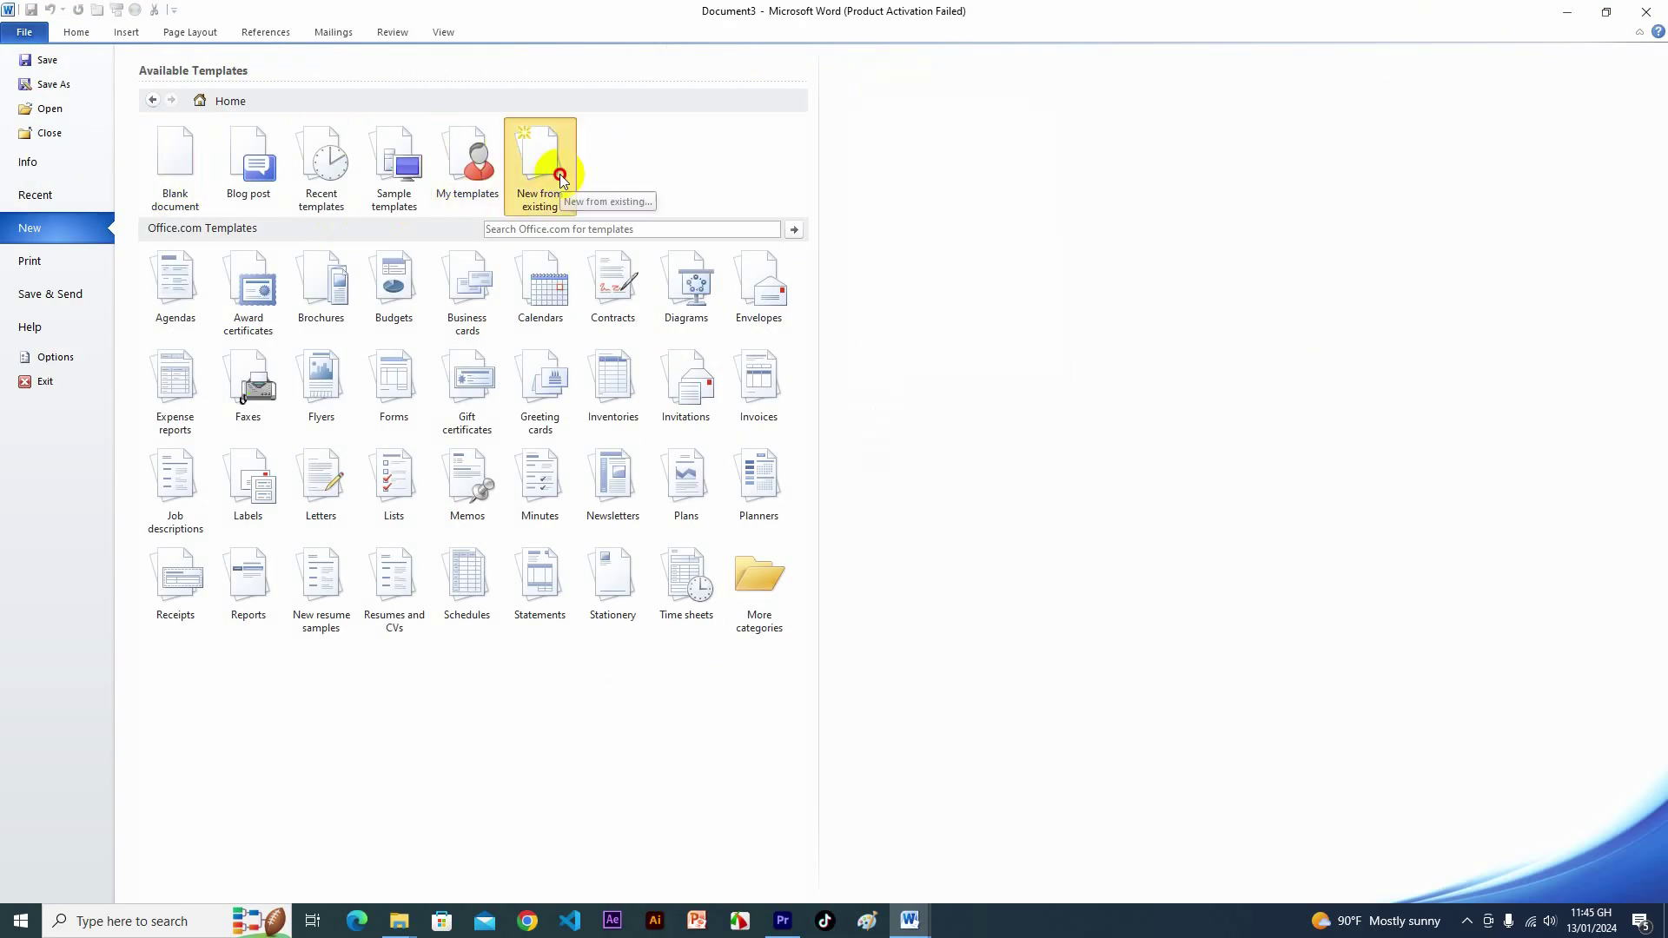
pyautogui.click(248, 165)
pyautogui.click(879, 428)
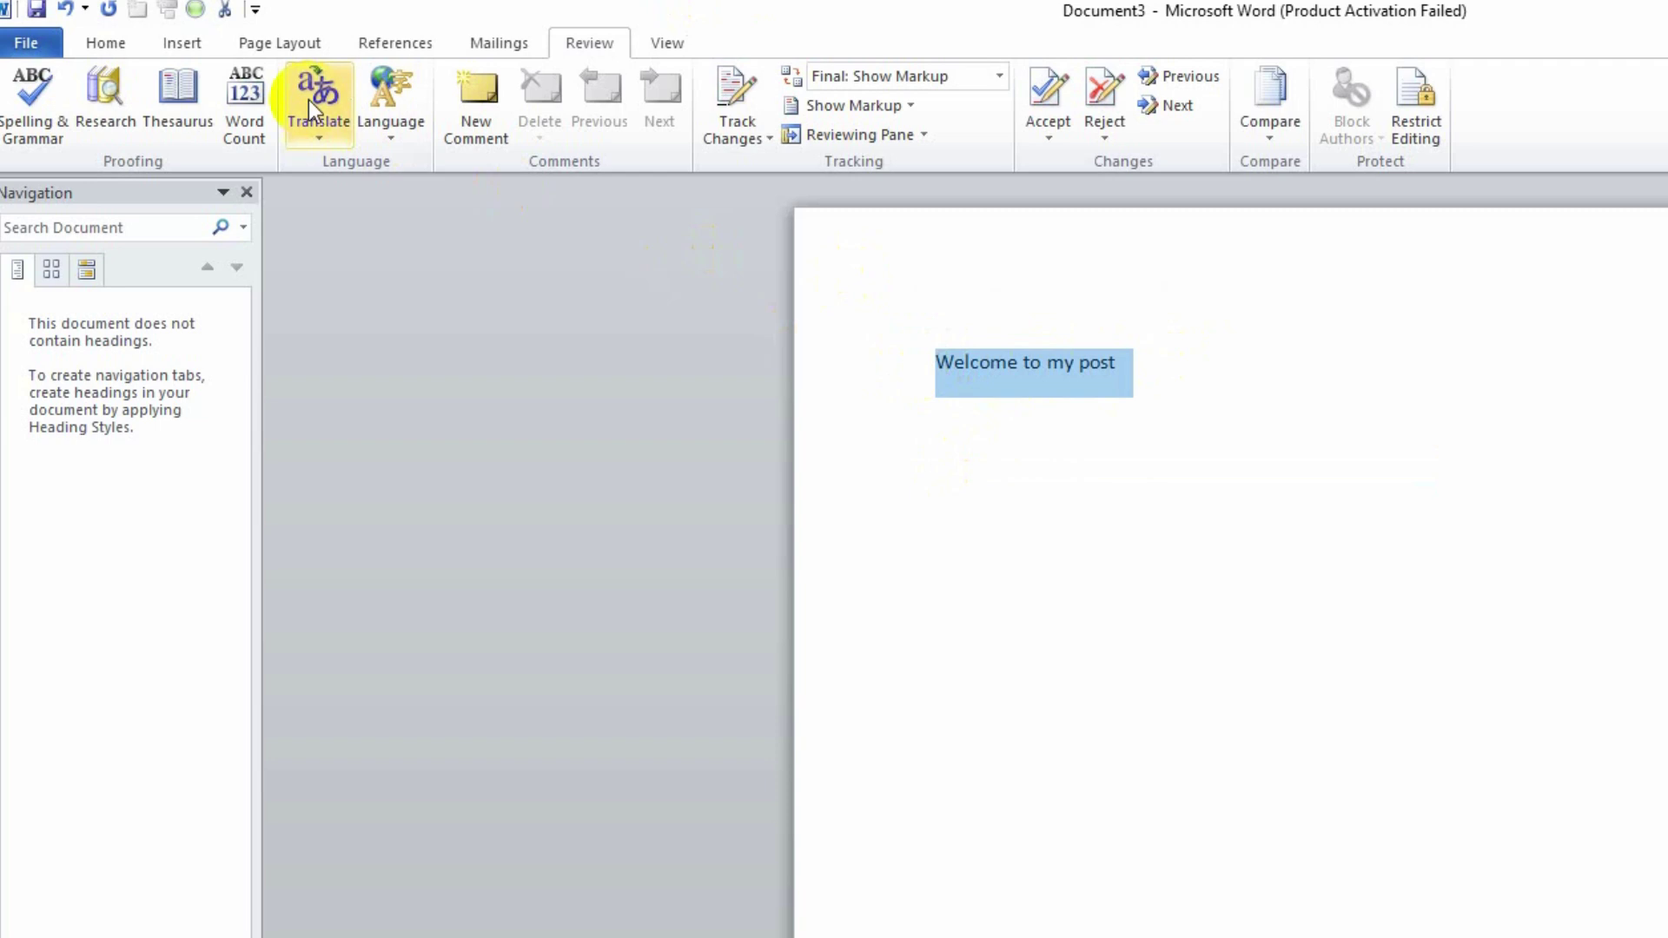
# Format the heading as 18 pt bold, underlined Times New Roman in orange
pyautogui.click(105, 43)
pyautogui.click(372, 87)
pyautogui.click(348, 219)
pyautogui.click(316, 86)
pyautogui.click(339, 235)
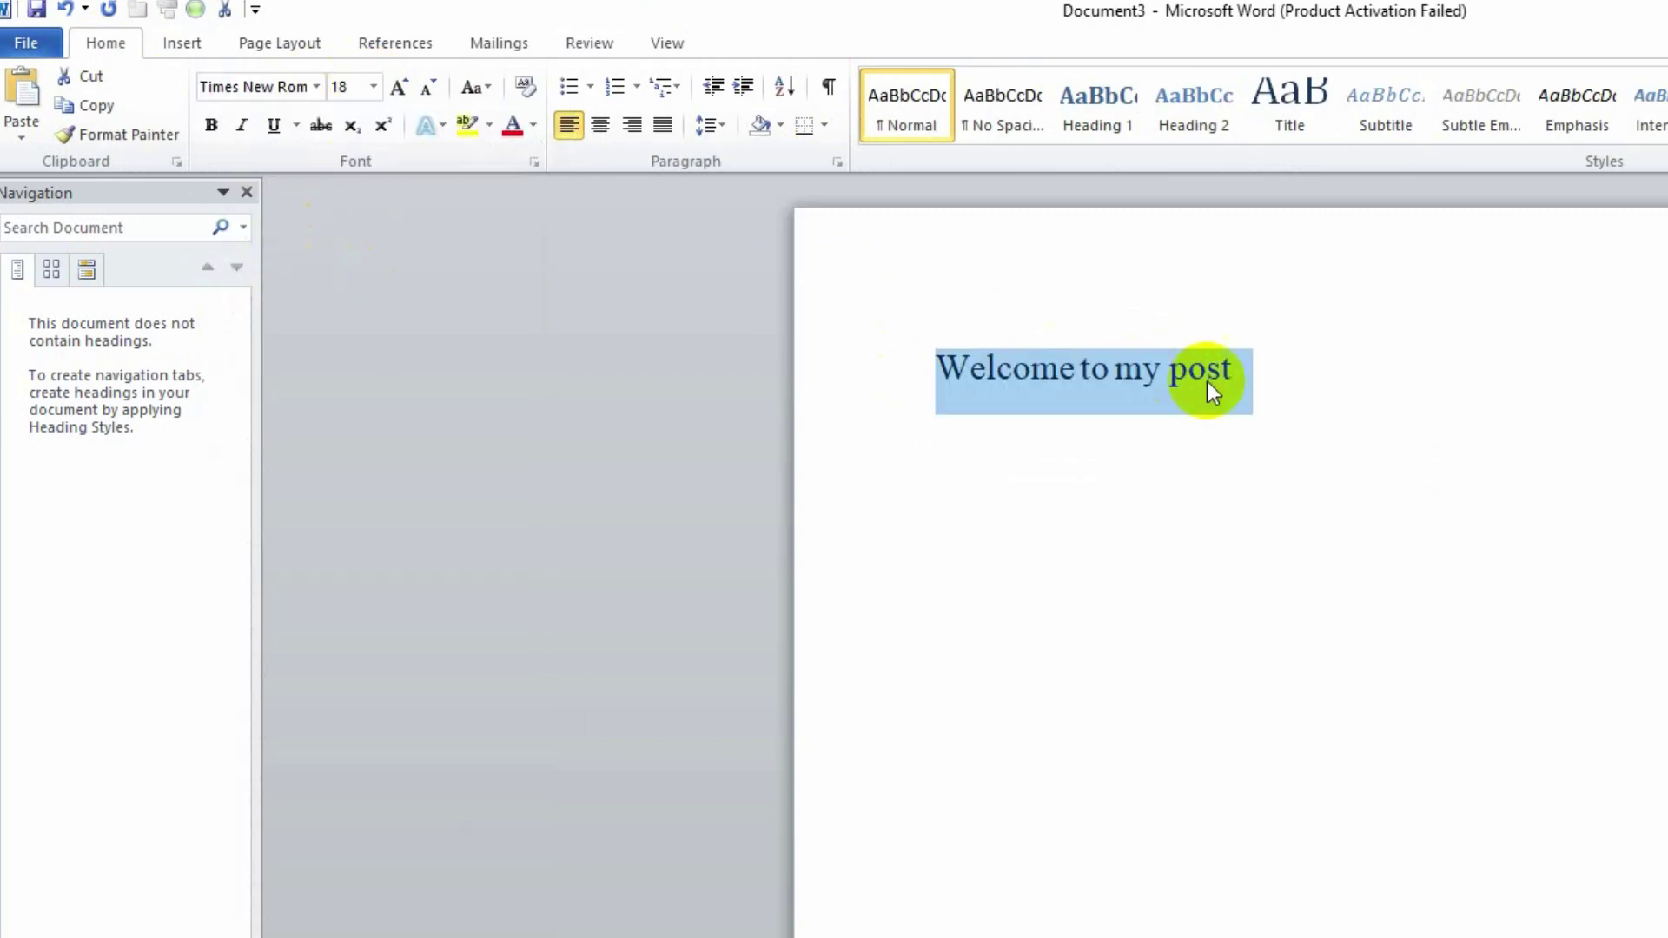
pyautogui.click(211, 125)
pyautogui.click(273, 125)
pyautogui.hotkey('ctrl', 'i')
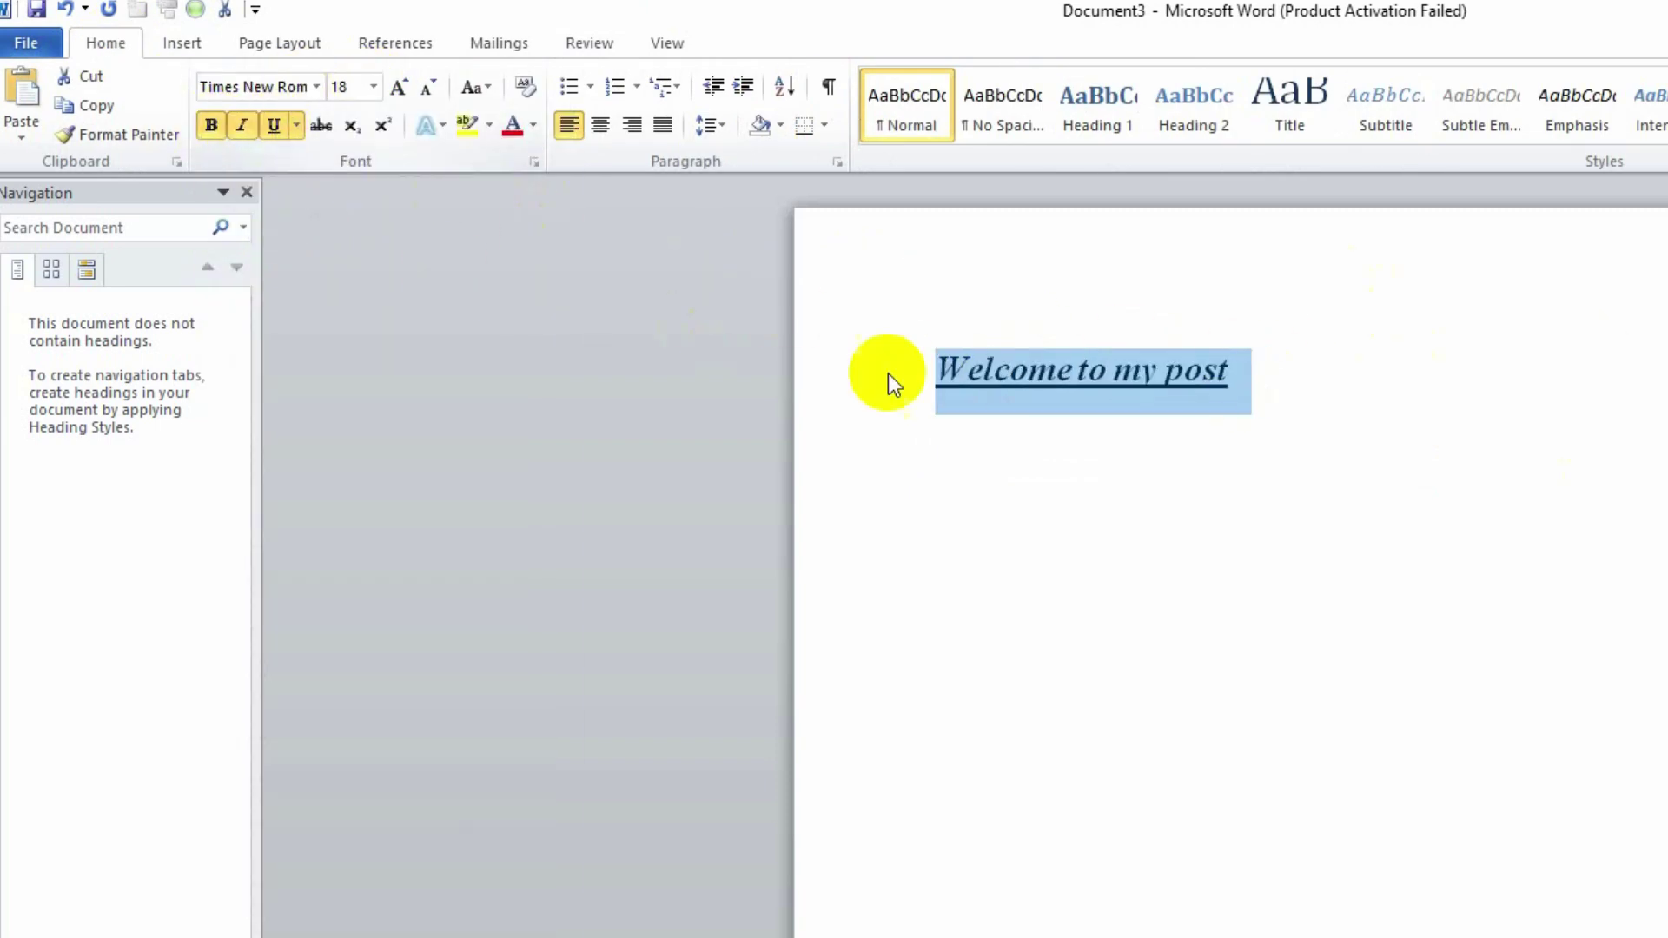
pyautogui.click(241, 125)
pyautogui.click(1254, 365)
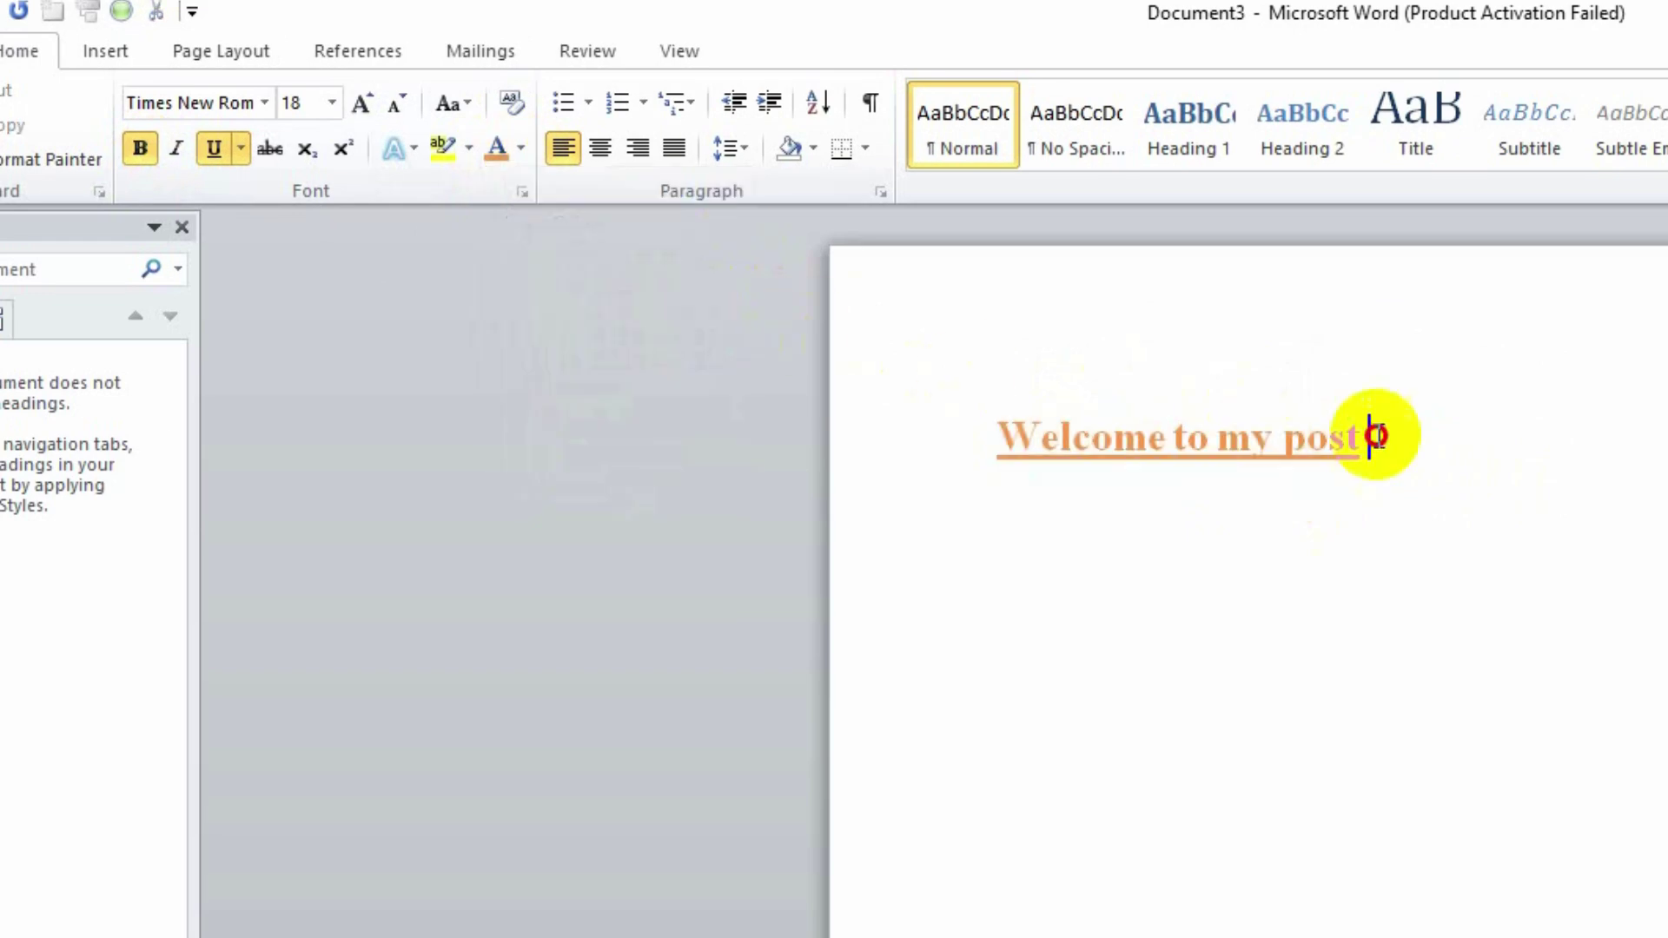
# Select the heading line, try and then remove a green highlight, and centre it
pyautogui.moveTo(1375, 435); pyautogui.dragTo(1005, 428)
pyautogui.click(469, 147)
pyautogui.click(509, 191)
pyautogui.click(1451, 356)
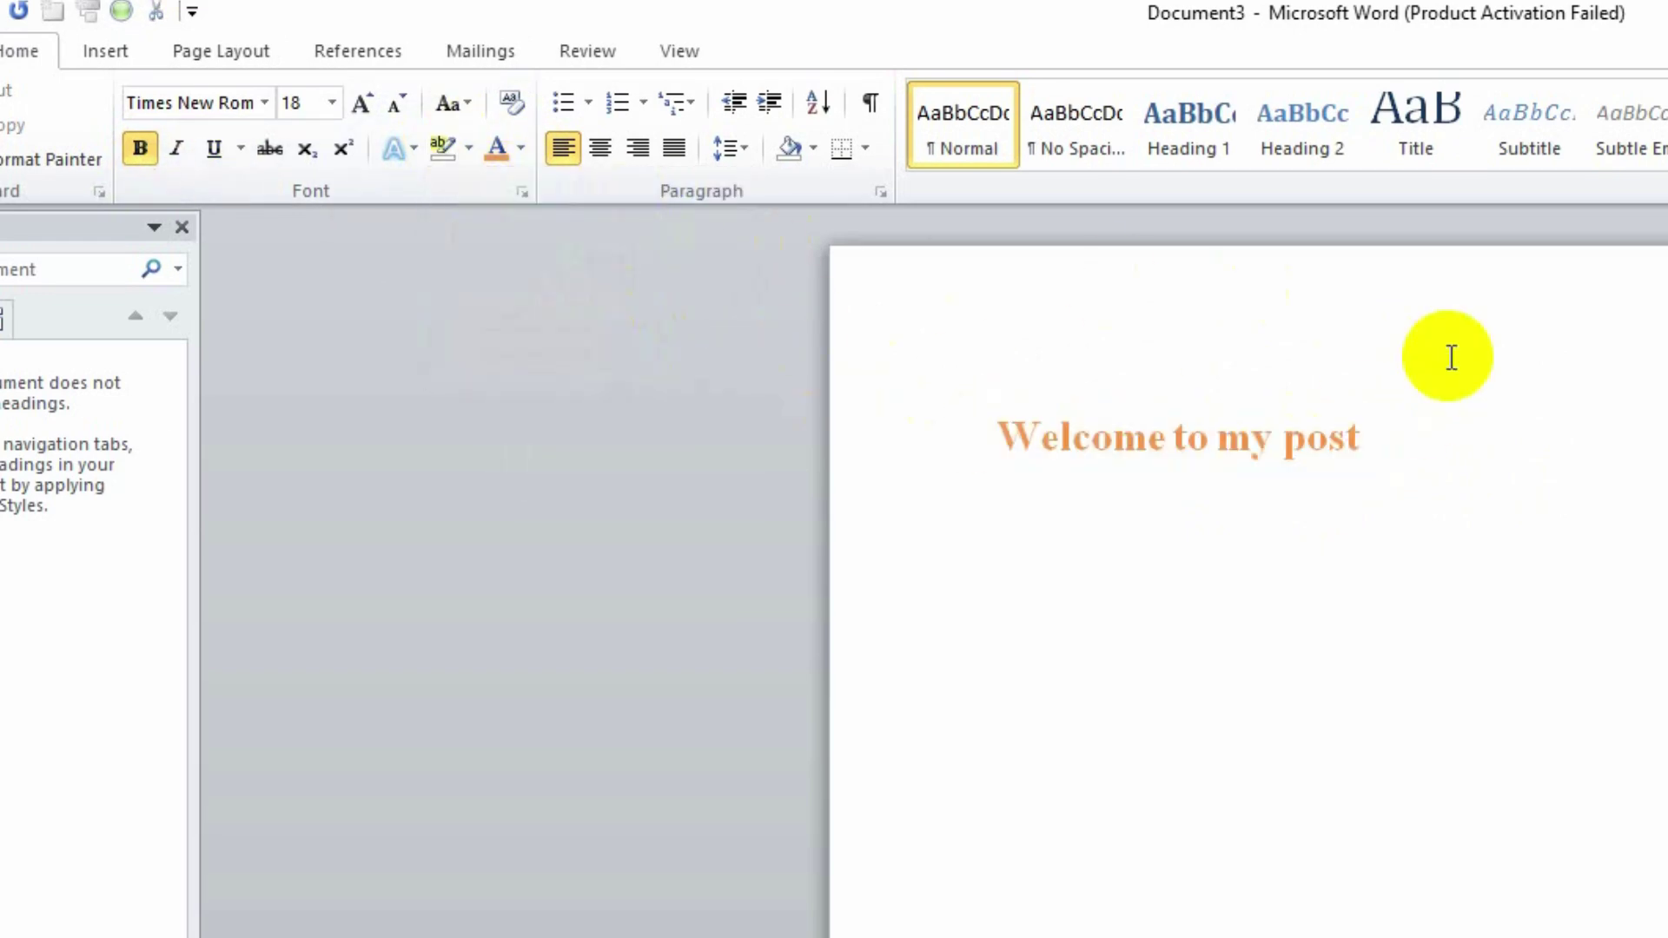
pyautogui.hotkey('ctrl', 'a')
pyautogui.click(110, 148)
pyautogui.click(146, 148)
pyautogui.click(109, 147)
pyautogui.click(325, 148)
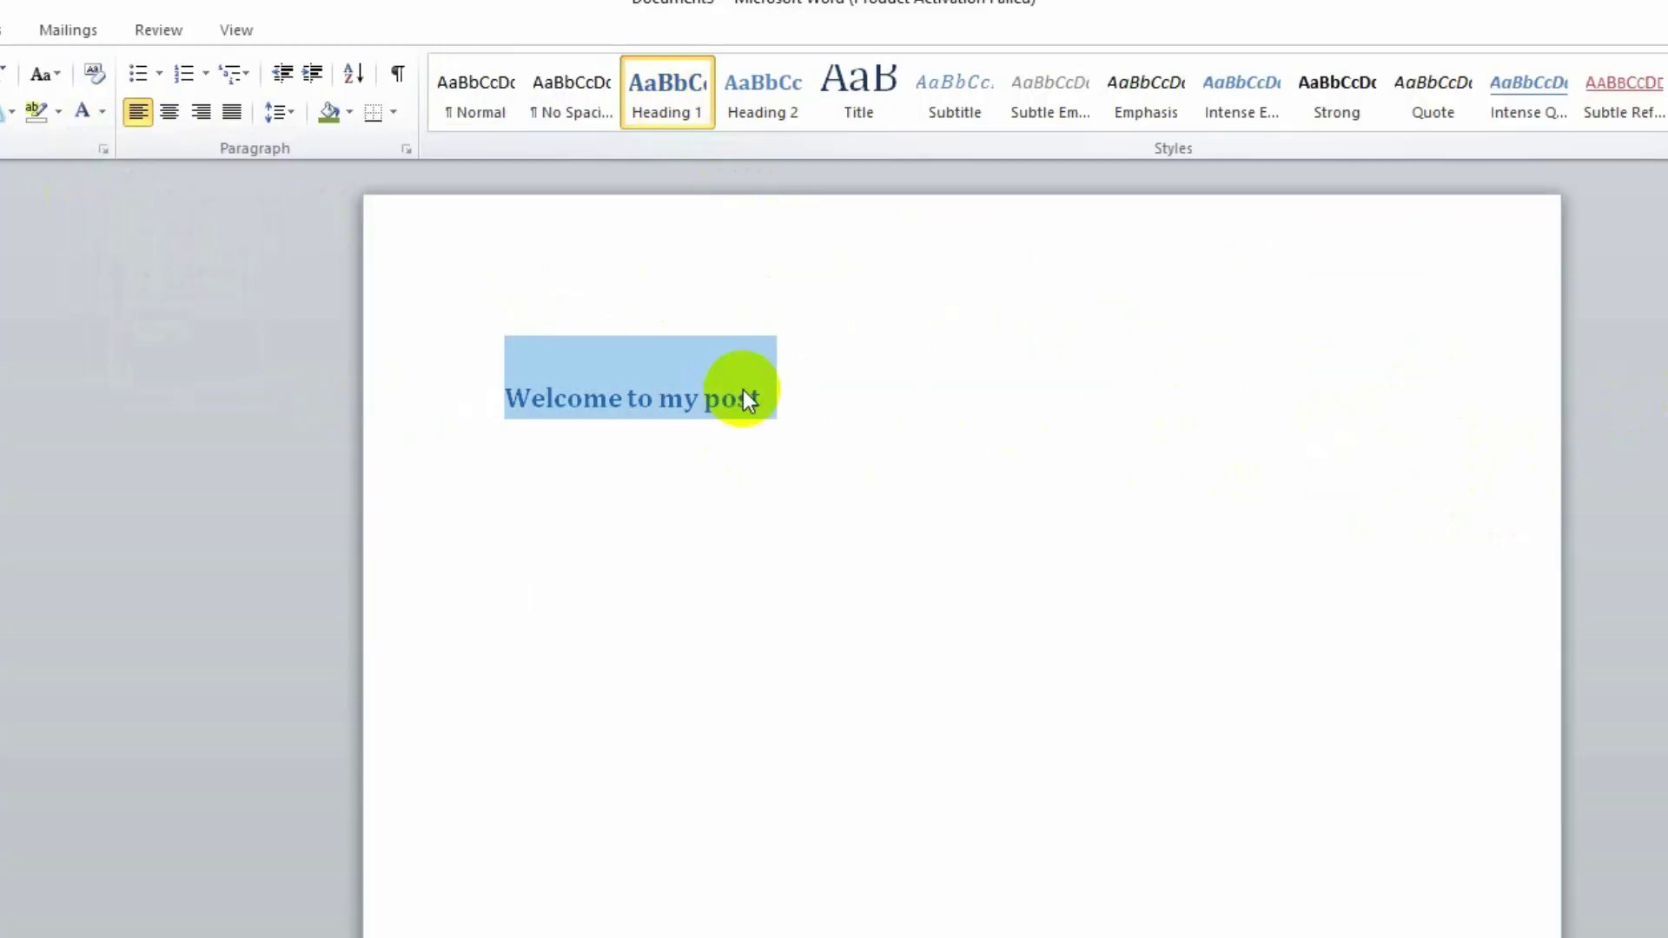
# Apply the Title style to 'Welcome to my post' and give it a green text effect
pyautogui.click(956, 99)
pyautogui.click(1260, 460)
pyautogui.hotkey('ctrl', 'a')
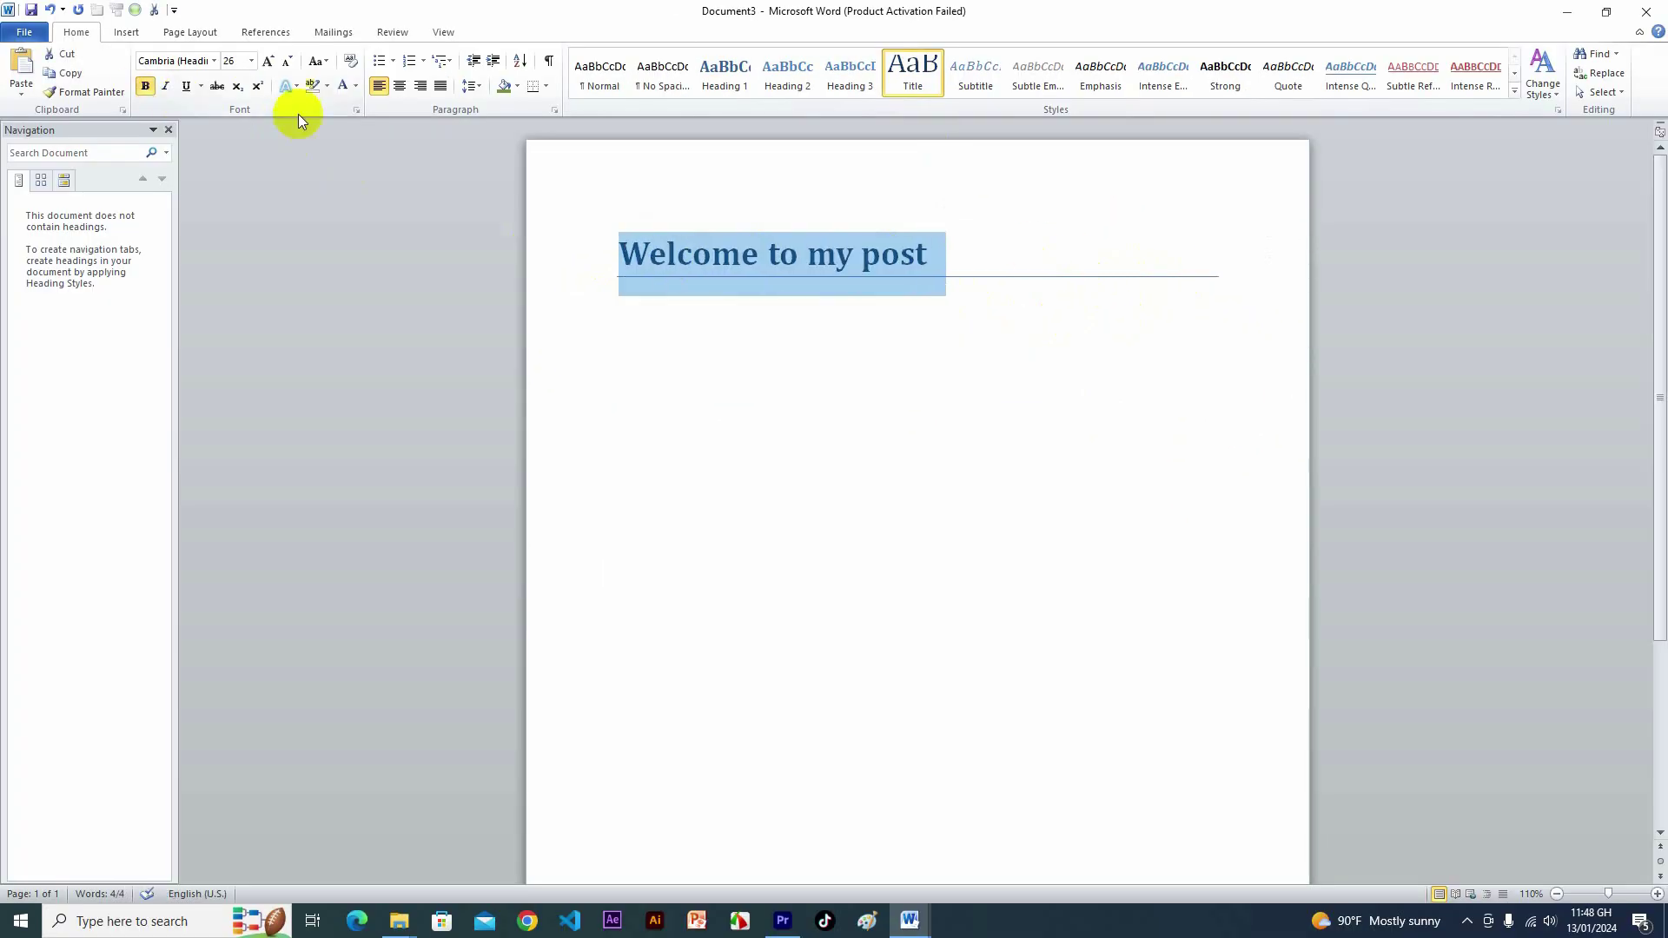
pyautogui.click(296, 86)
pyautogui.click(399, 217)
# Begin saving the blog post document under a name with Ctrl+S
pyautogui.hotkey('ctrl', 's')
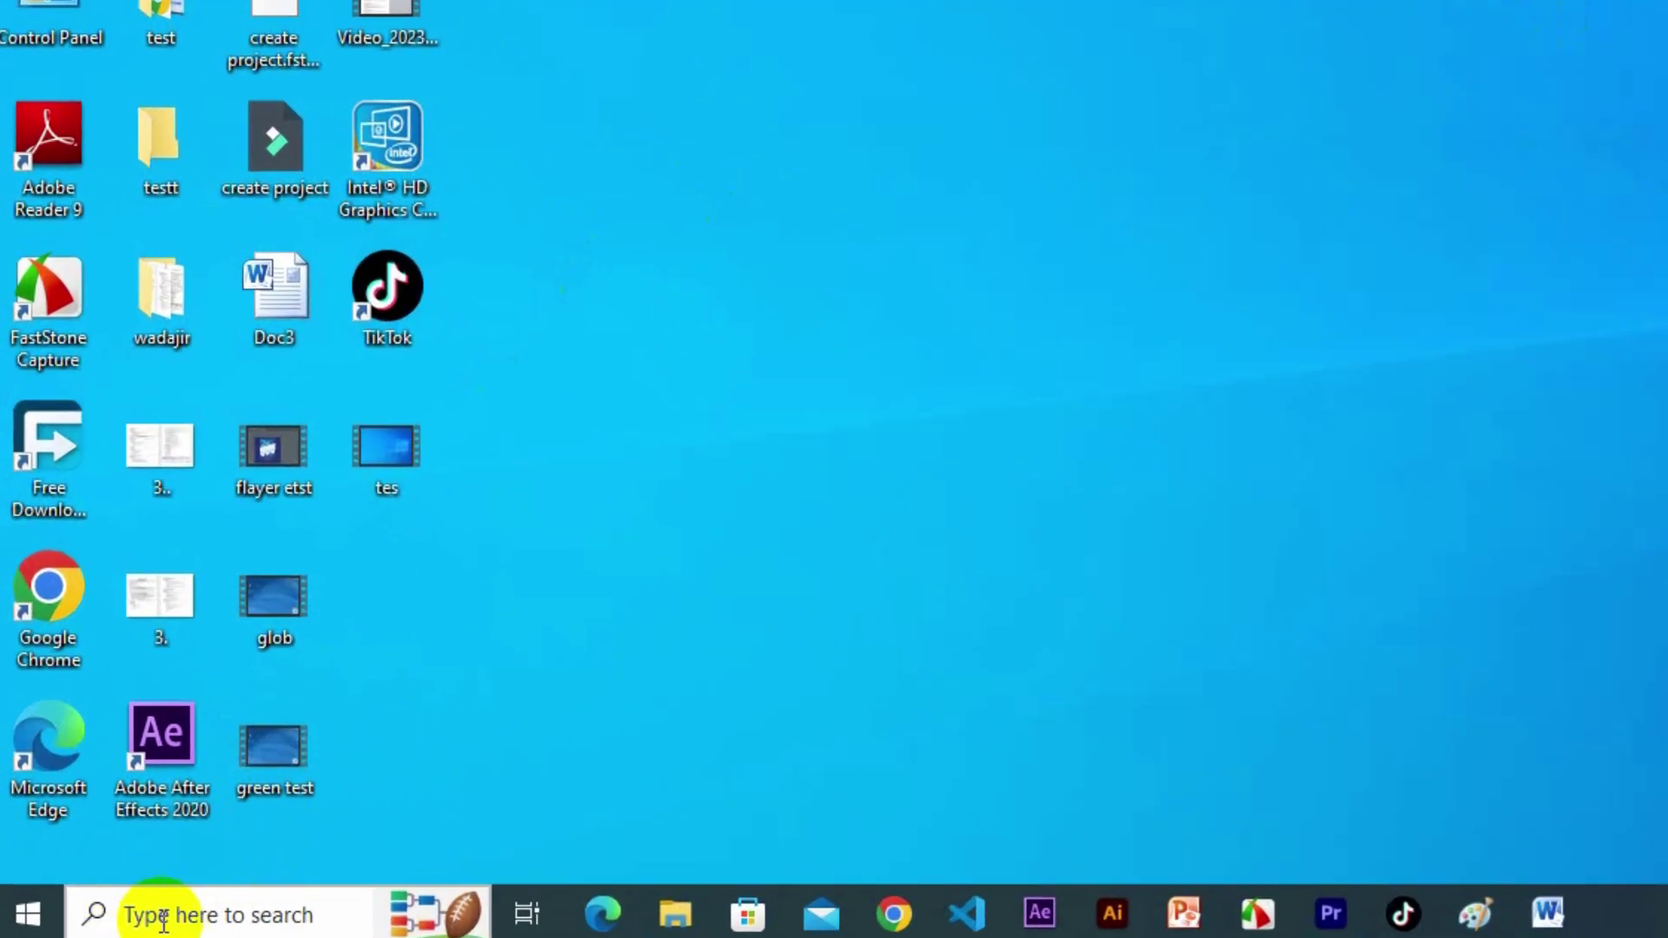
# Search Windows for 'word' and launch Microsoft Word 2010
pyautogui.click(166, 923)
pyautogui.write('m')
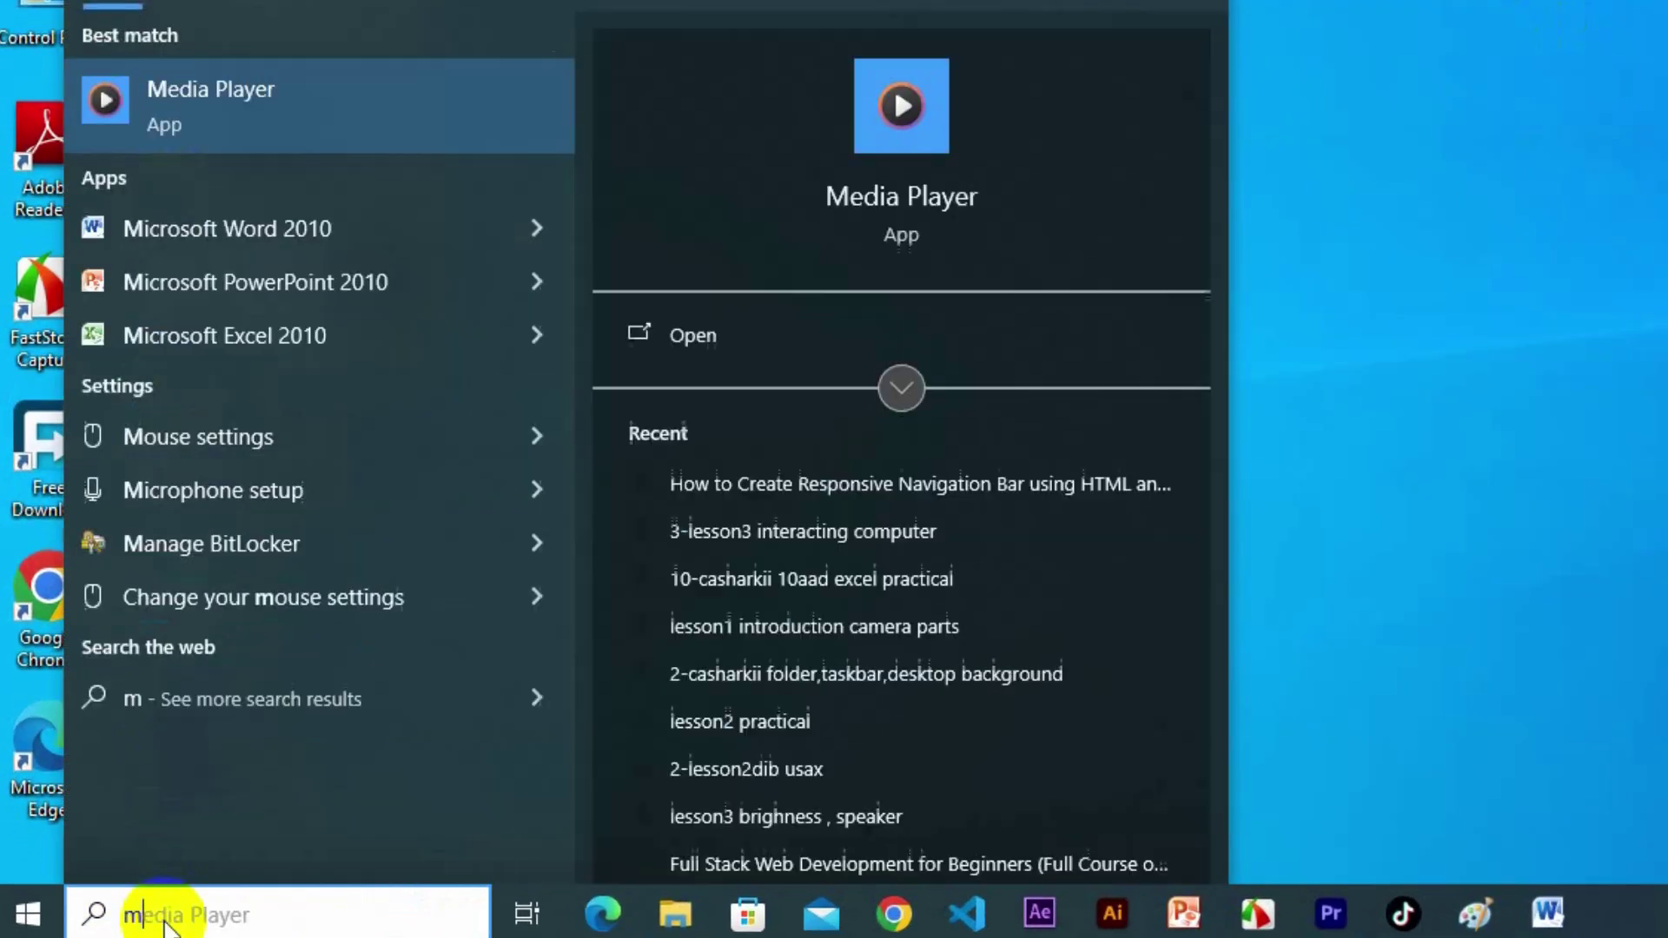
pyautogui.press('BackSpace')
pyautogui.write('wor')
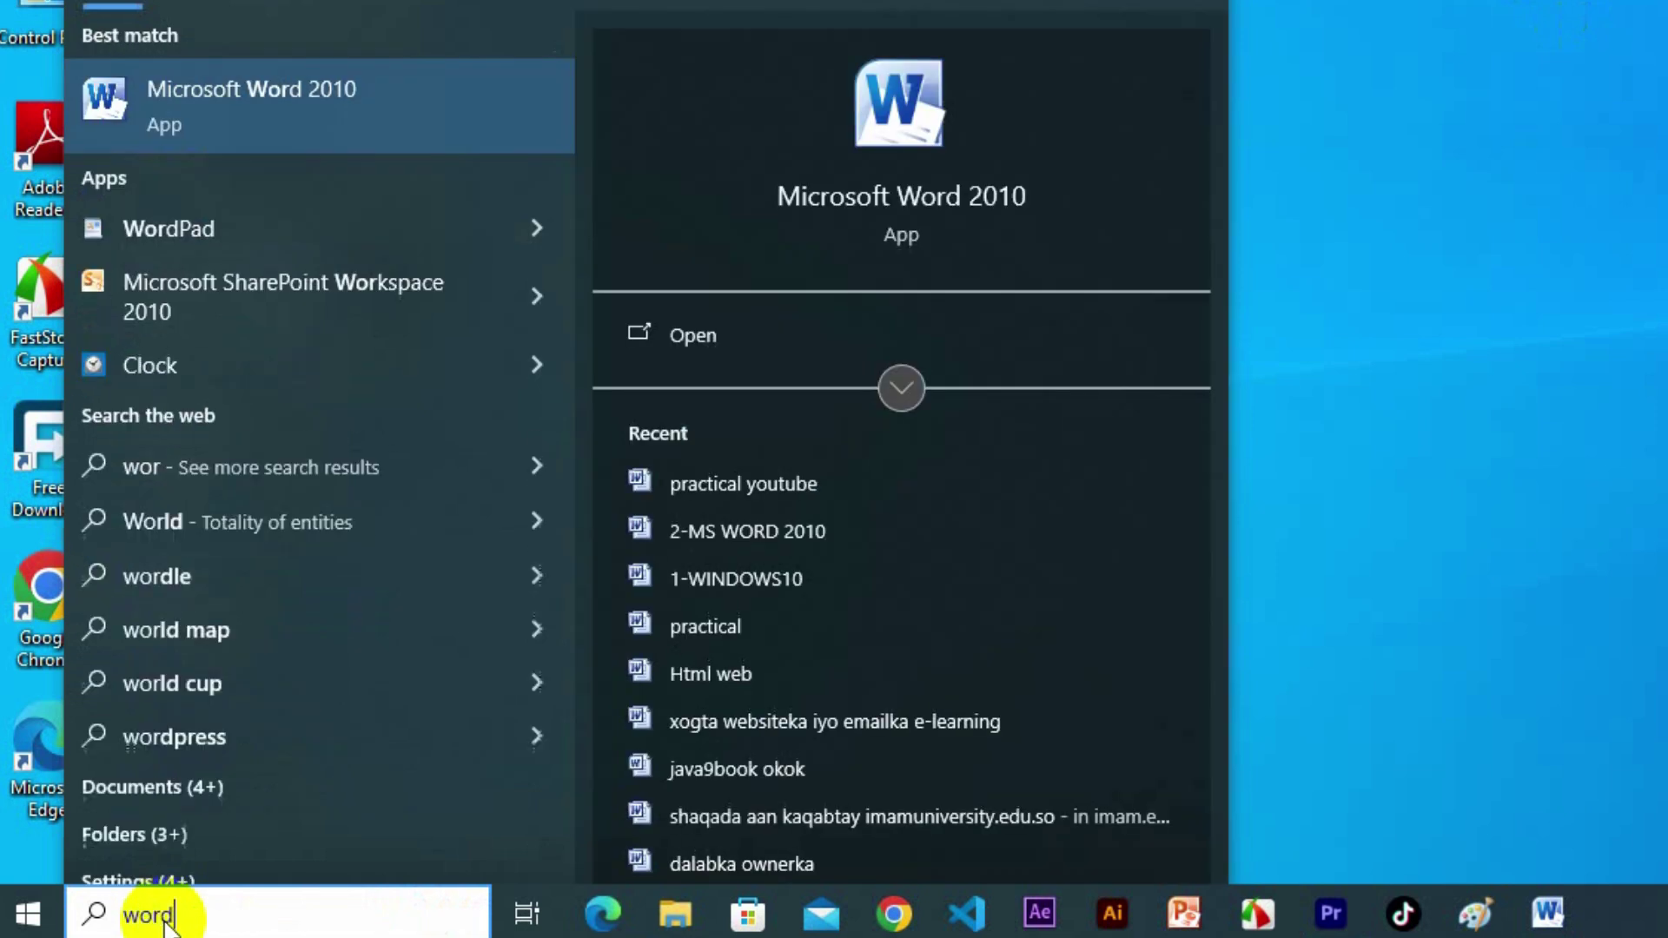
pyautogui.write('d')
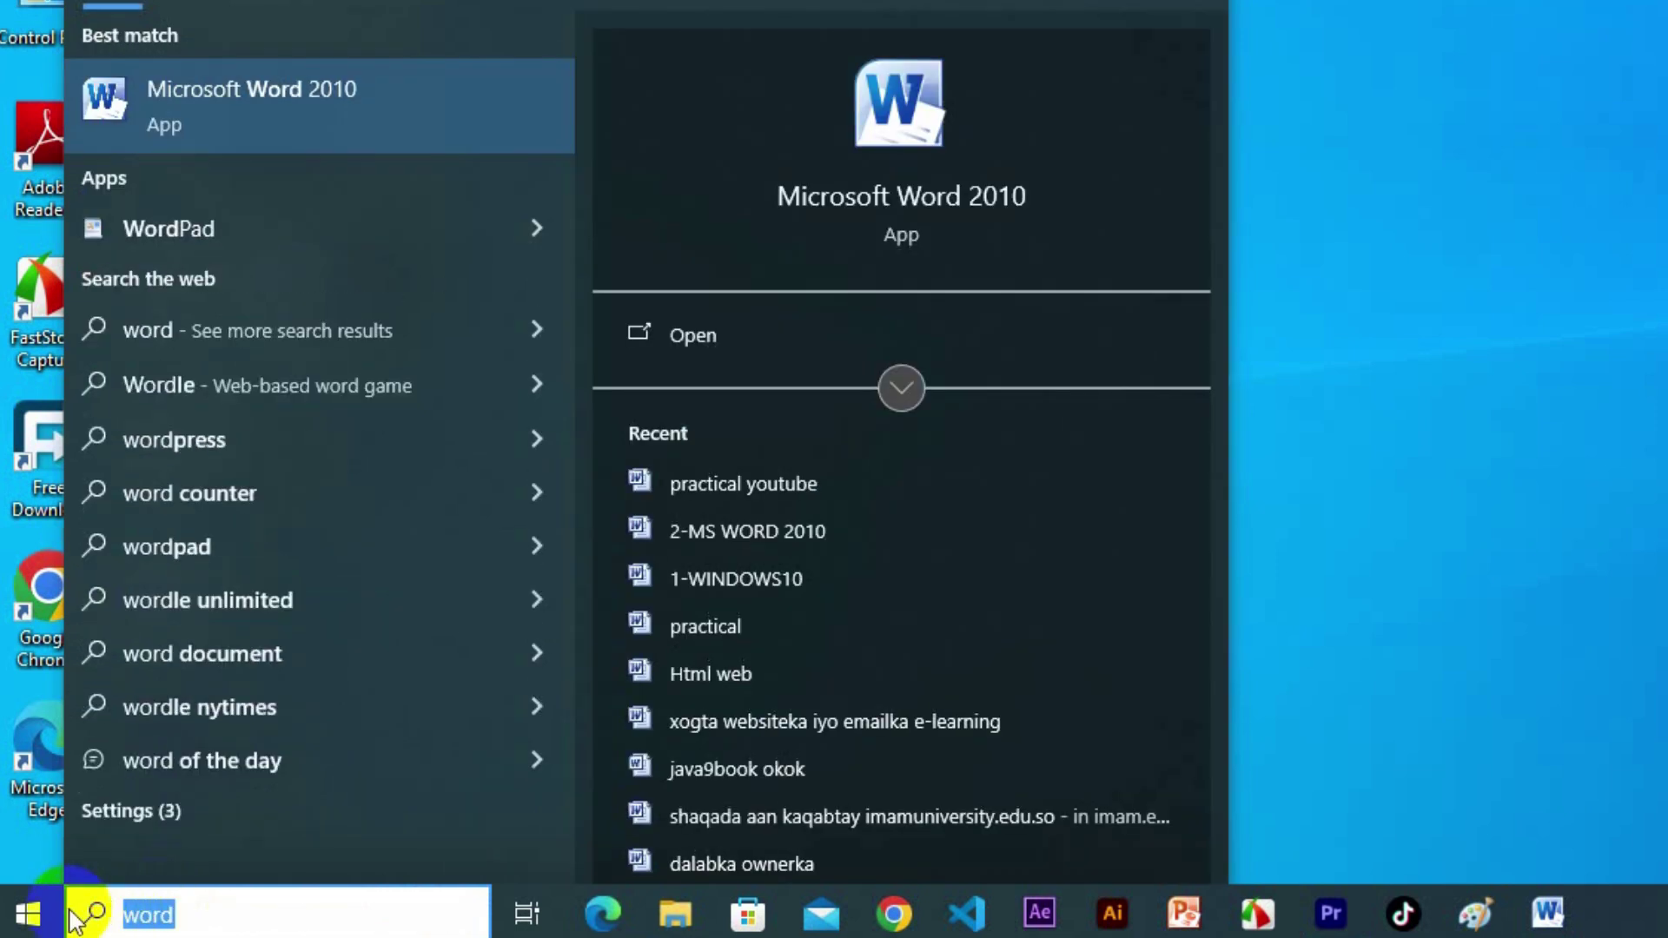
pyautogui.click(294, 94)
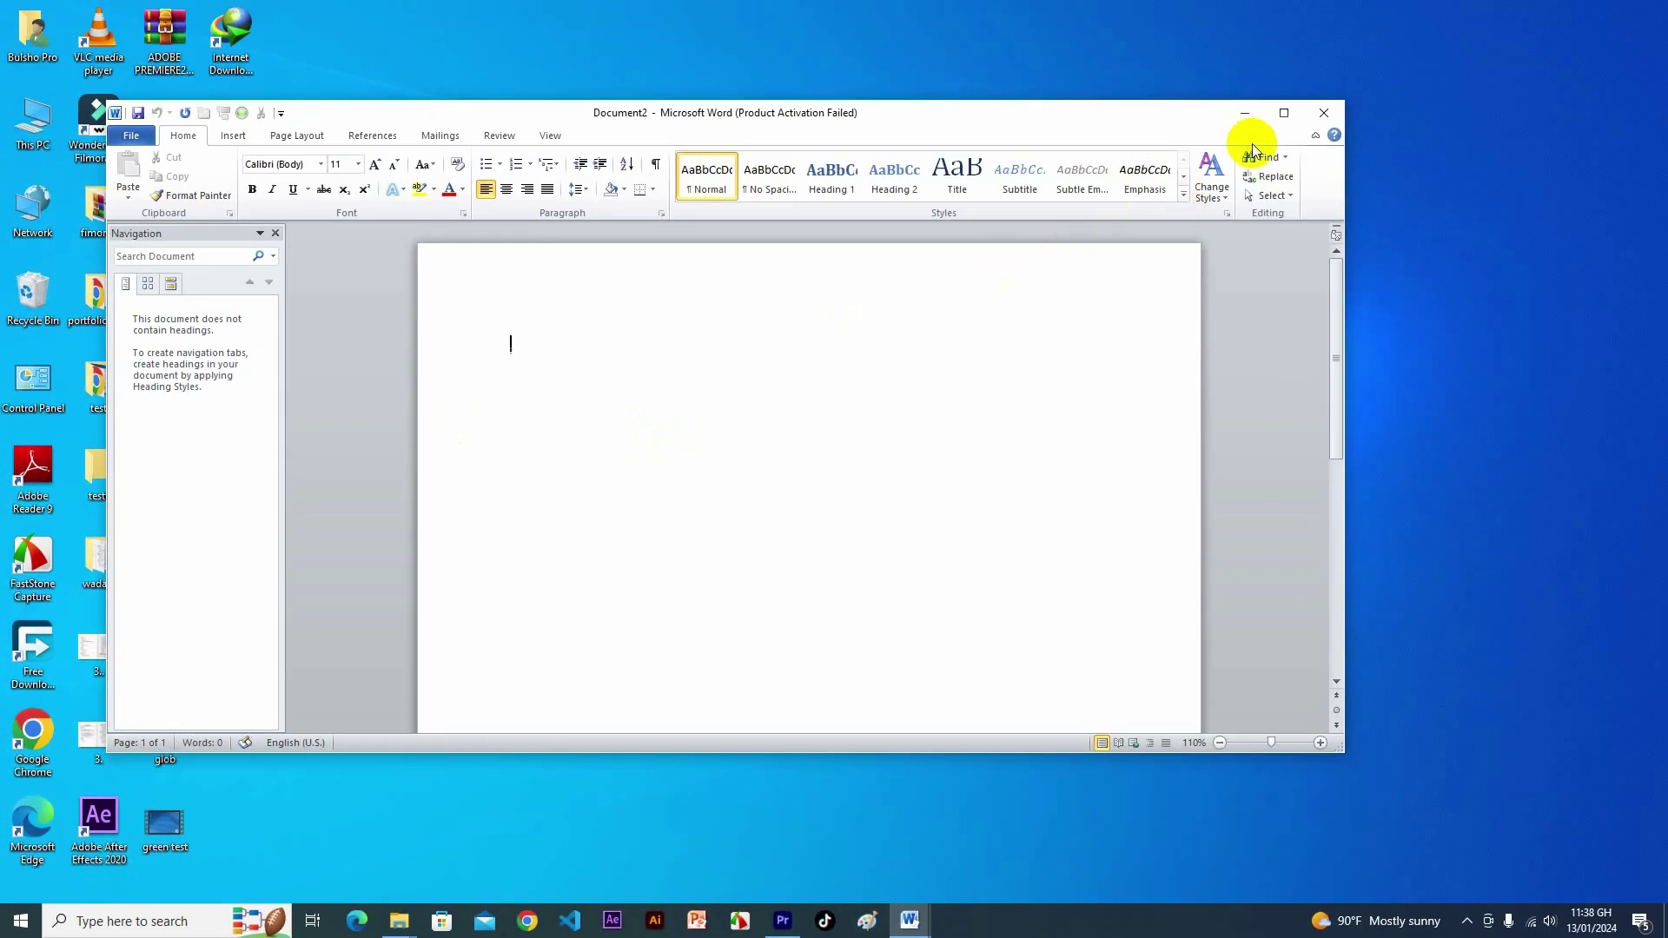
# Maximize the blank Document2 window and bring up the Navigation pane
pyautogui.click(1284, 113)
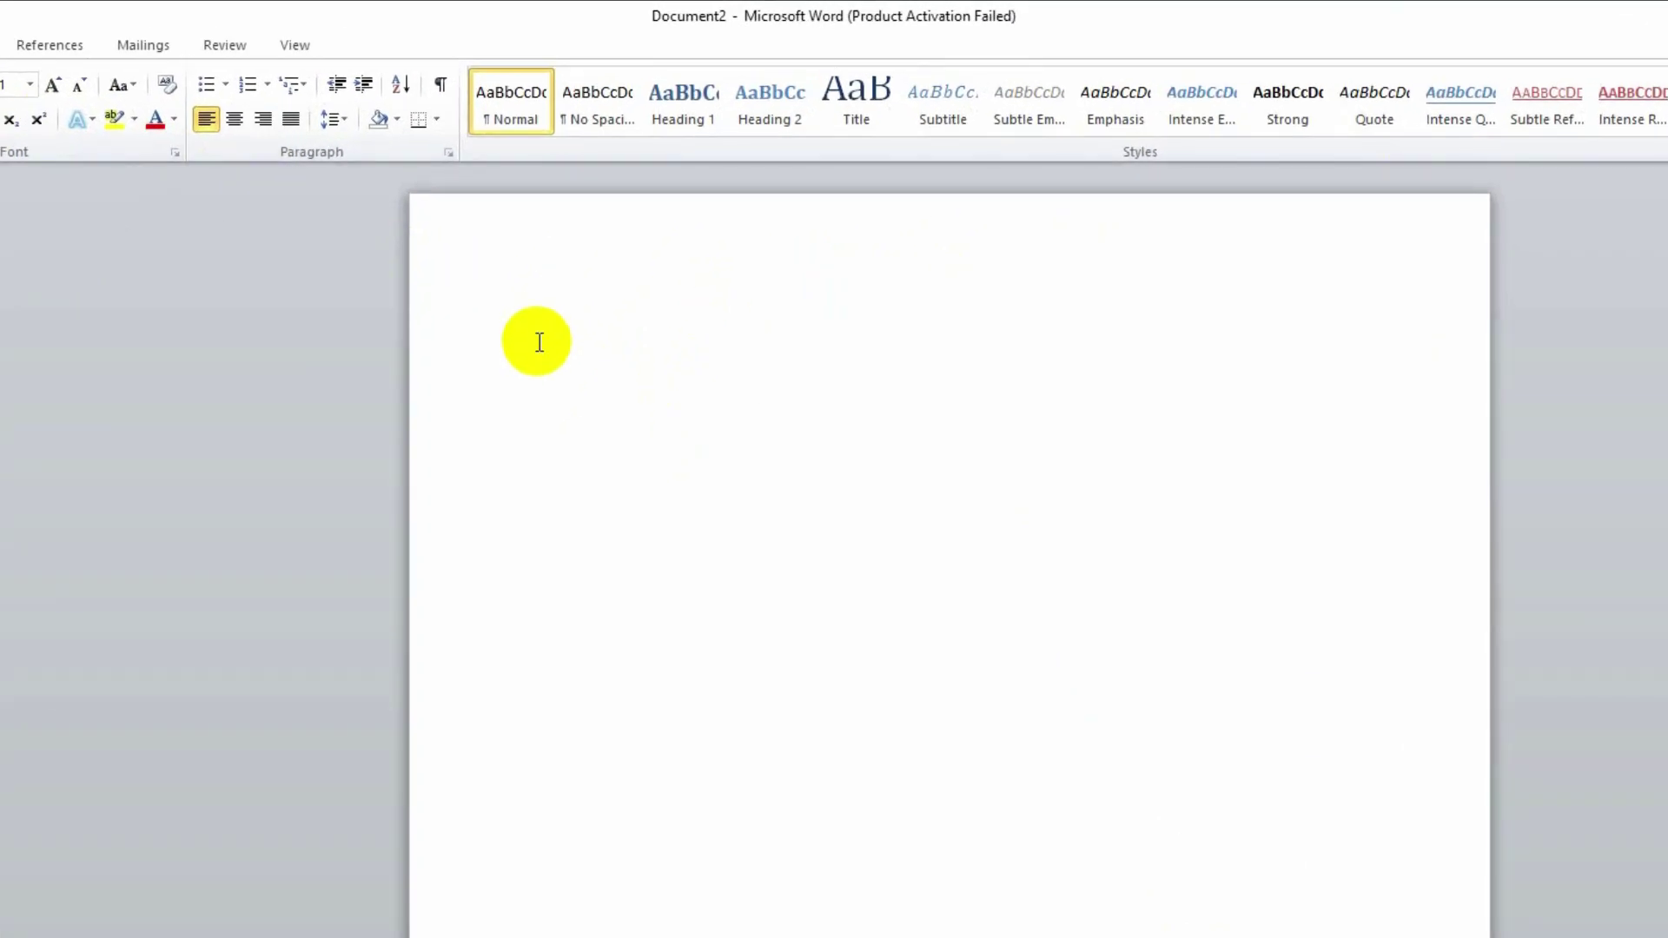
pyautogui.write('f')
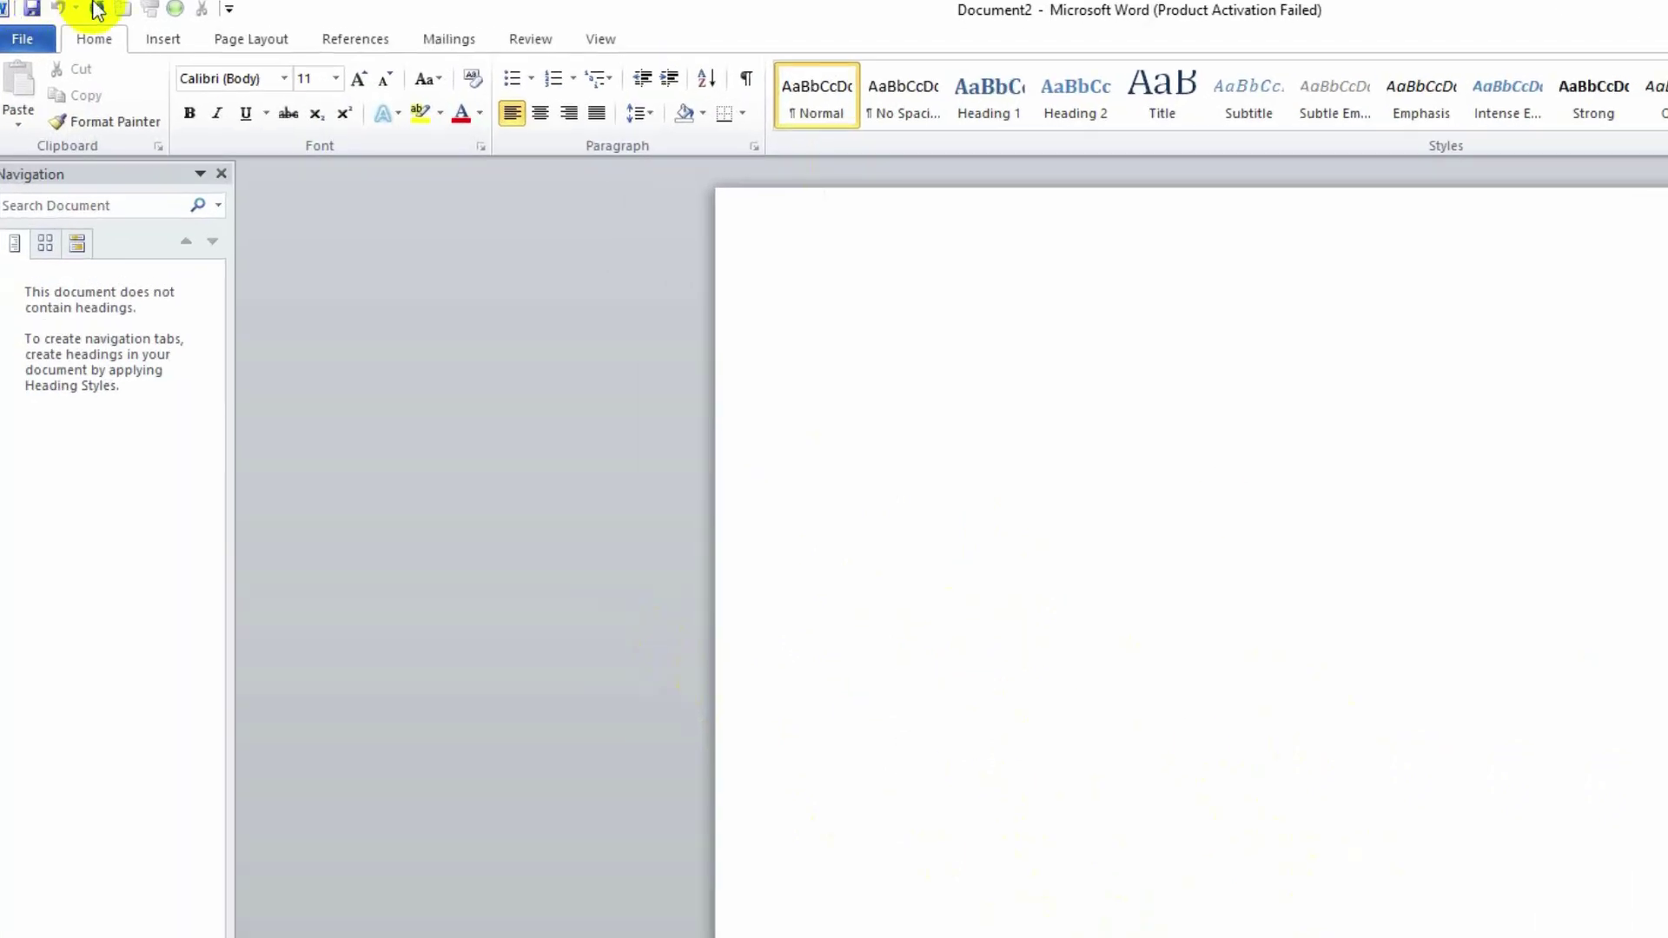
pyautogui.click(231, 10)
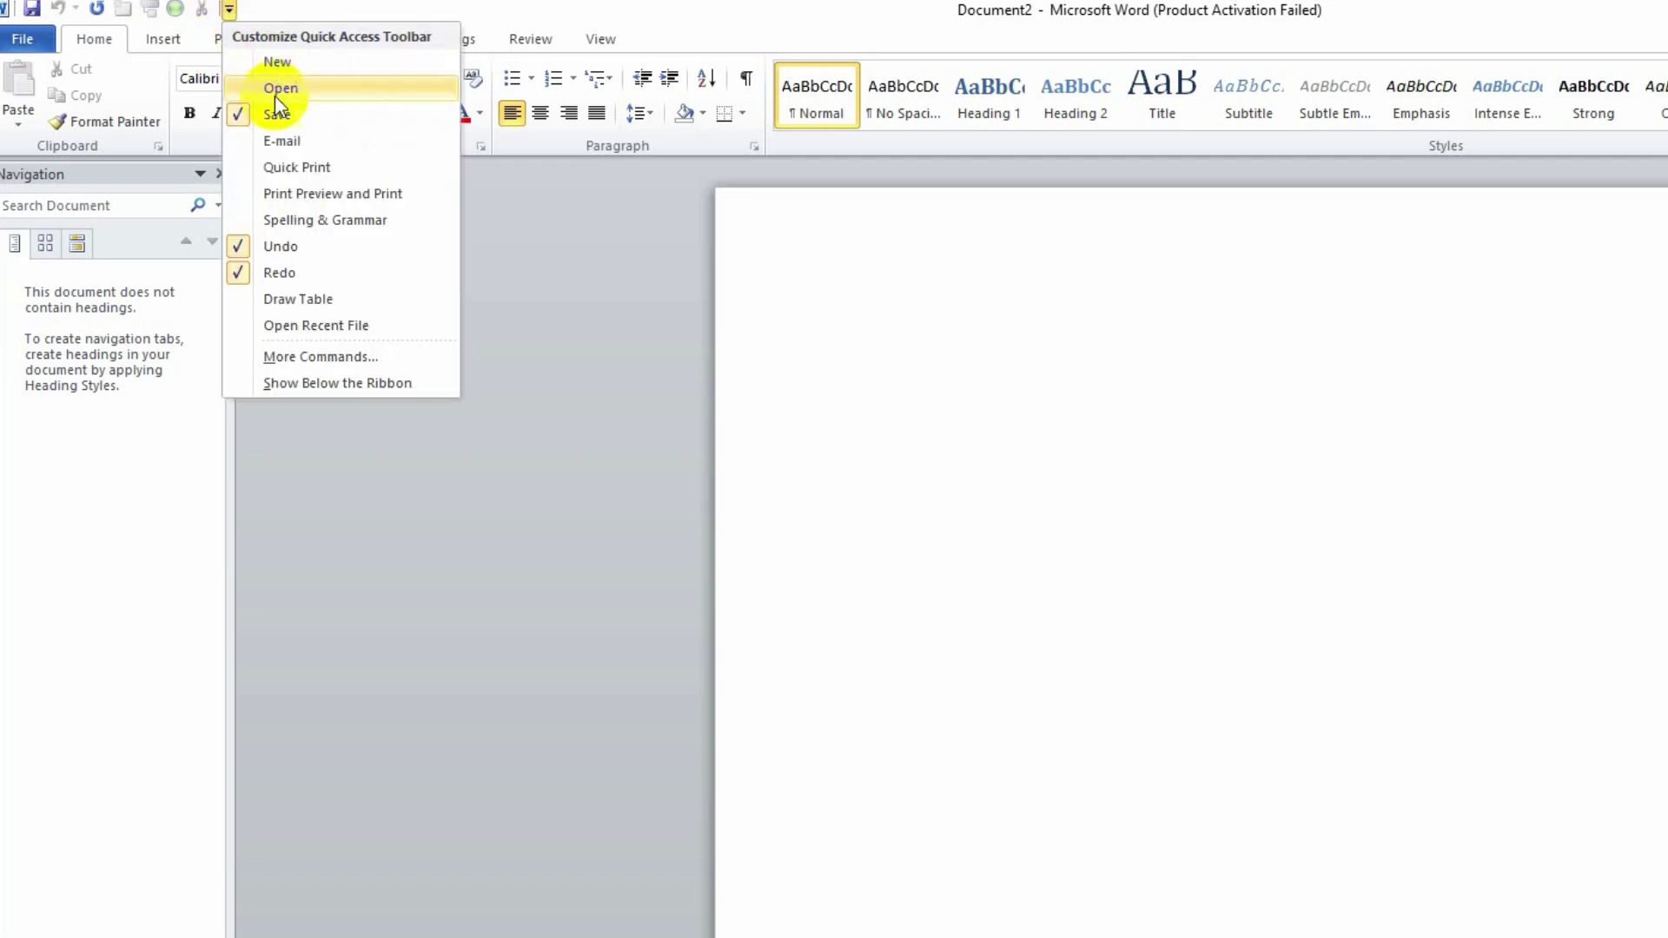
pyautogui.click(229, 9)
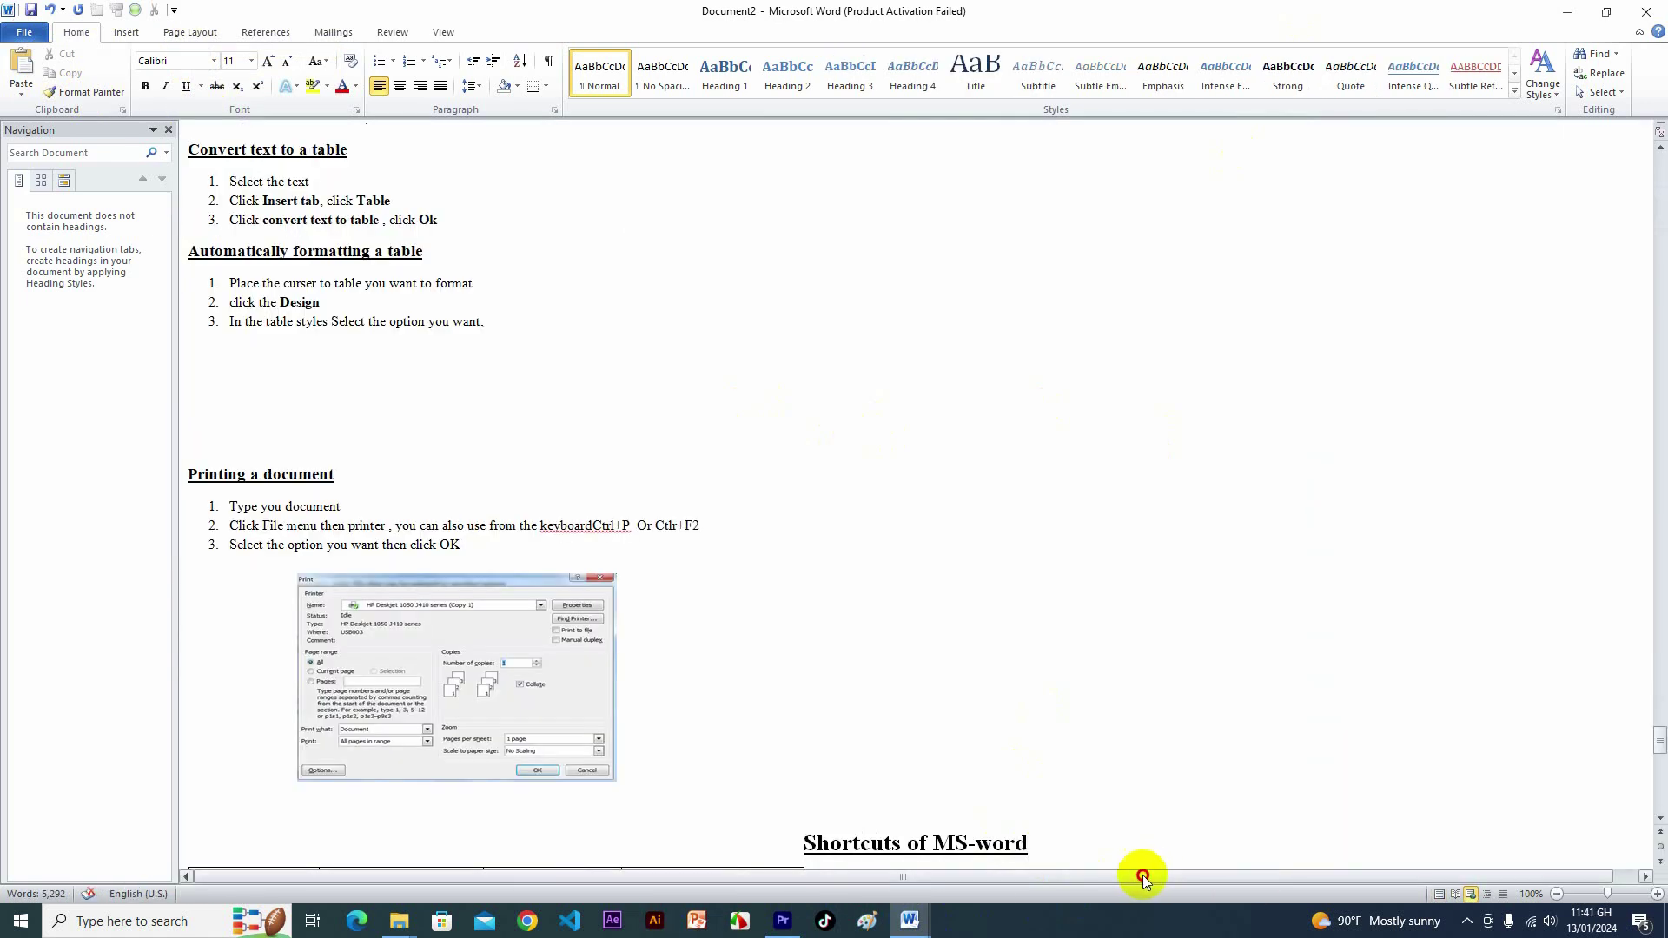
# Switch to the Document3 window from the Word taskbar thumbnails
pyautogui.moveTo(1144, 874); pyautogui.dragTo(1215, 876)
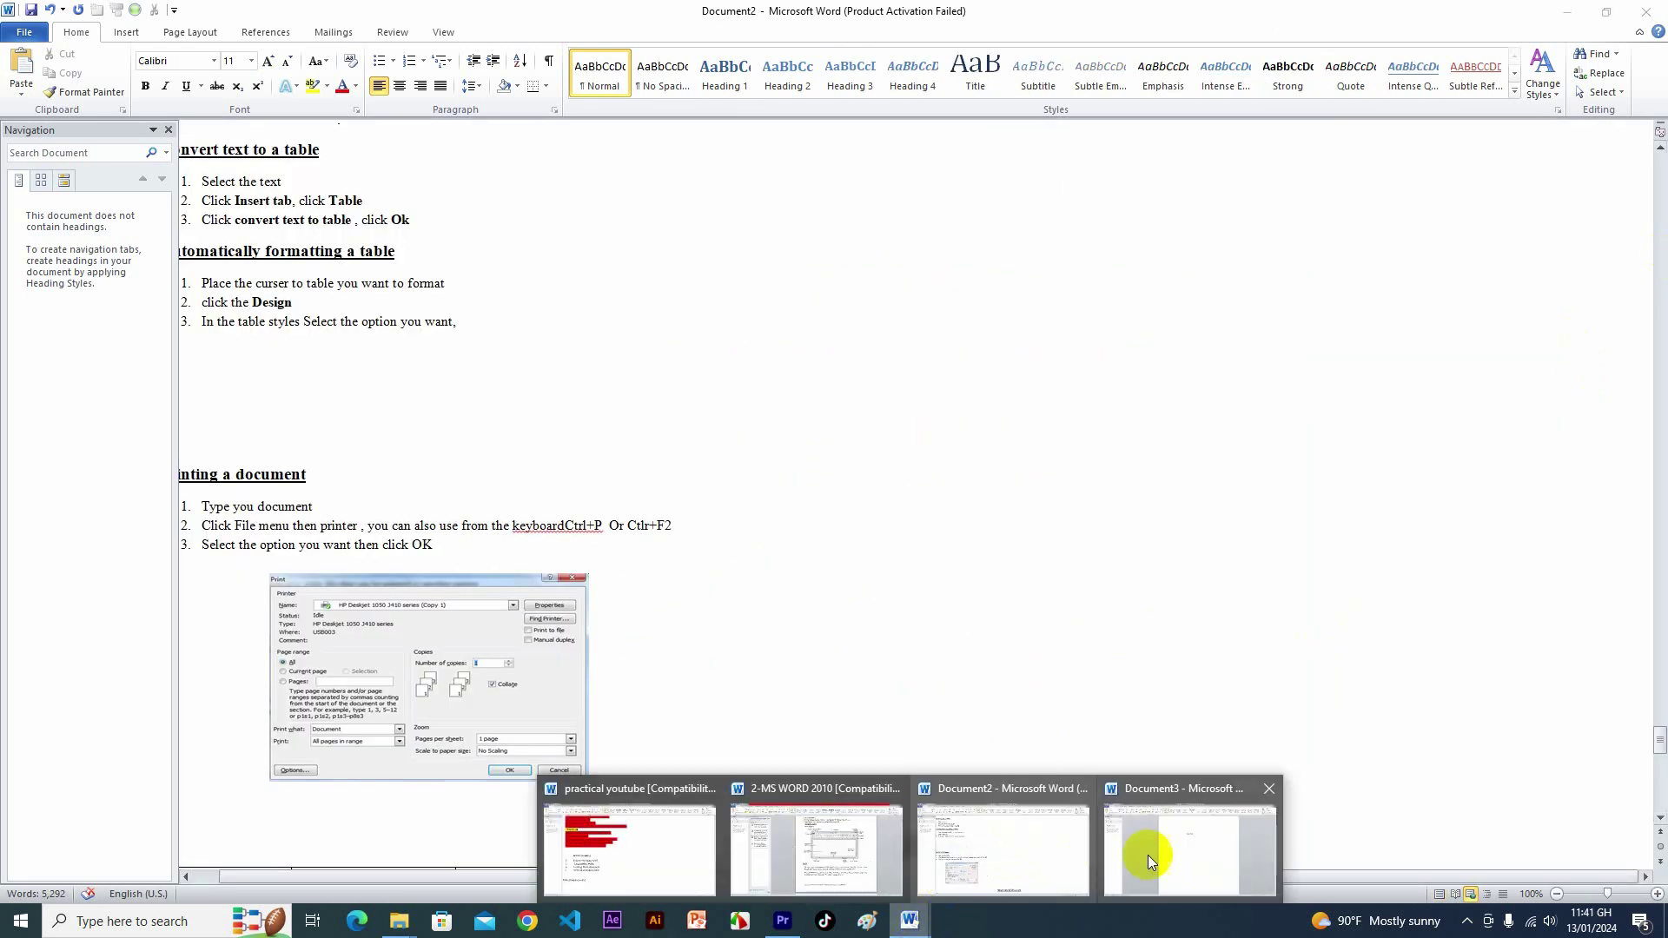
pyautogui.click(1164, 850)
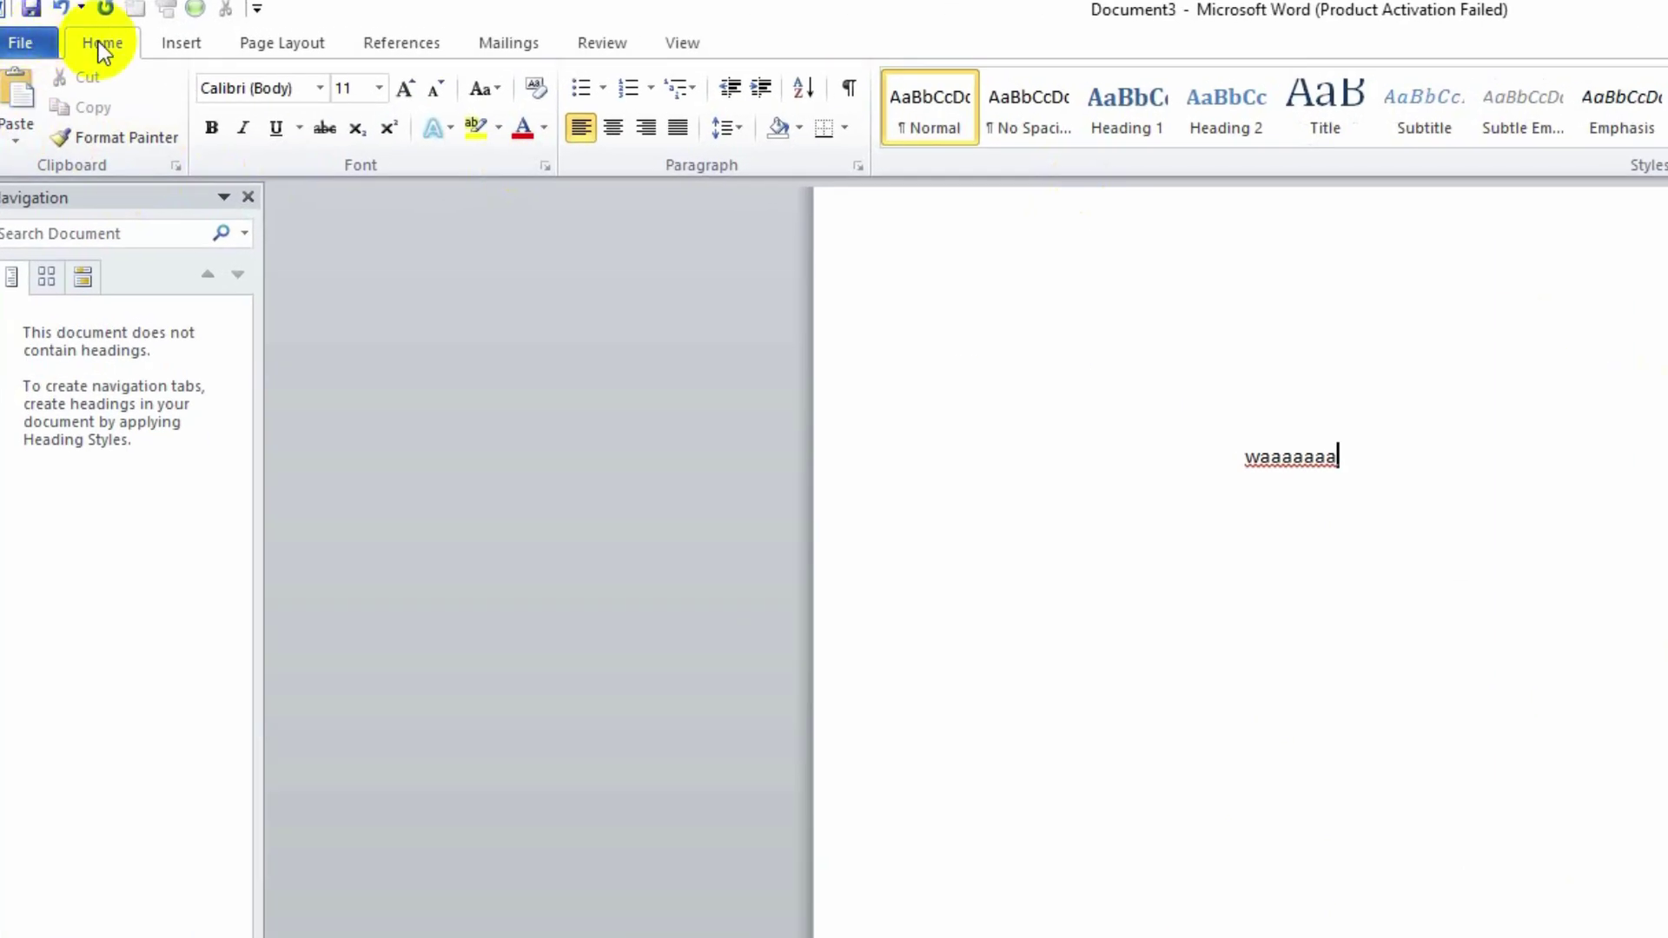
# Browse the Insert, Page Layout, References, Mailings and View tabs, ending on Review
pyautogui.click(179, 45)
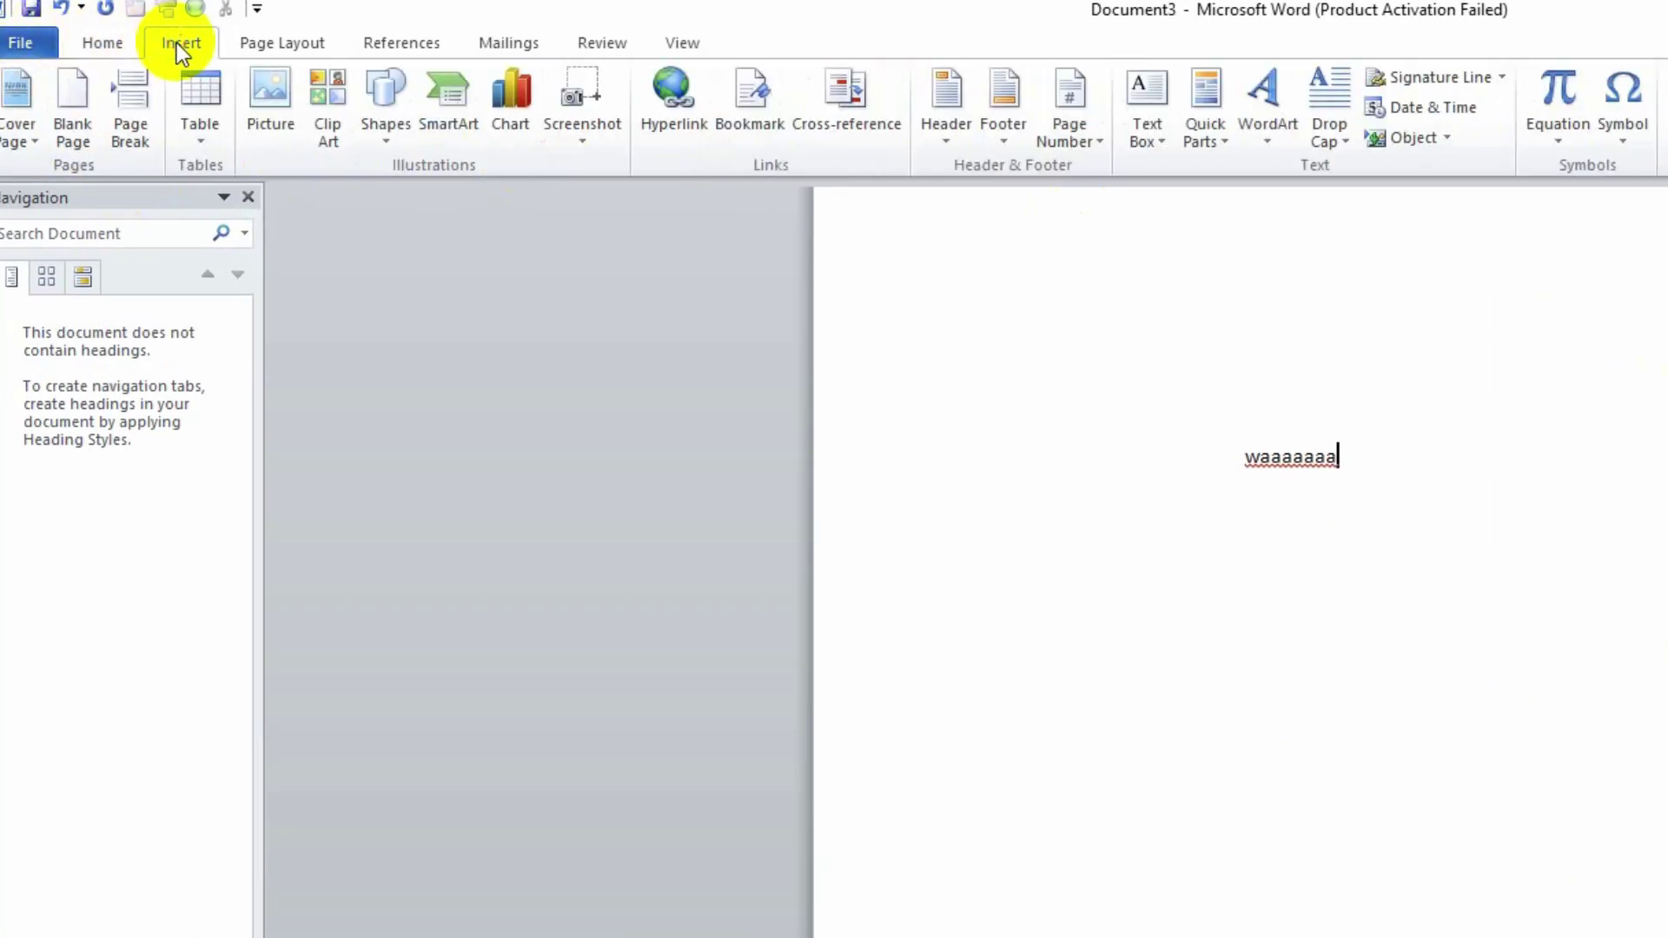
pyautogui.click(288, 44)
pyautogui.click(400, 41)
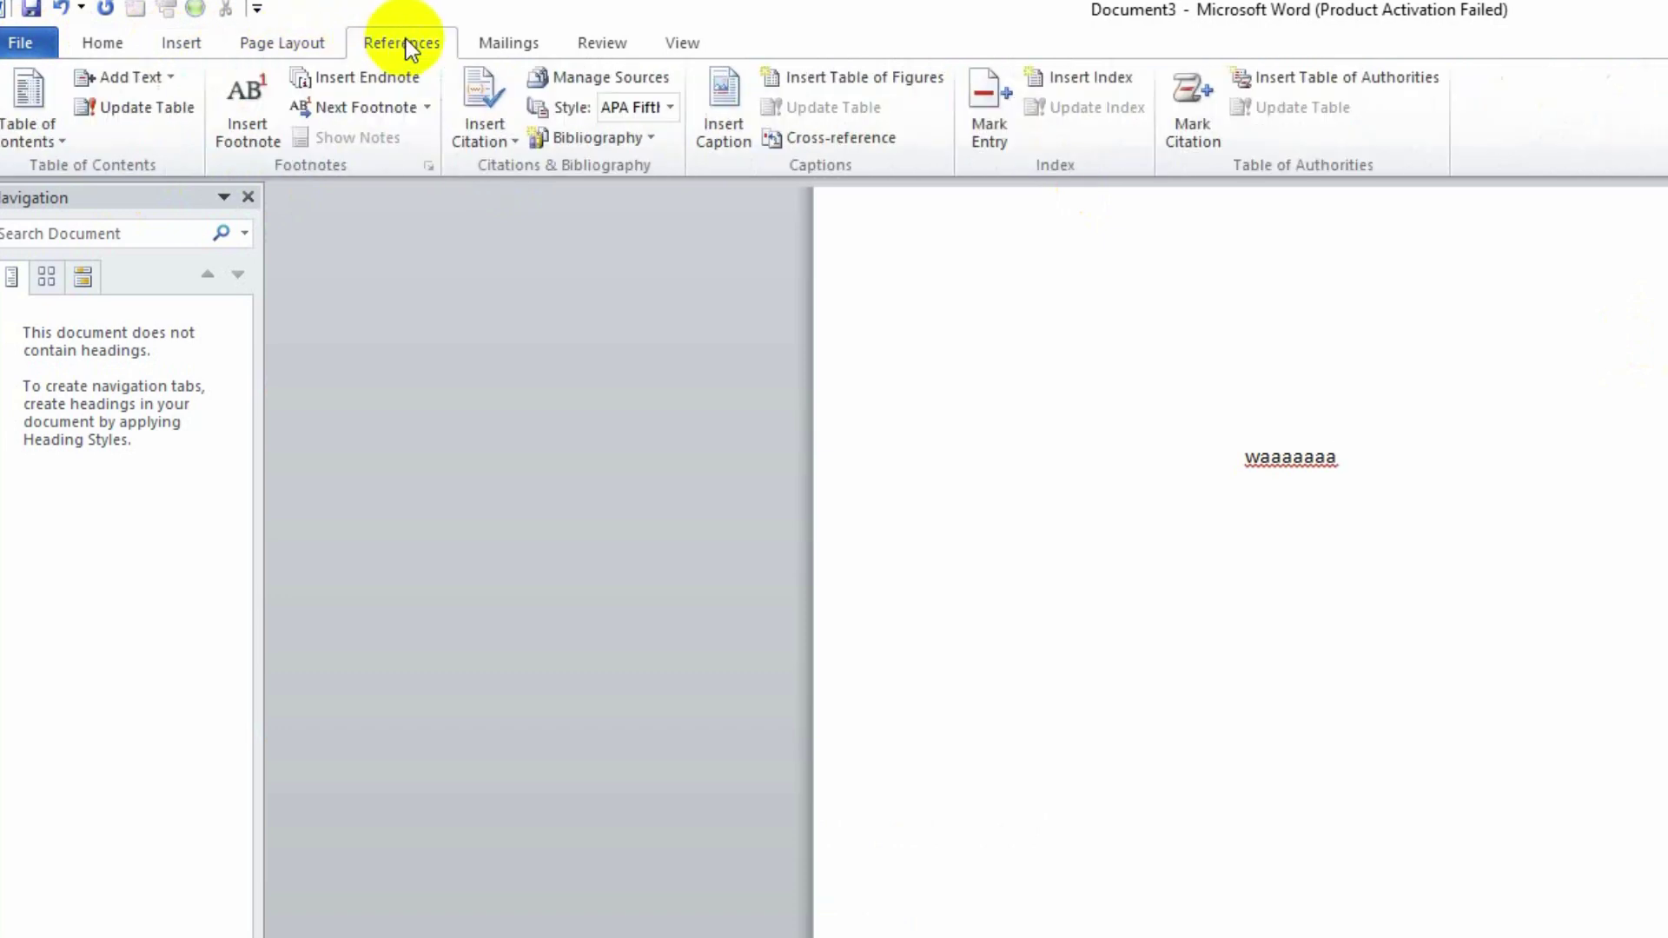
pyautogui.click(514, 40)
pyautogui.click(682, 41)
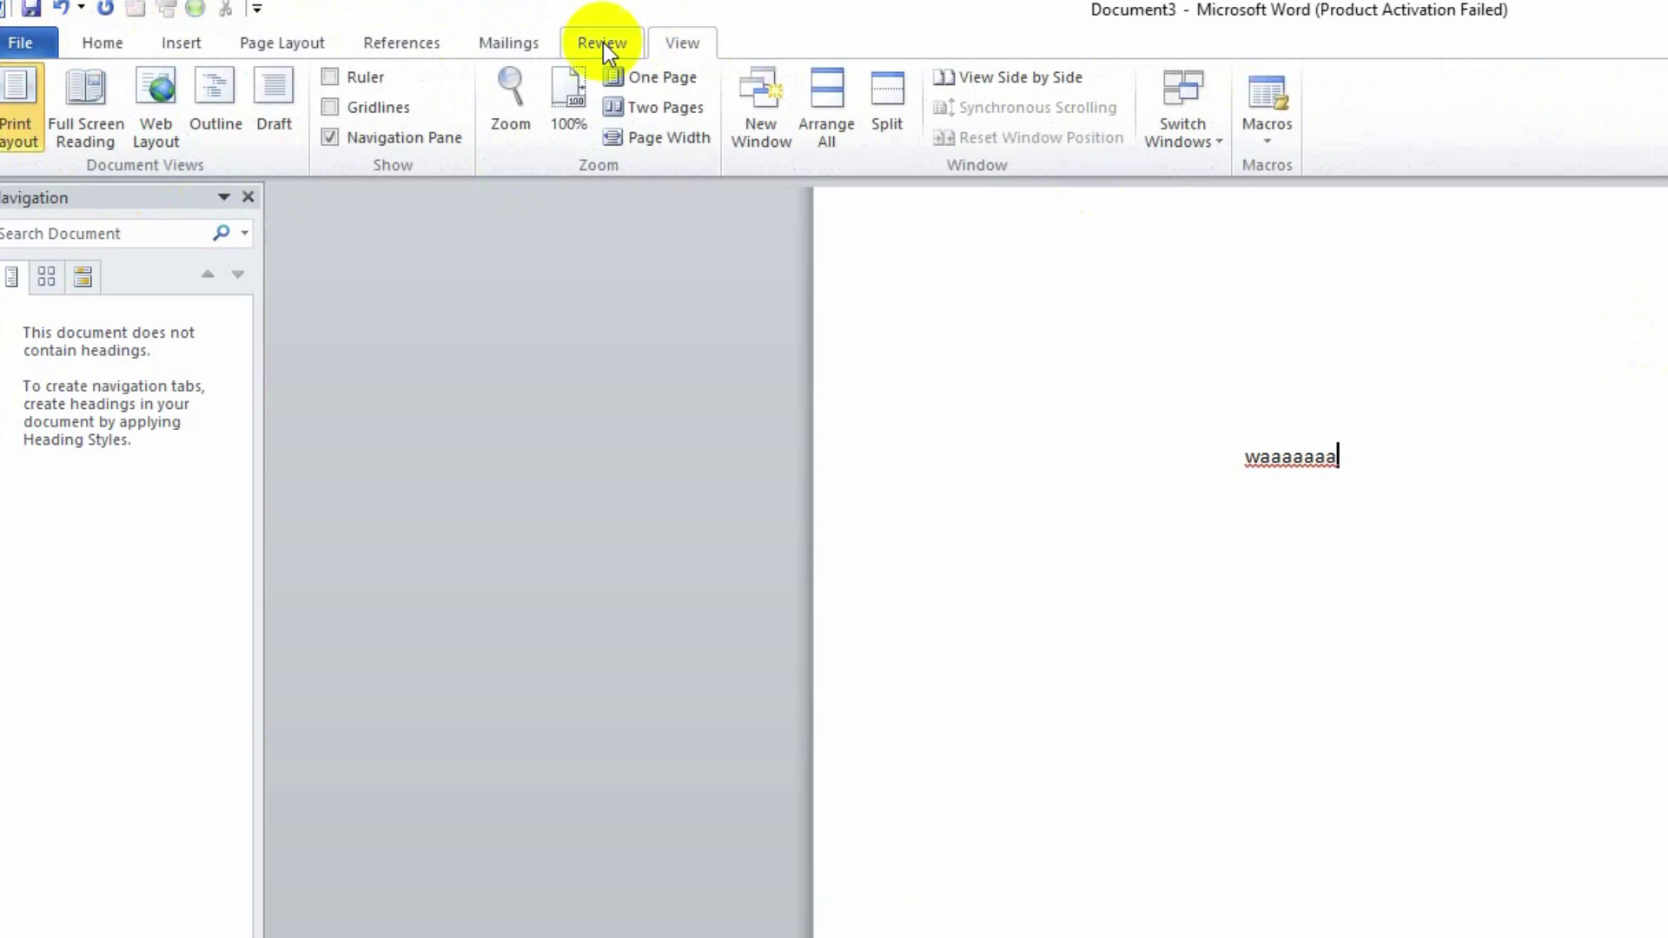
pyautogui.click(603, 44)
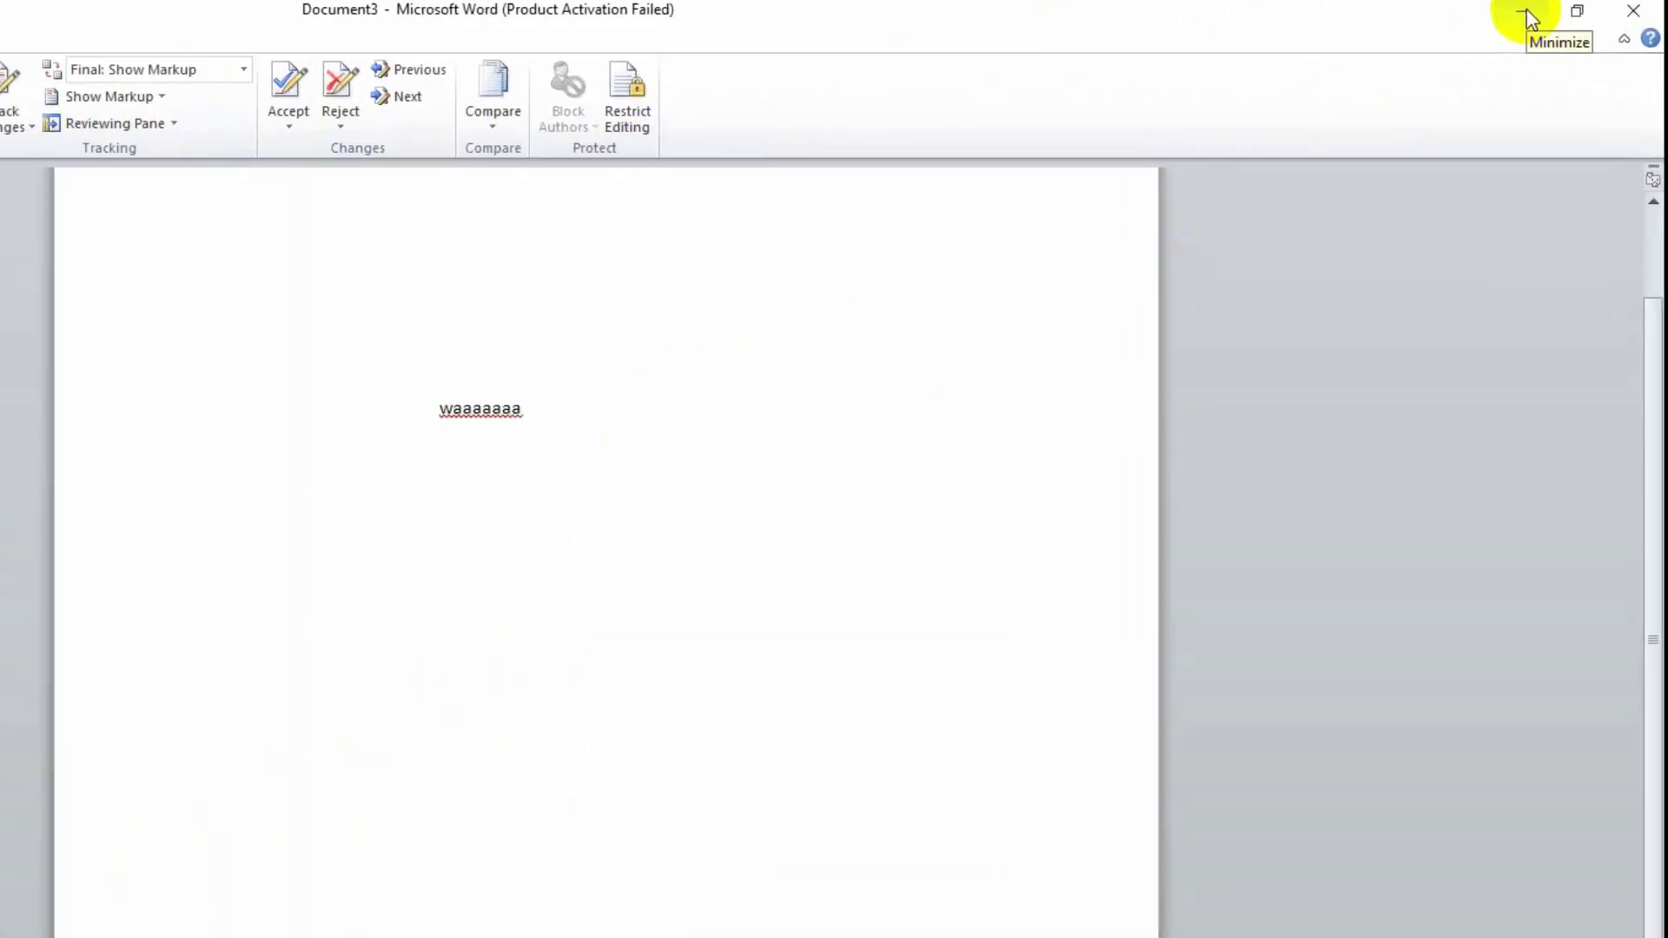
pyautogui.click(1579, 18)
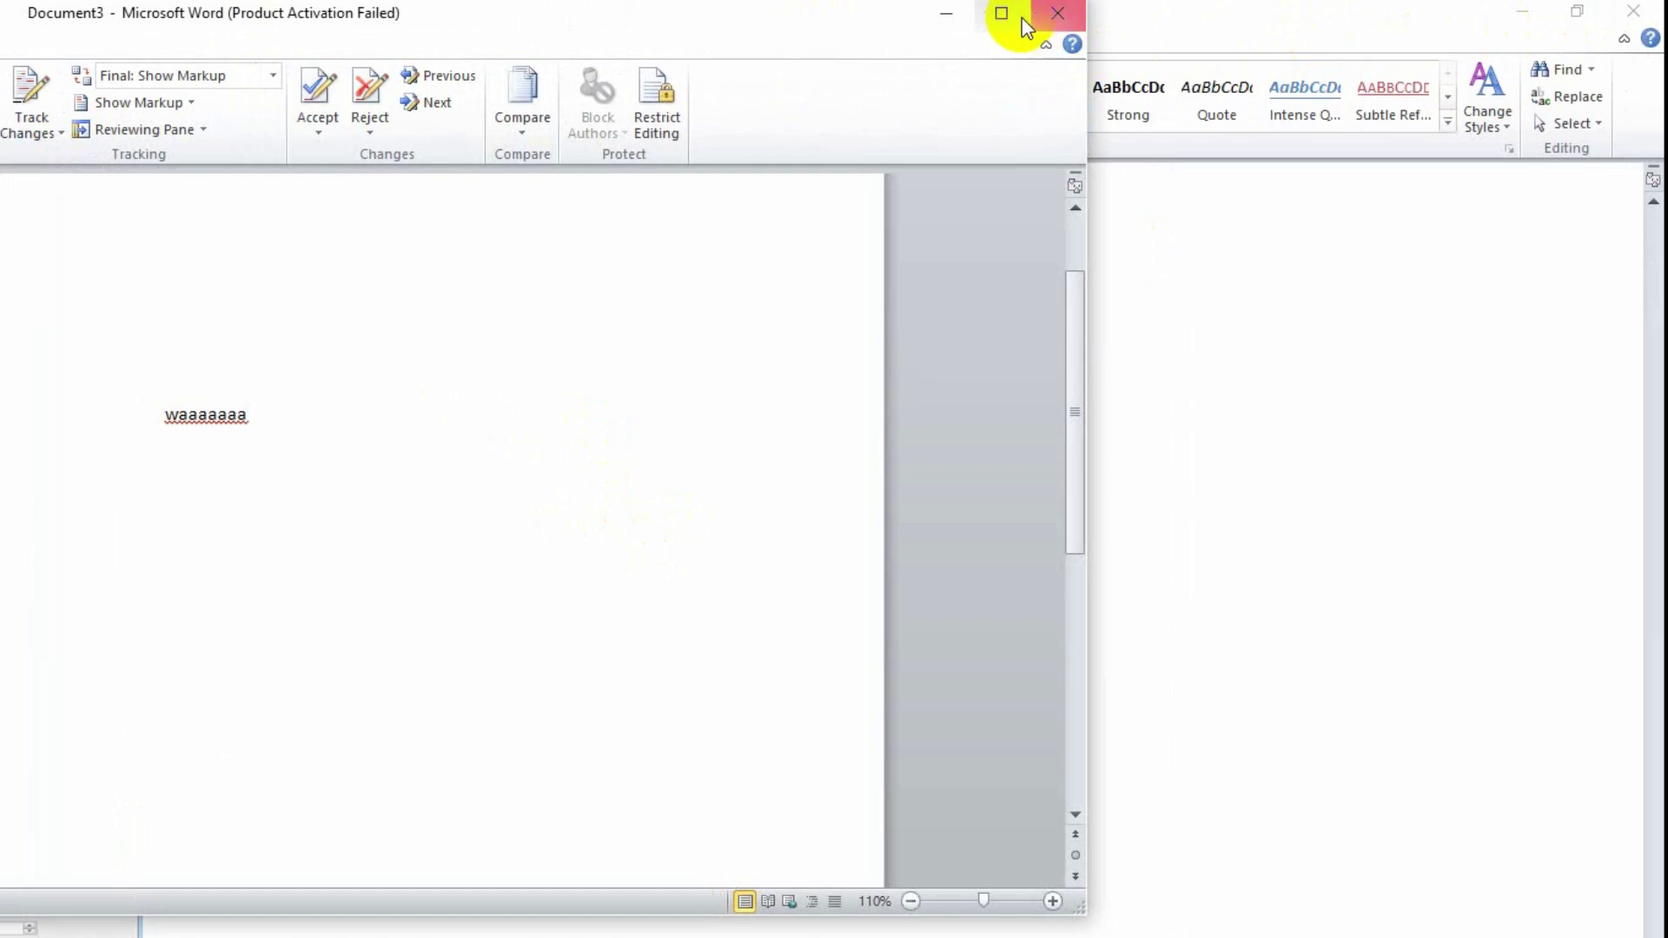
pyautogui.click(1022, 18)
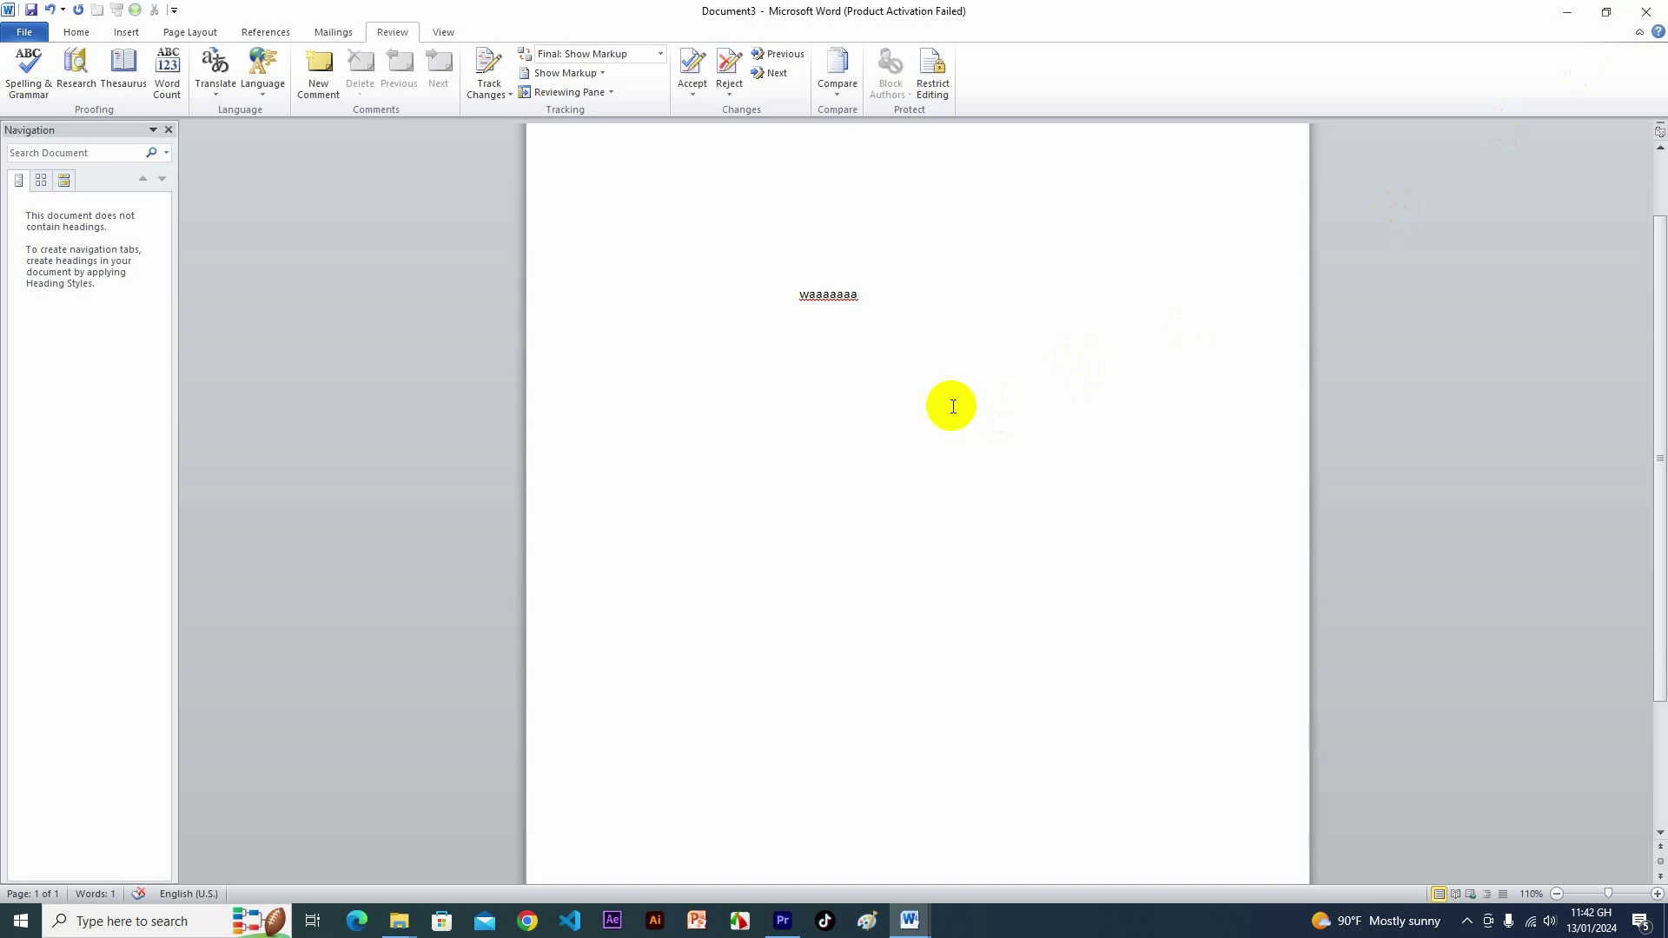
# Delete the test word 'waaaaaaa' and the added blank lines, leaving Document3 empty
pyautogui.press('Home')
pyautogui.press('Return')
pyautogui.press('Return')
pyautogui.press('Return')
pyautogui.moveTo(950, 402); pyautogui.dragTo(693, 334)
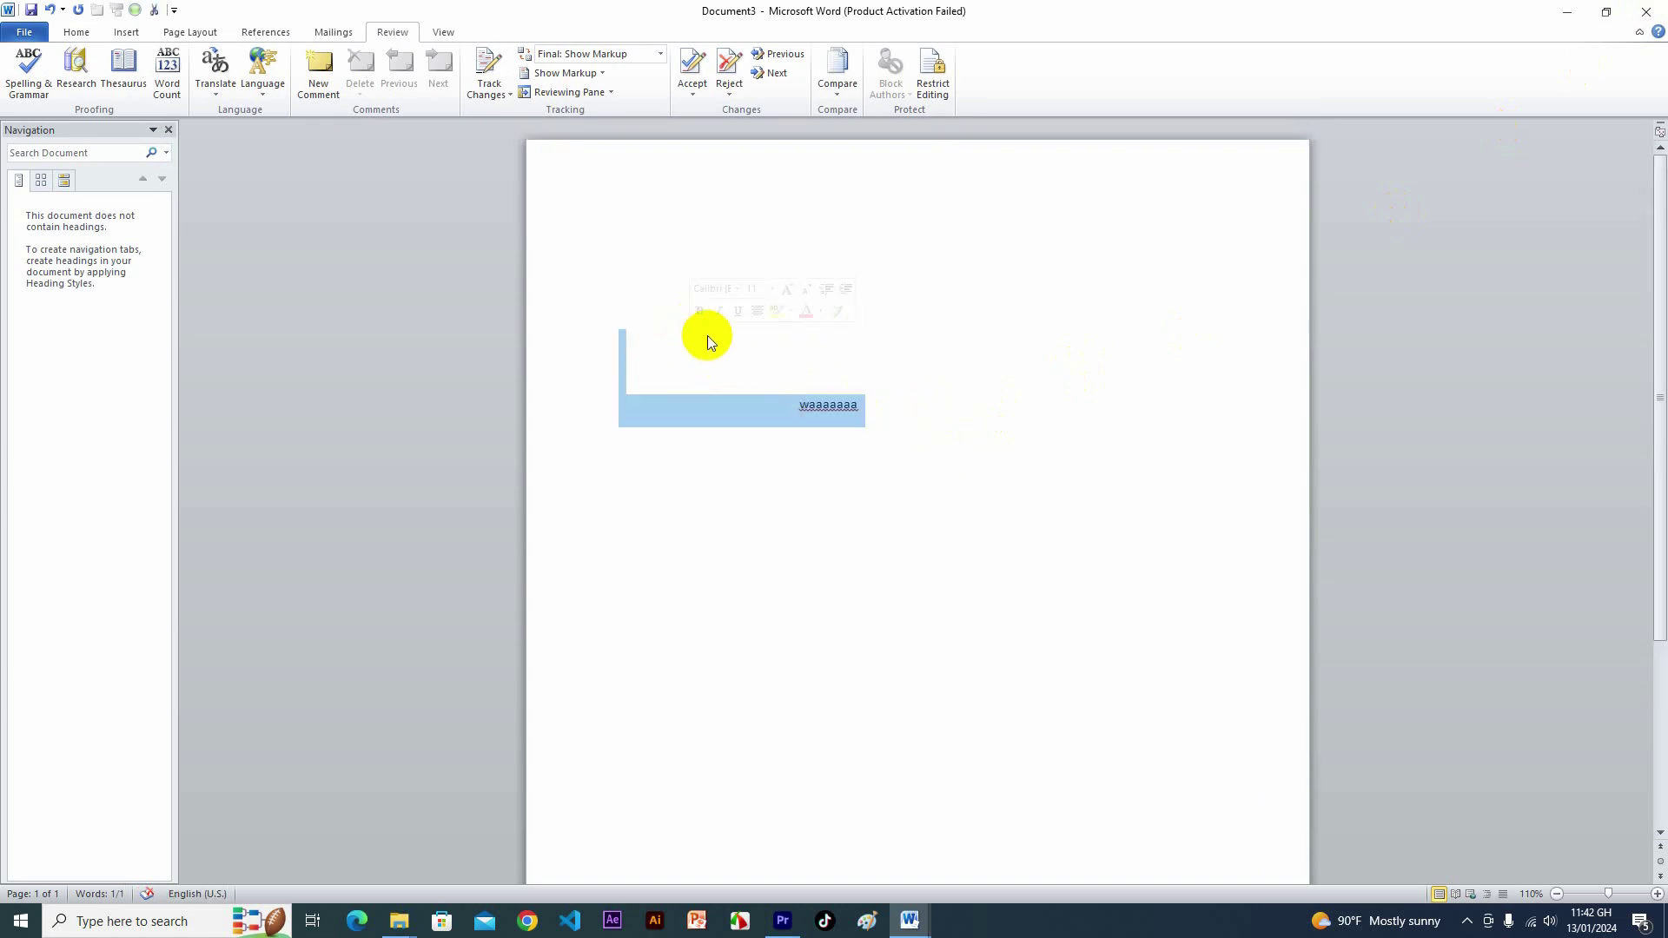
pyautogui.press('Delete')
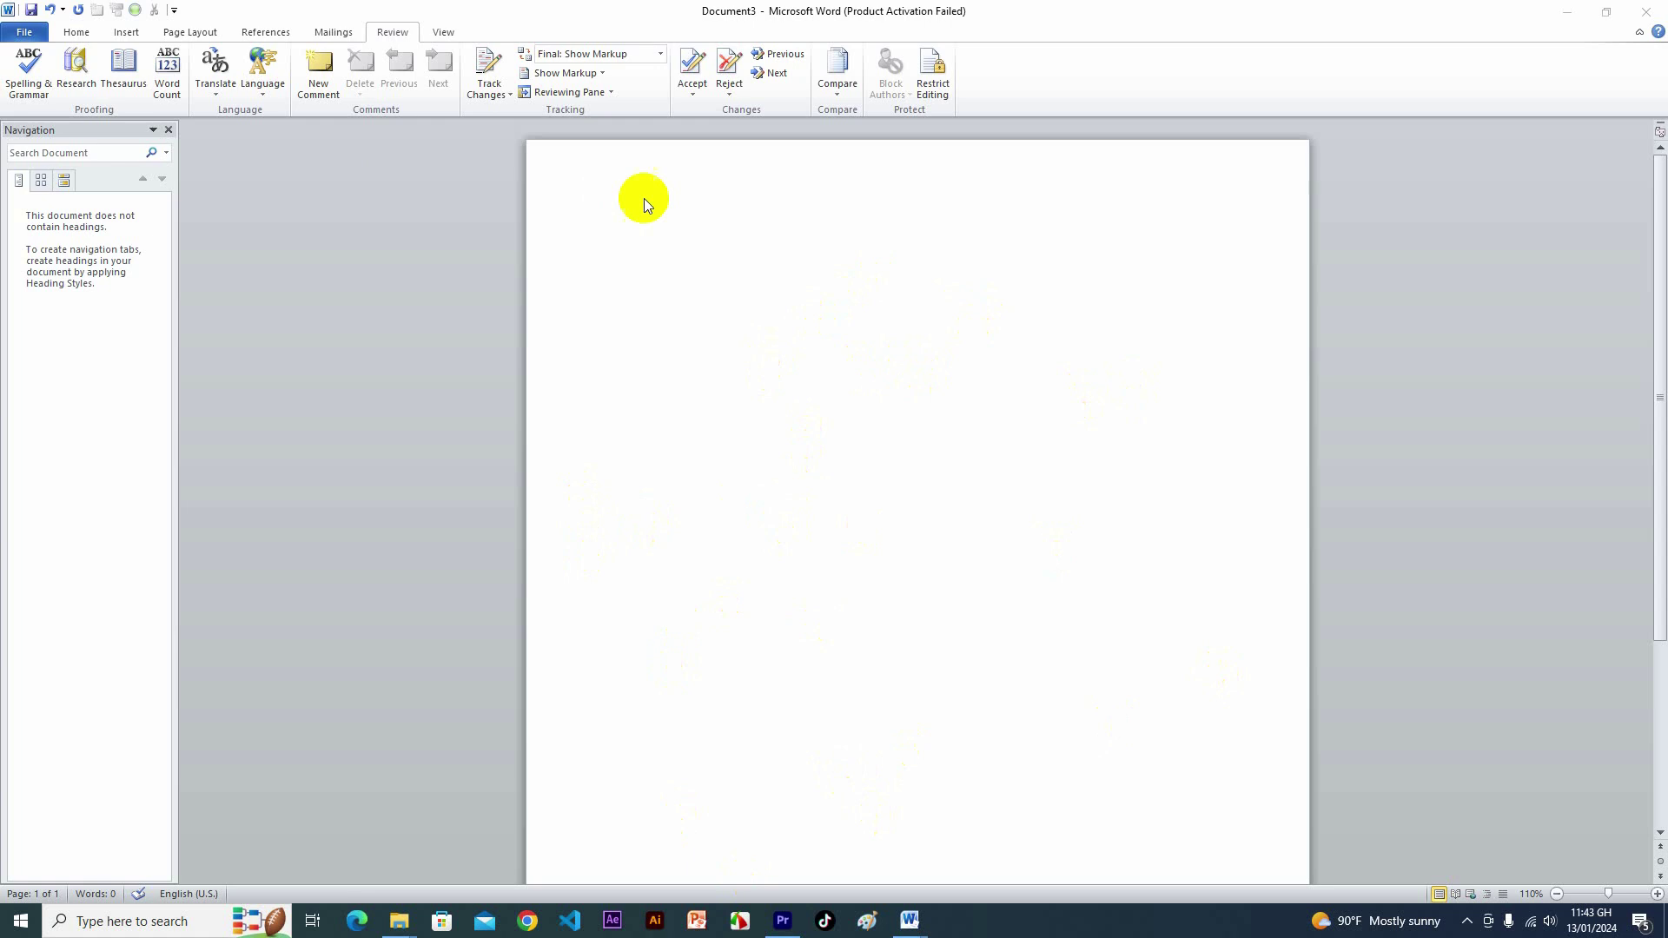
# Create Document4 from the Apothecary Newsletter sample template and click into the Story Title
pyautogui.click(30, 35)
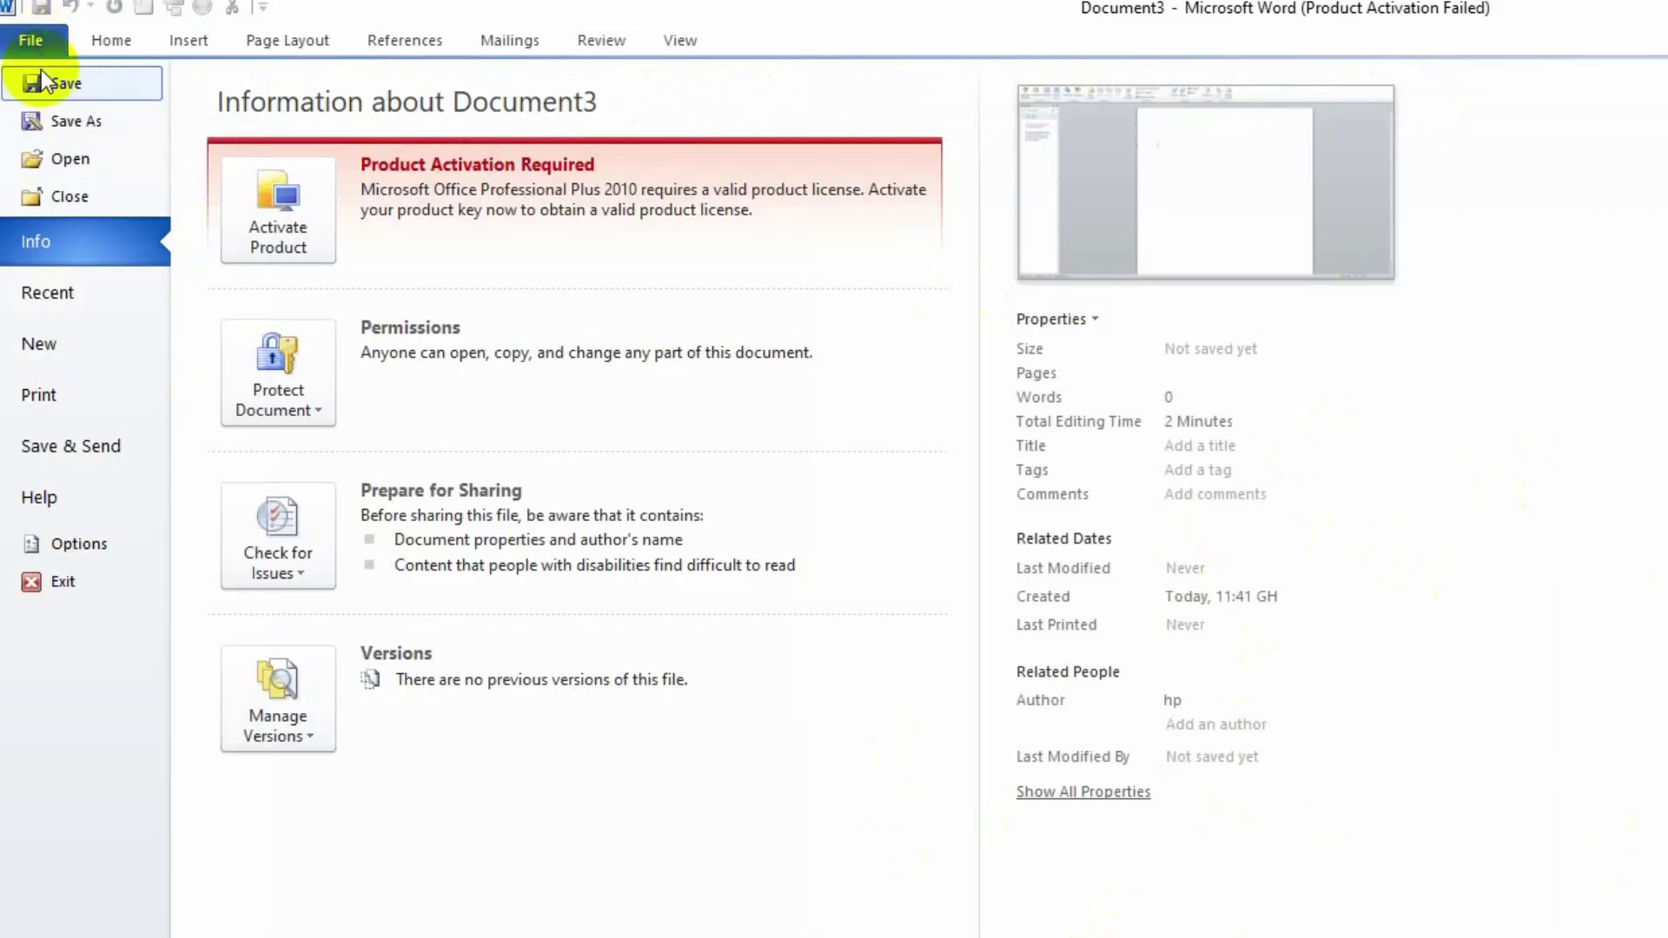
pyautogui.click(60, 335)
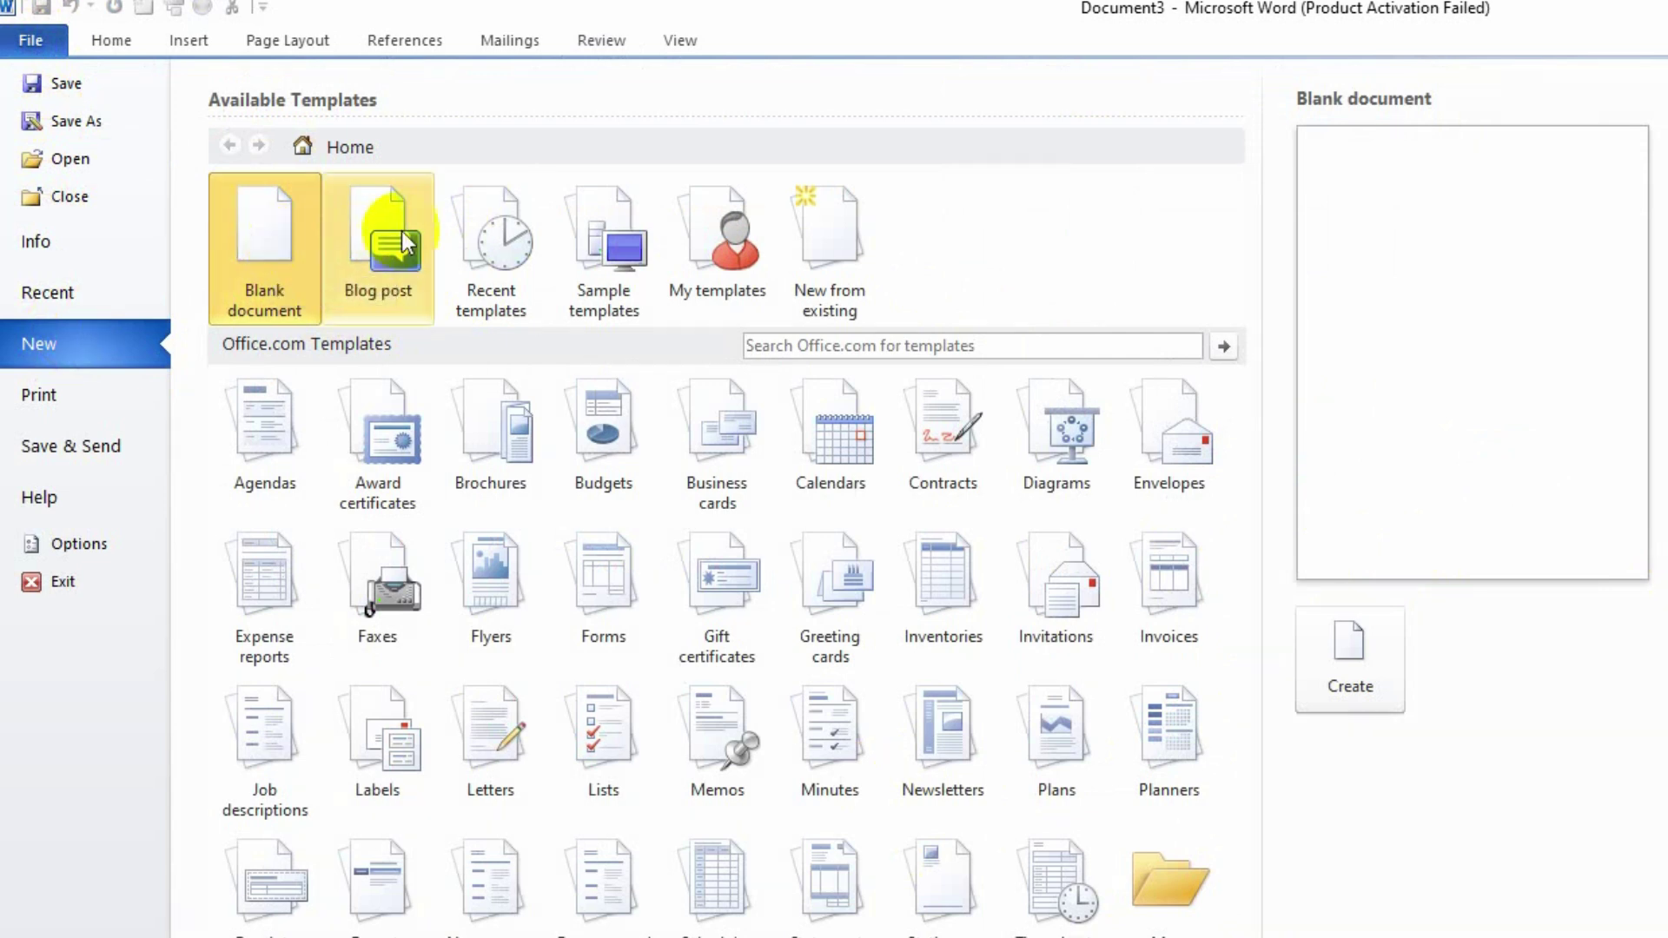
pyautogui.click(606, 250)
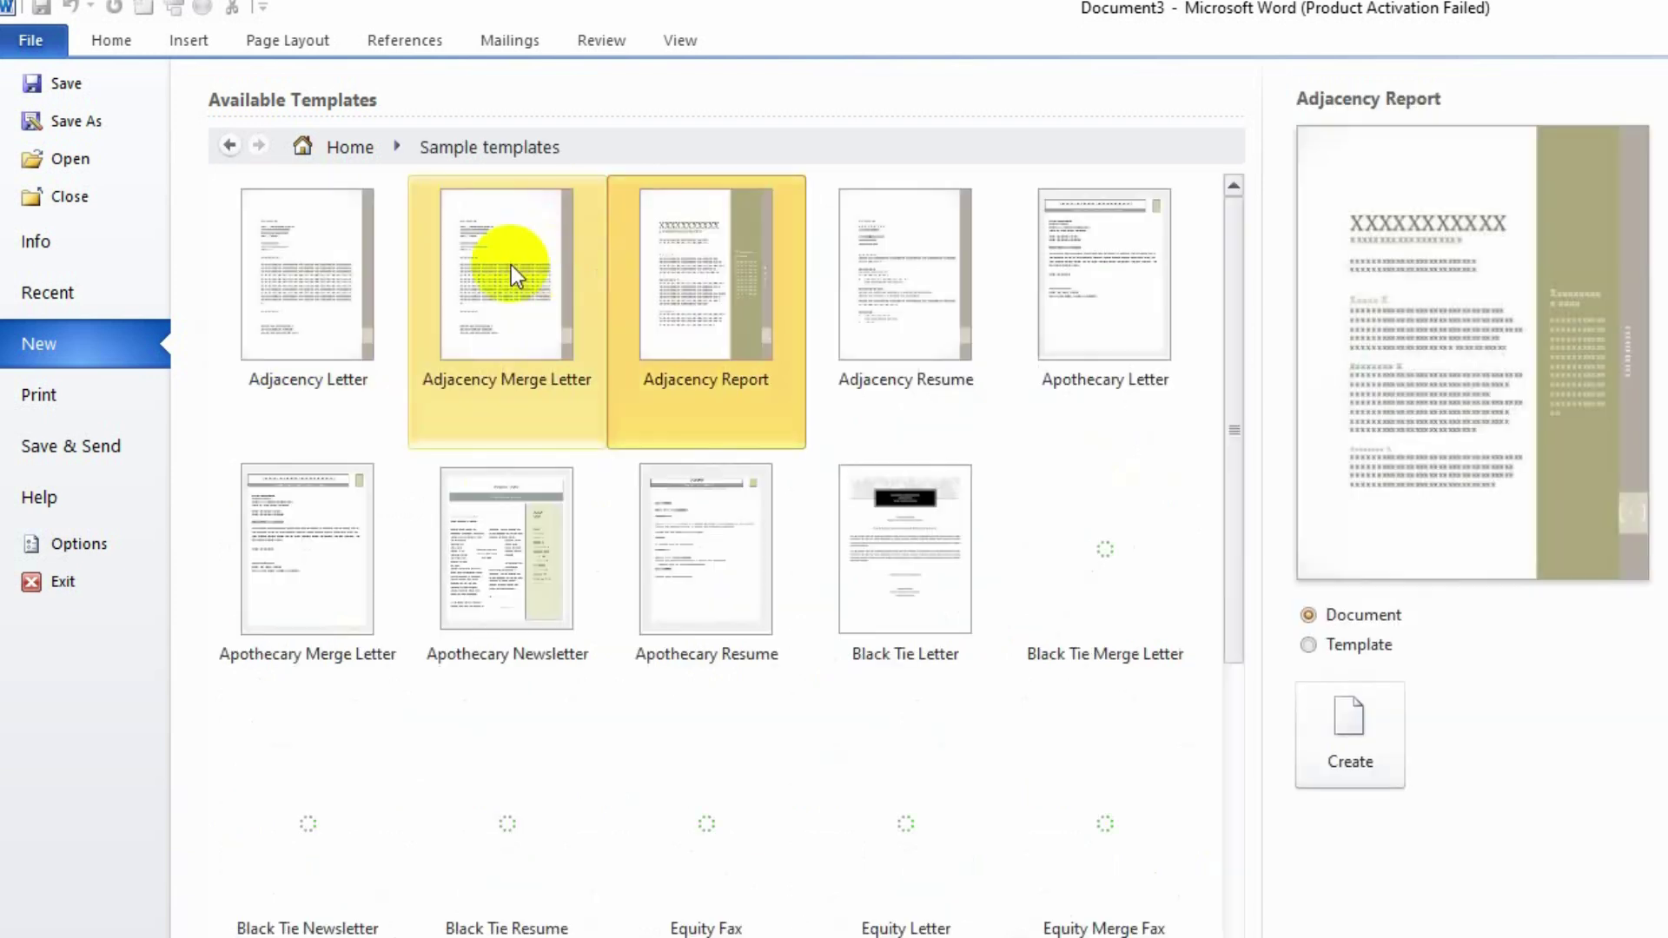
pyautogui.doubleClick(553, 529)
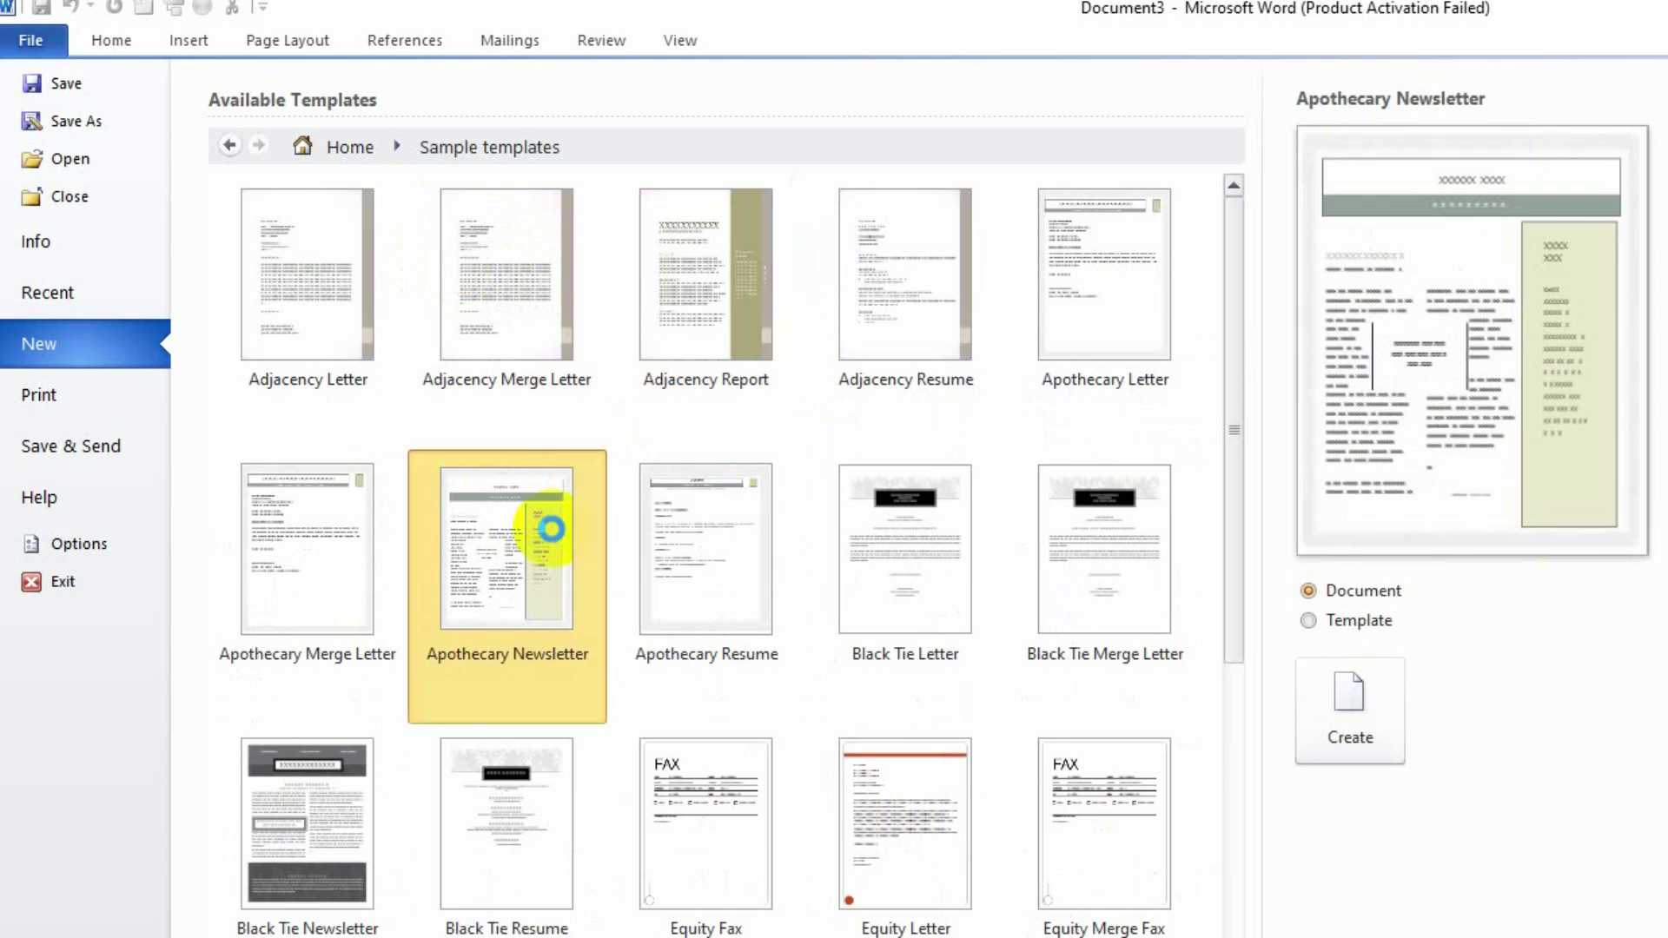
pyautogui.click(485, 498)
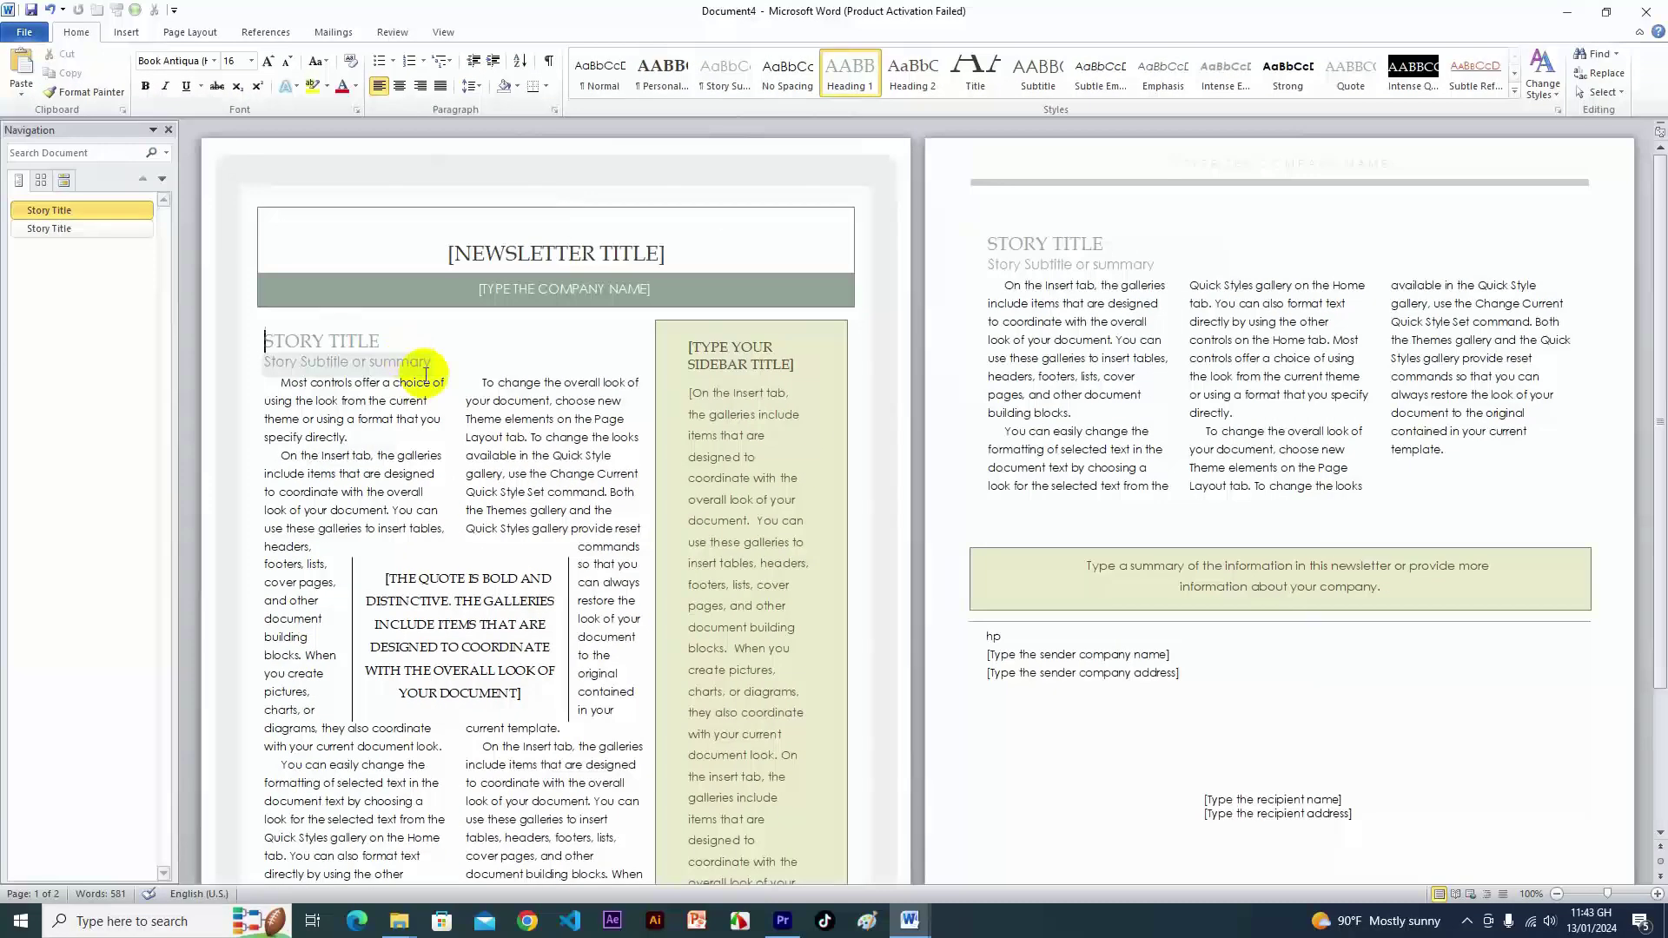
# Inspect the newsletter's placeholders, then close Document4 choosing Don't Save
pyautogui.click(492, 383)
pyautogui.click(339, 382)
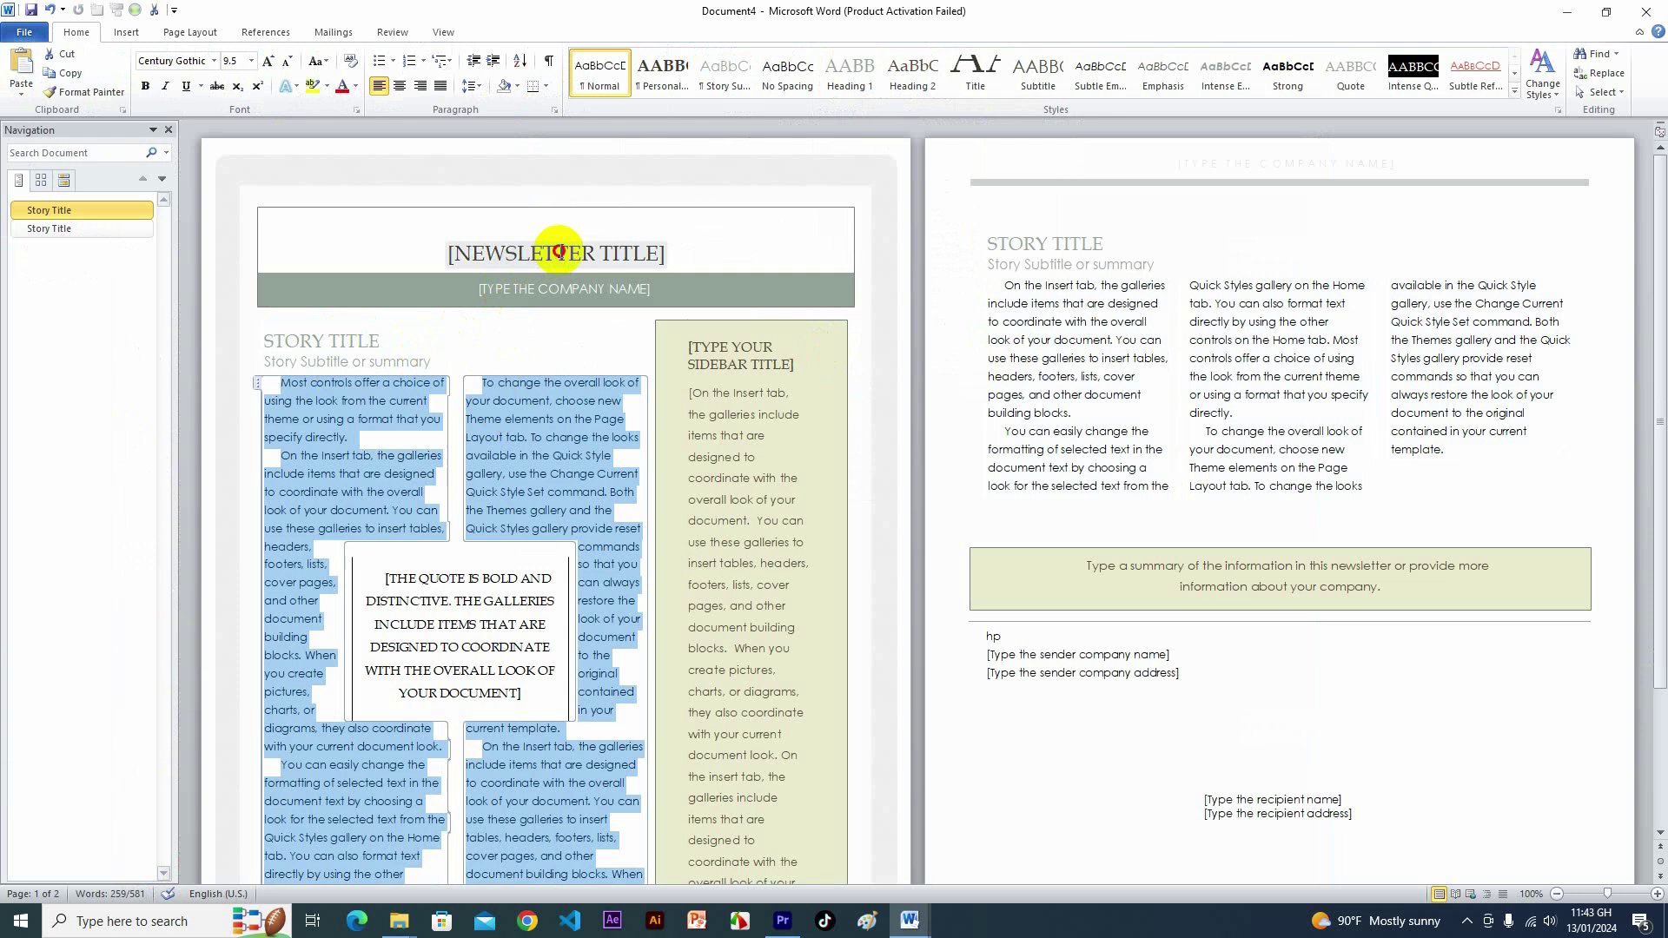
pyautogui.click(556, 253)
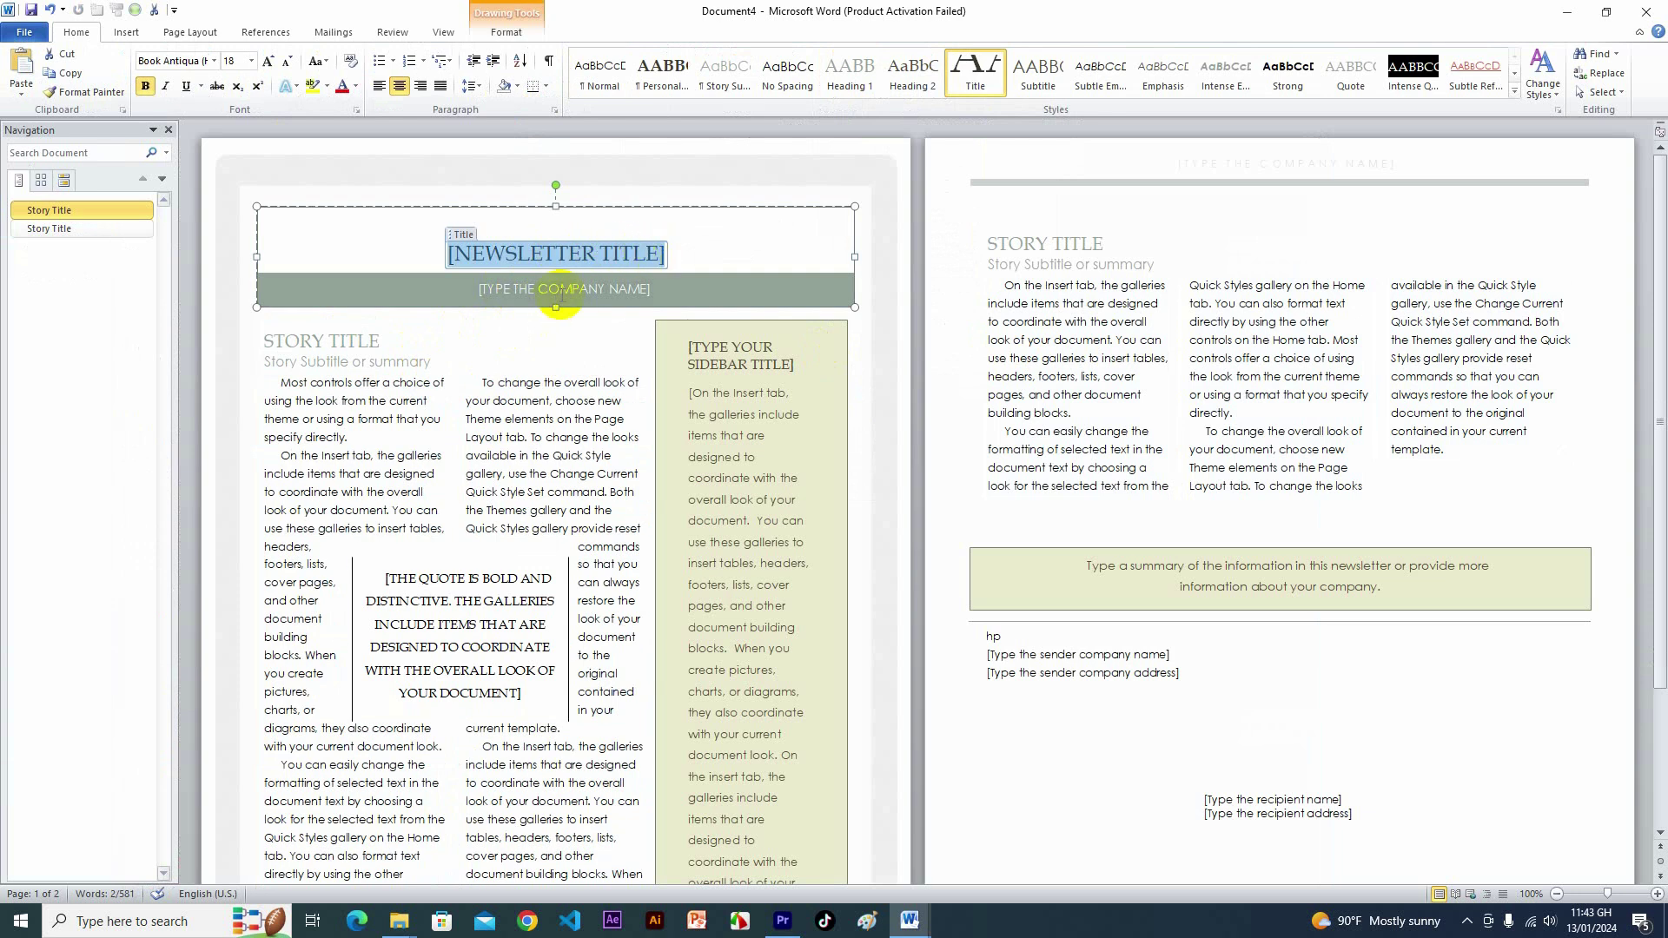
pyautogui.scroll(-3, 543, 321)
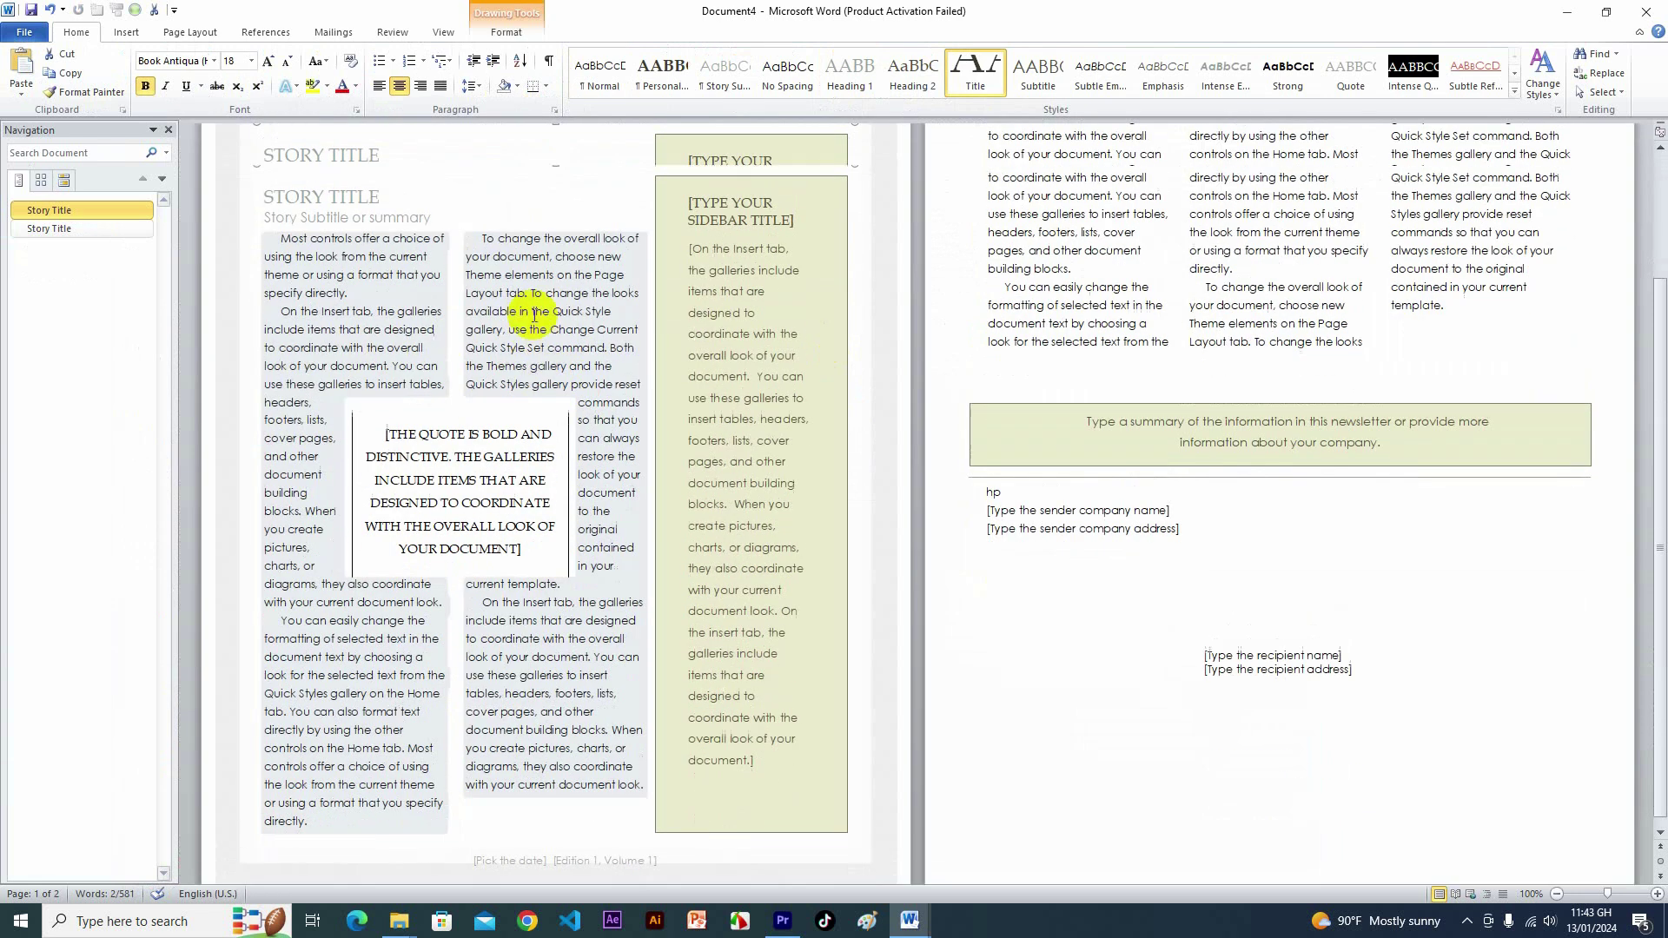
pyautogui.scroll(3, 535, 314)
pyautogui.click(1647, 11)
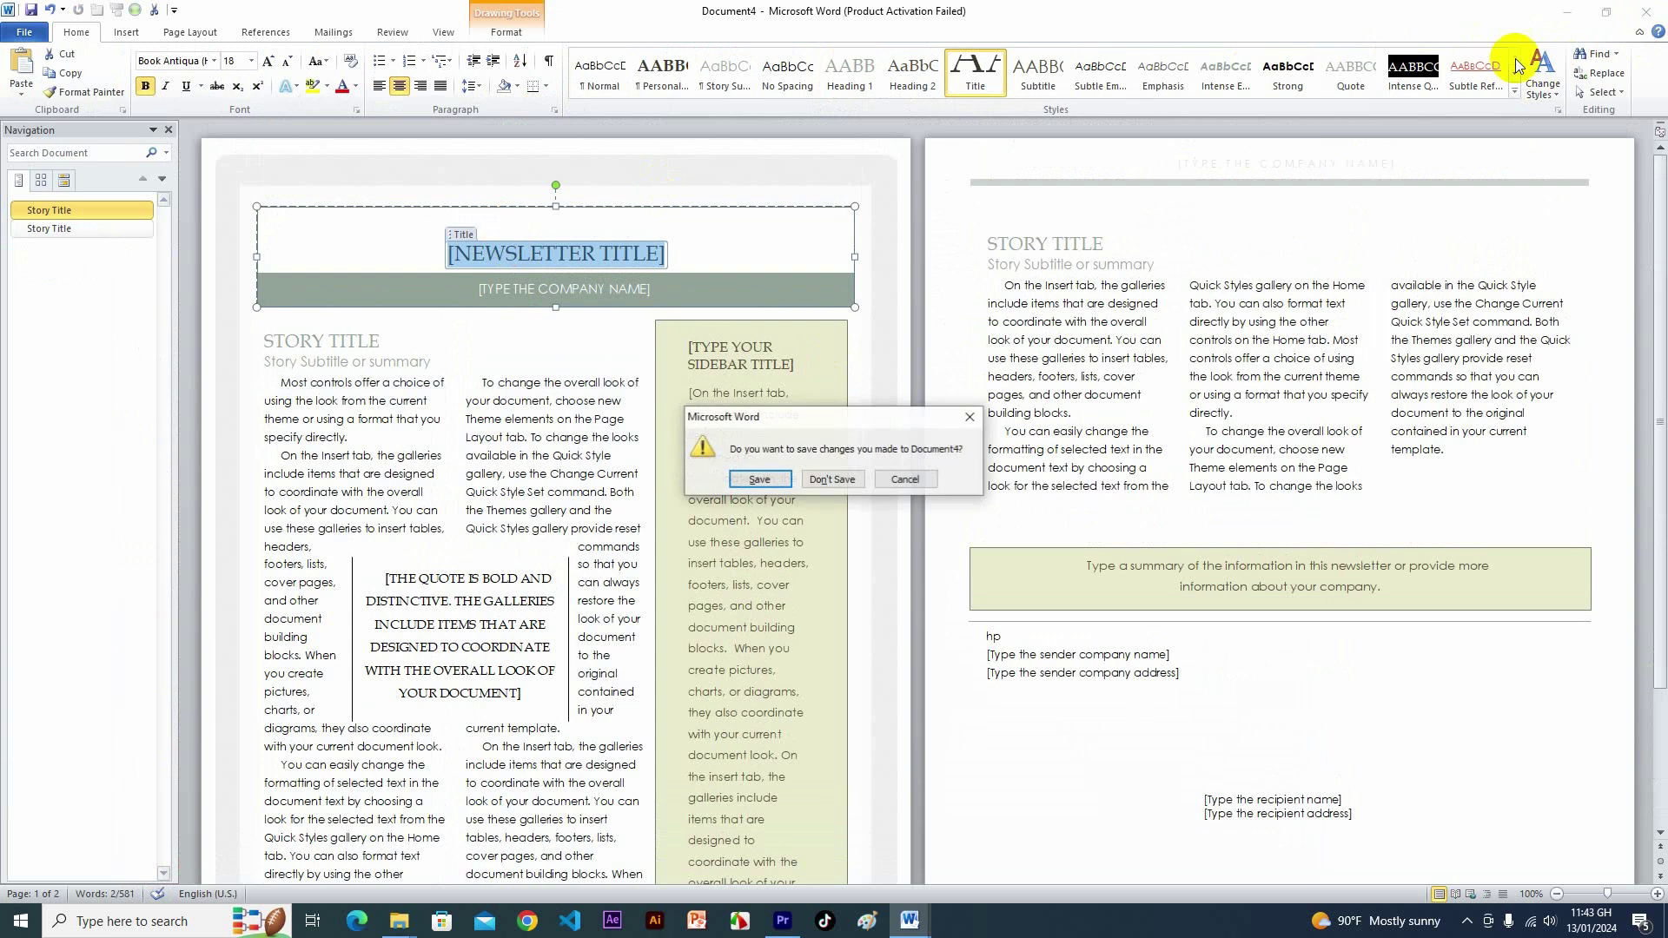
pyautogui.click(835, 483)
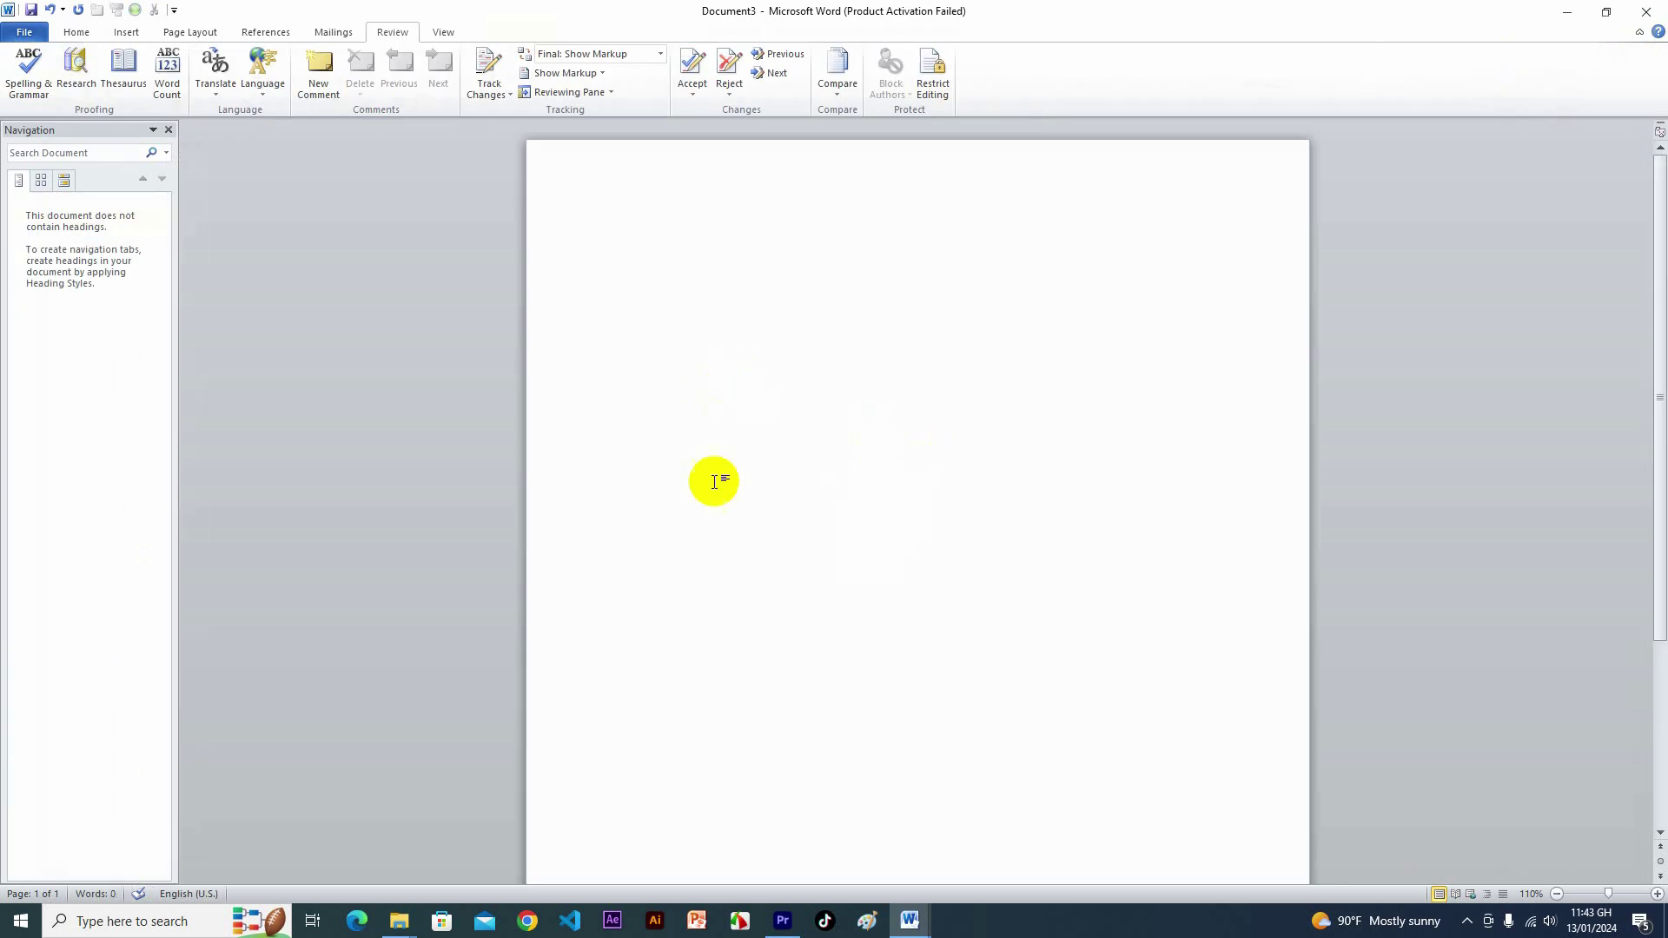
# Create Document5 from the Blog post template after cancelling a New from existing attempt
pyautogui.click(15, 33)
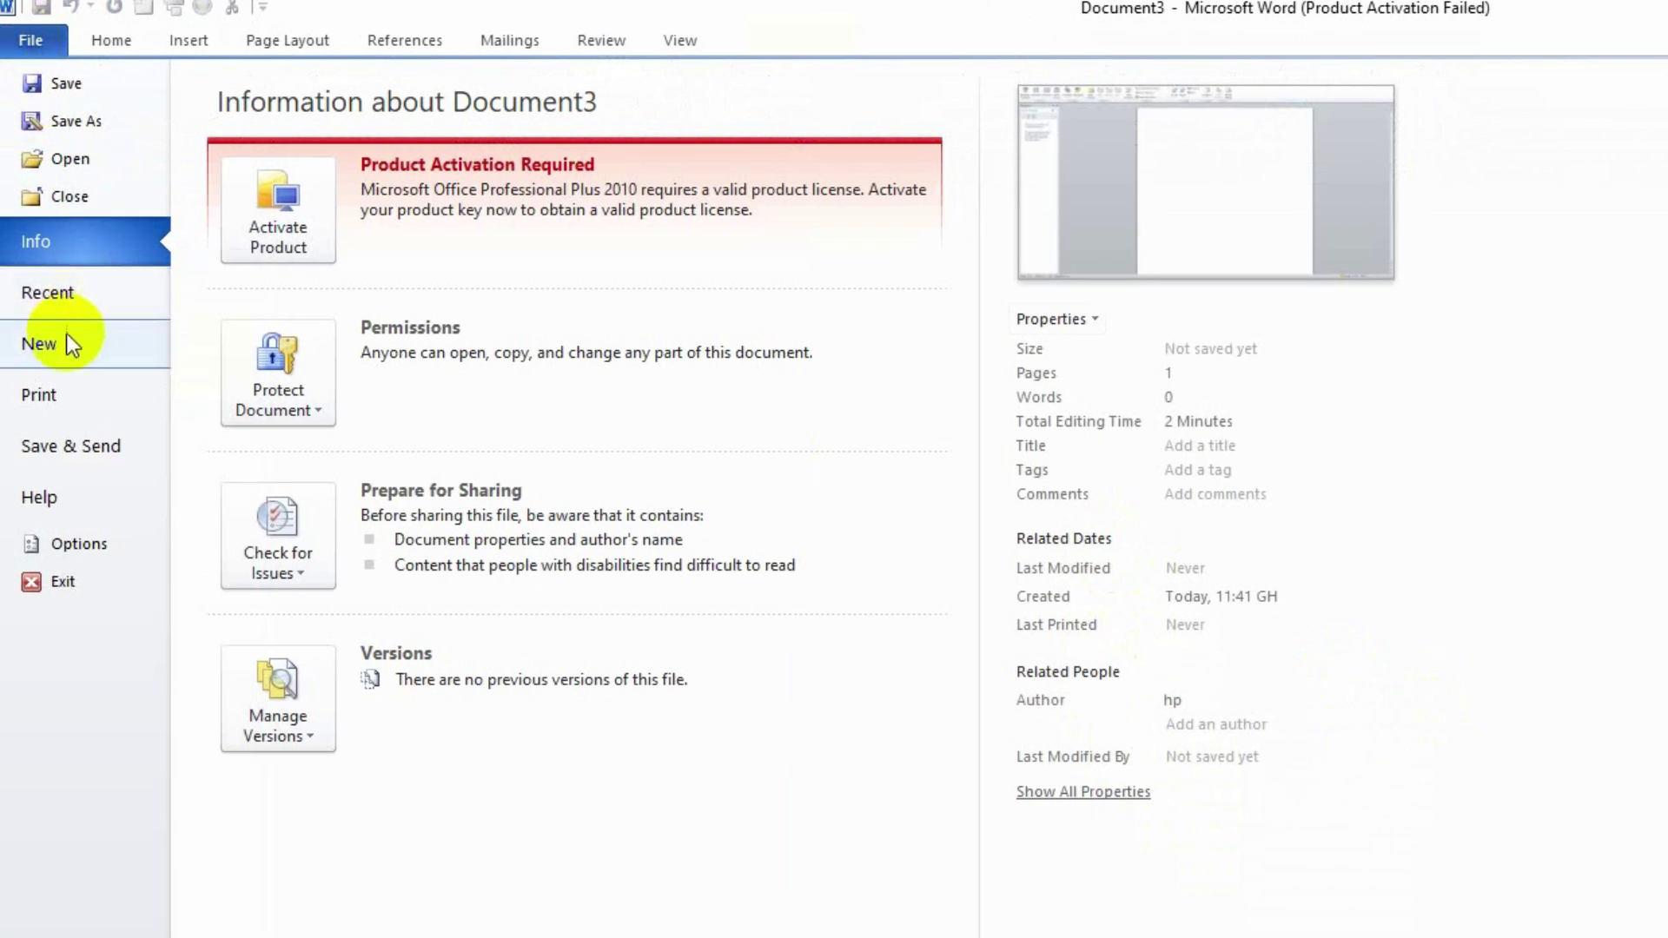
pyautogui.click(67, 341)
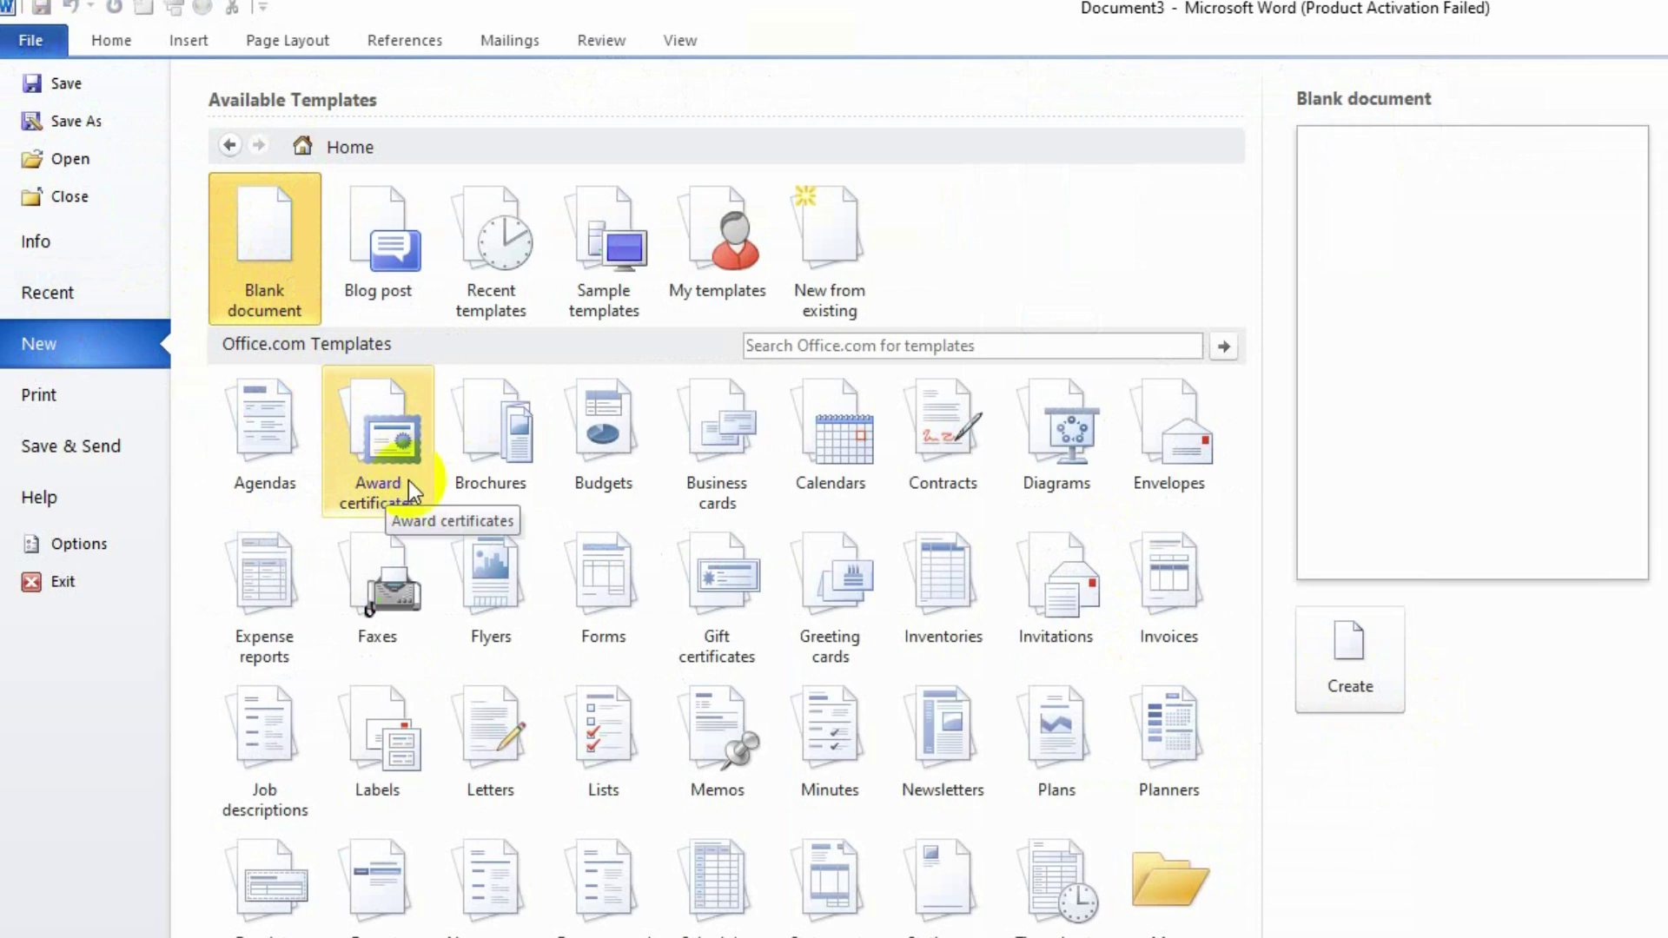
pyautogui.press('Escape')
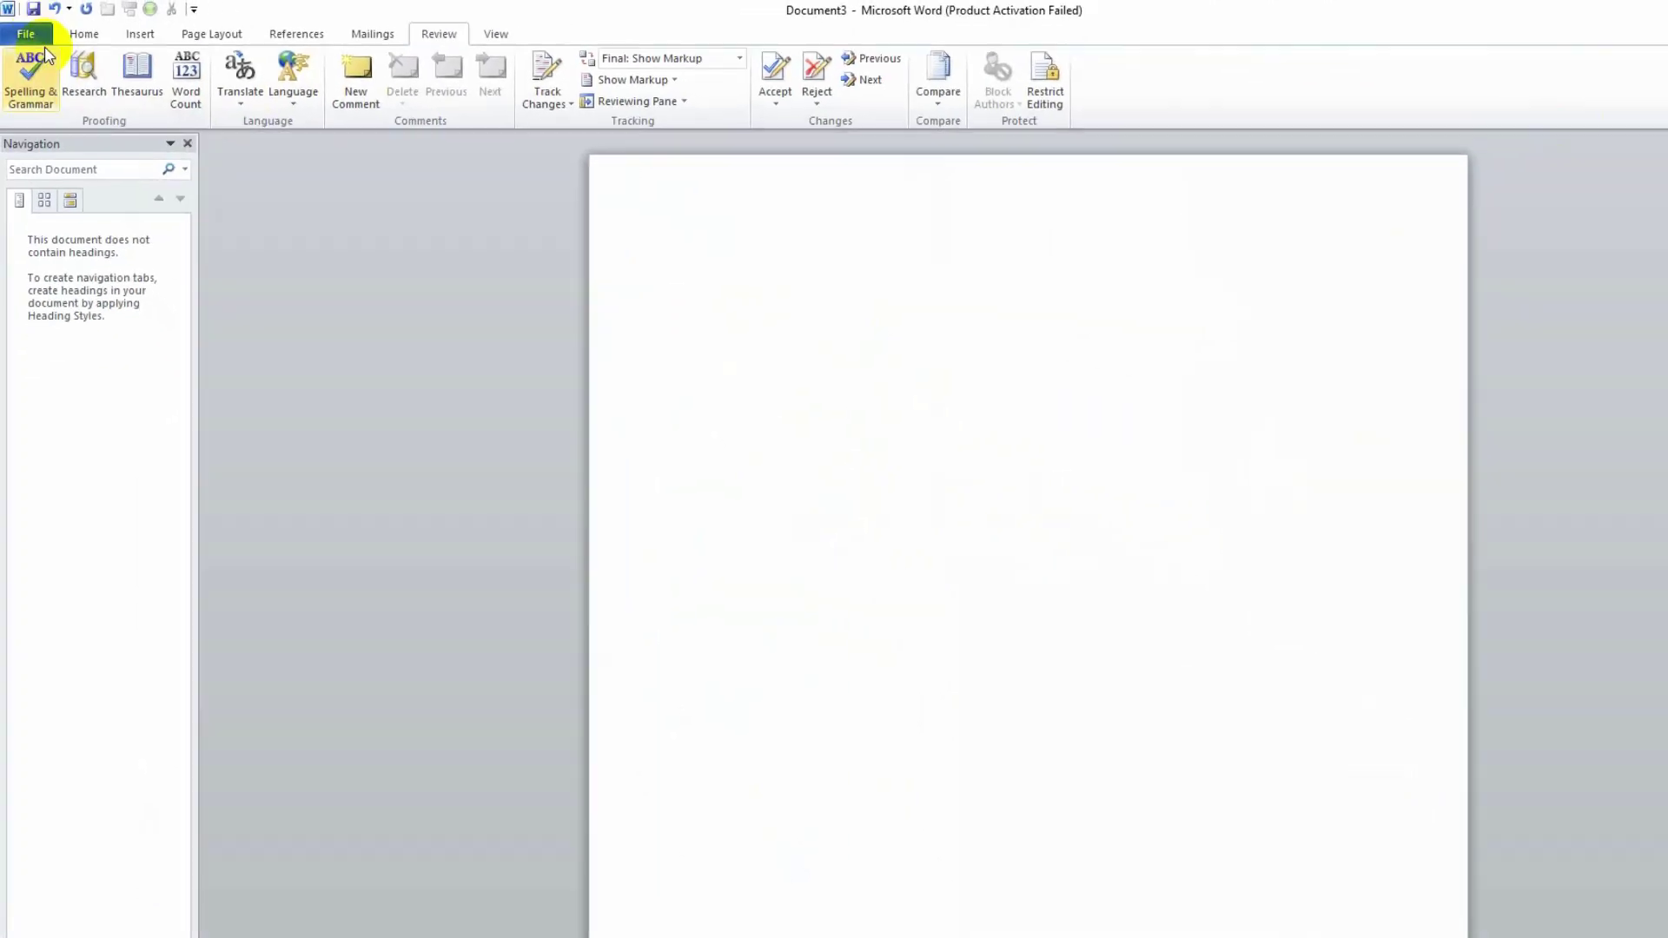
pyautogui.click(25, 32)
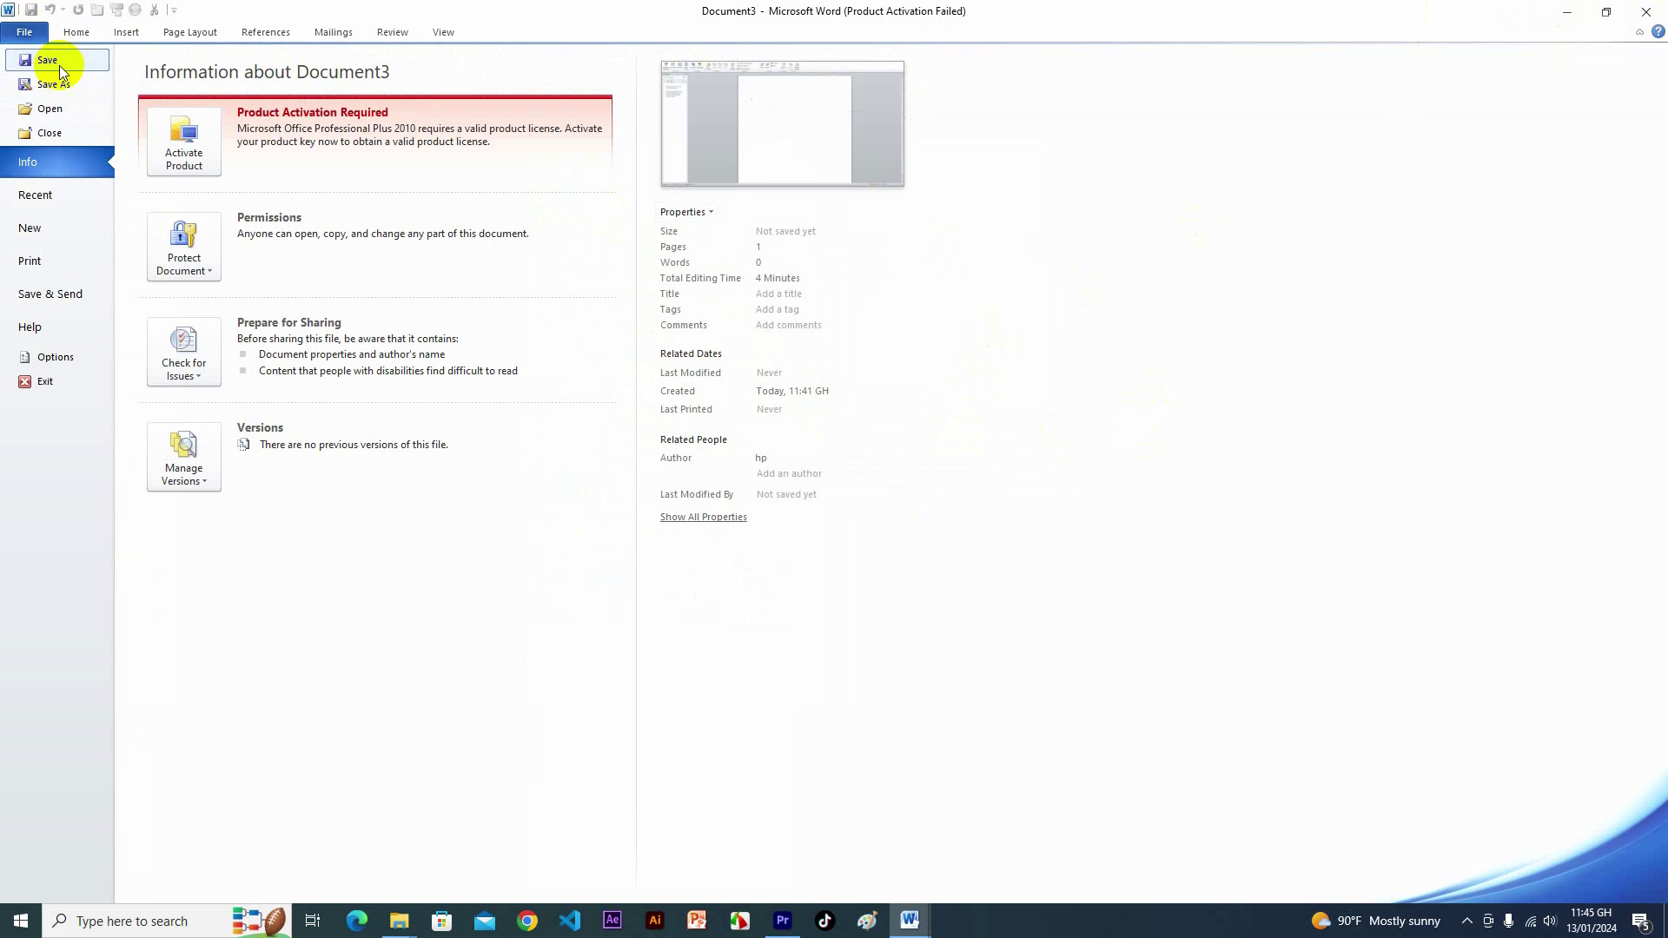
pyautogui.click(68, 245)
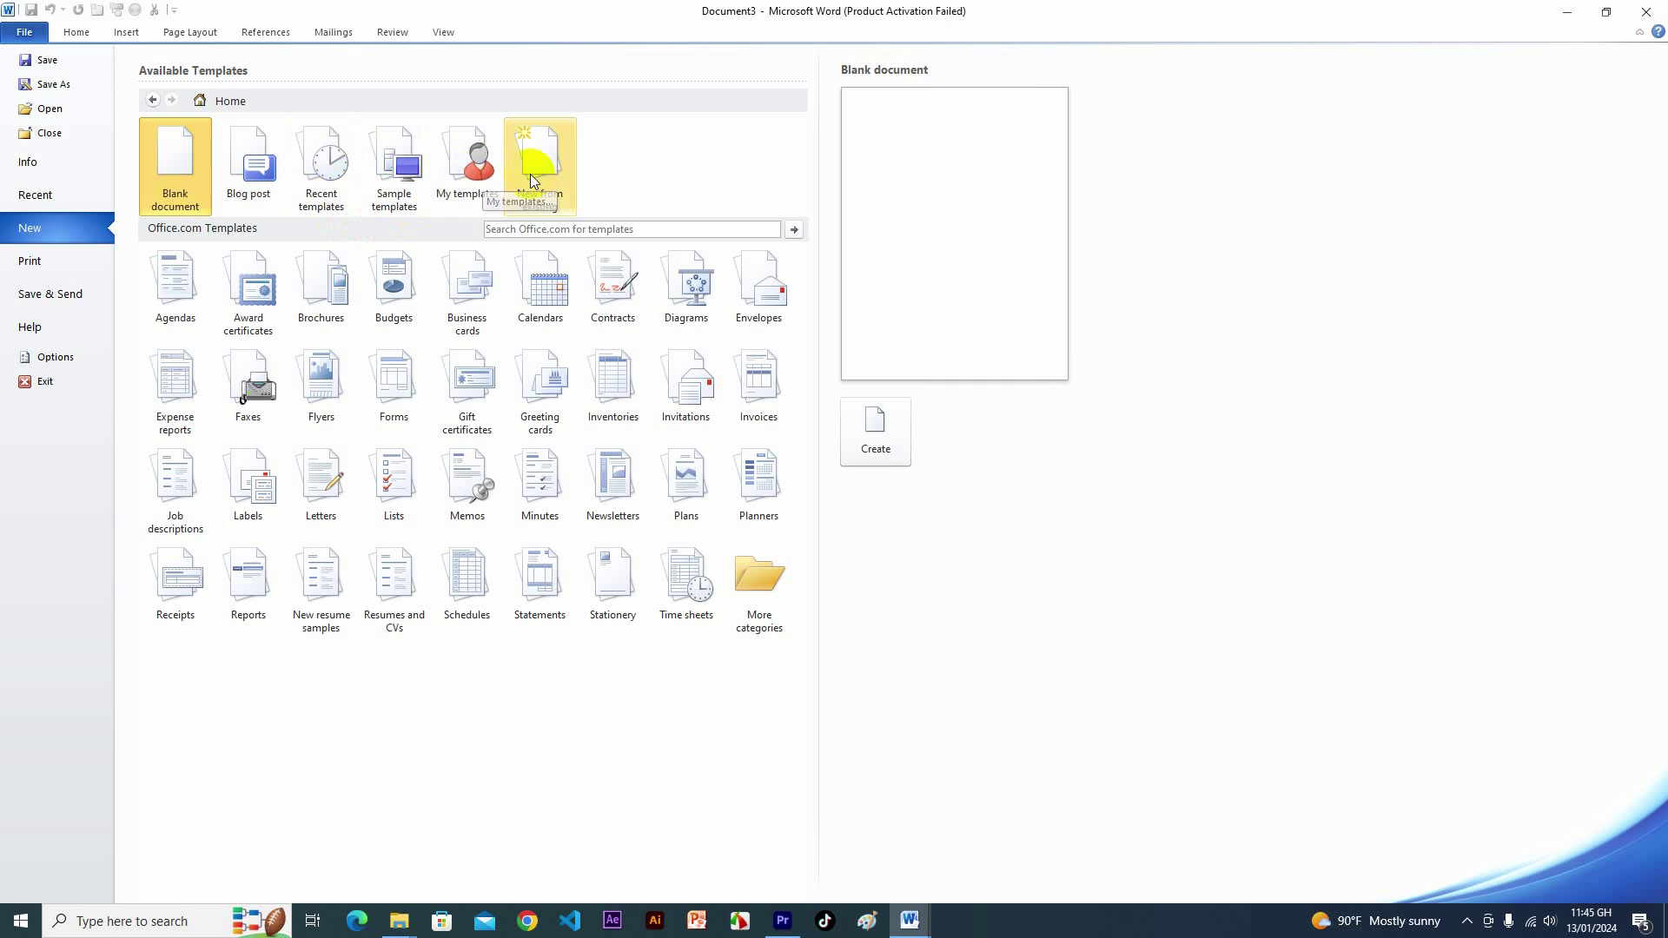
pyautogui.click(560, 173)
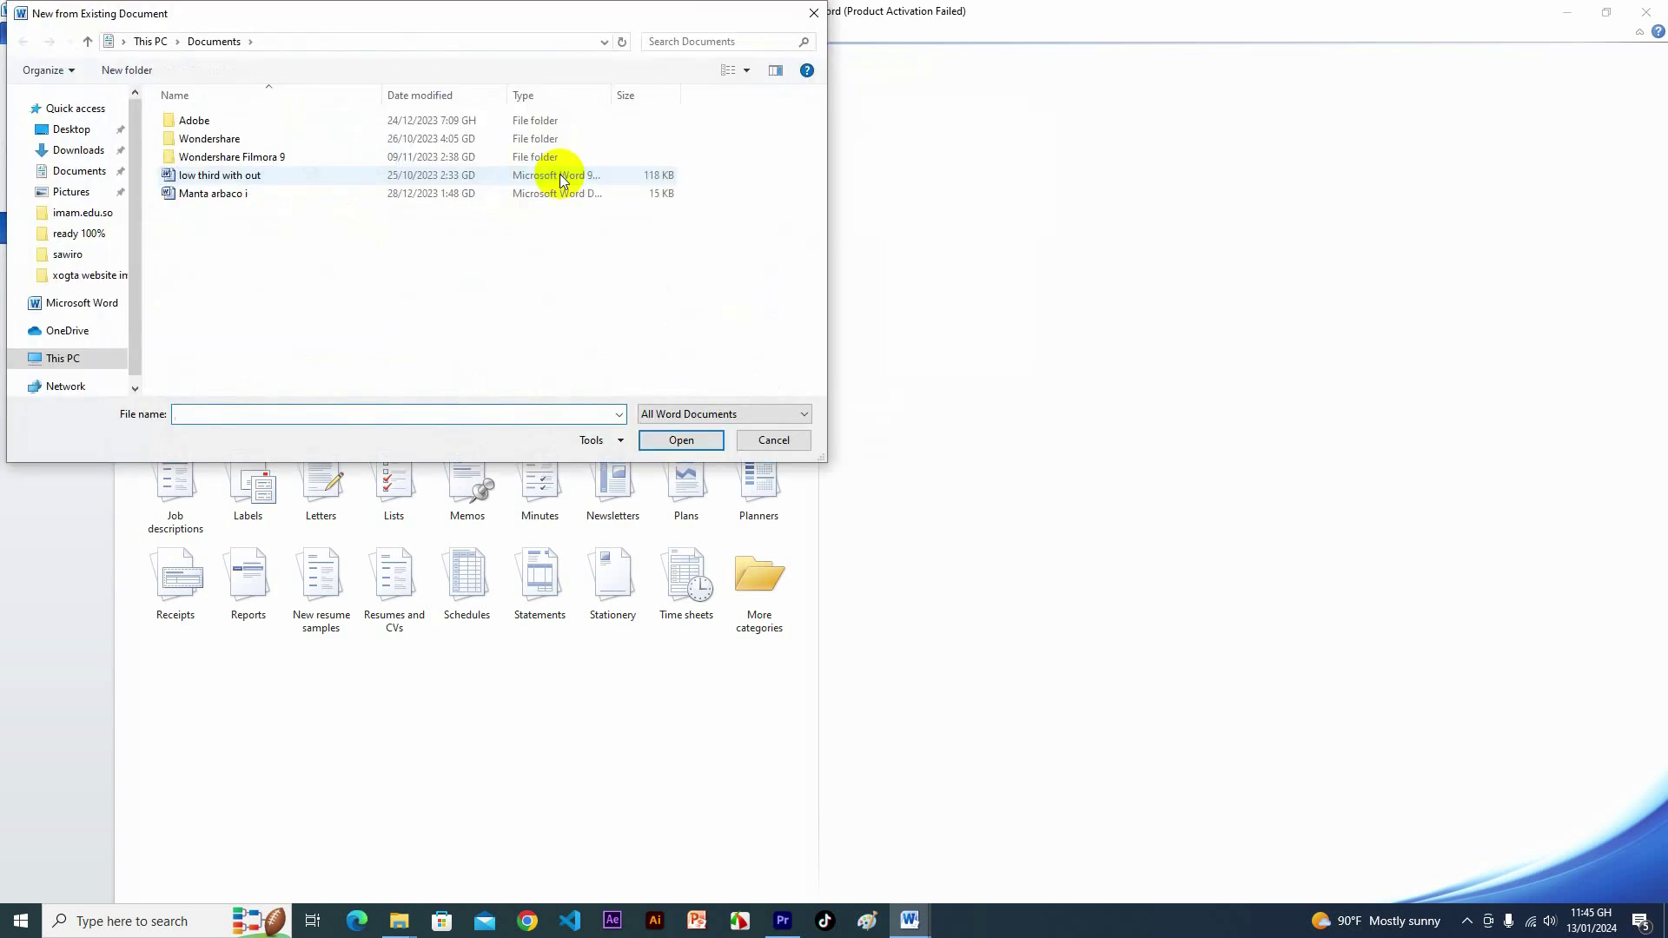
pyautogui.moveTo(71, 248)
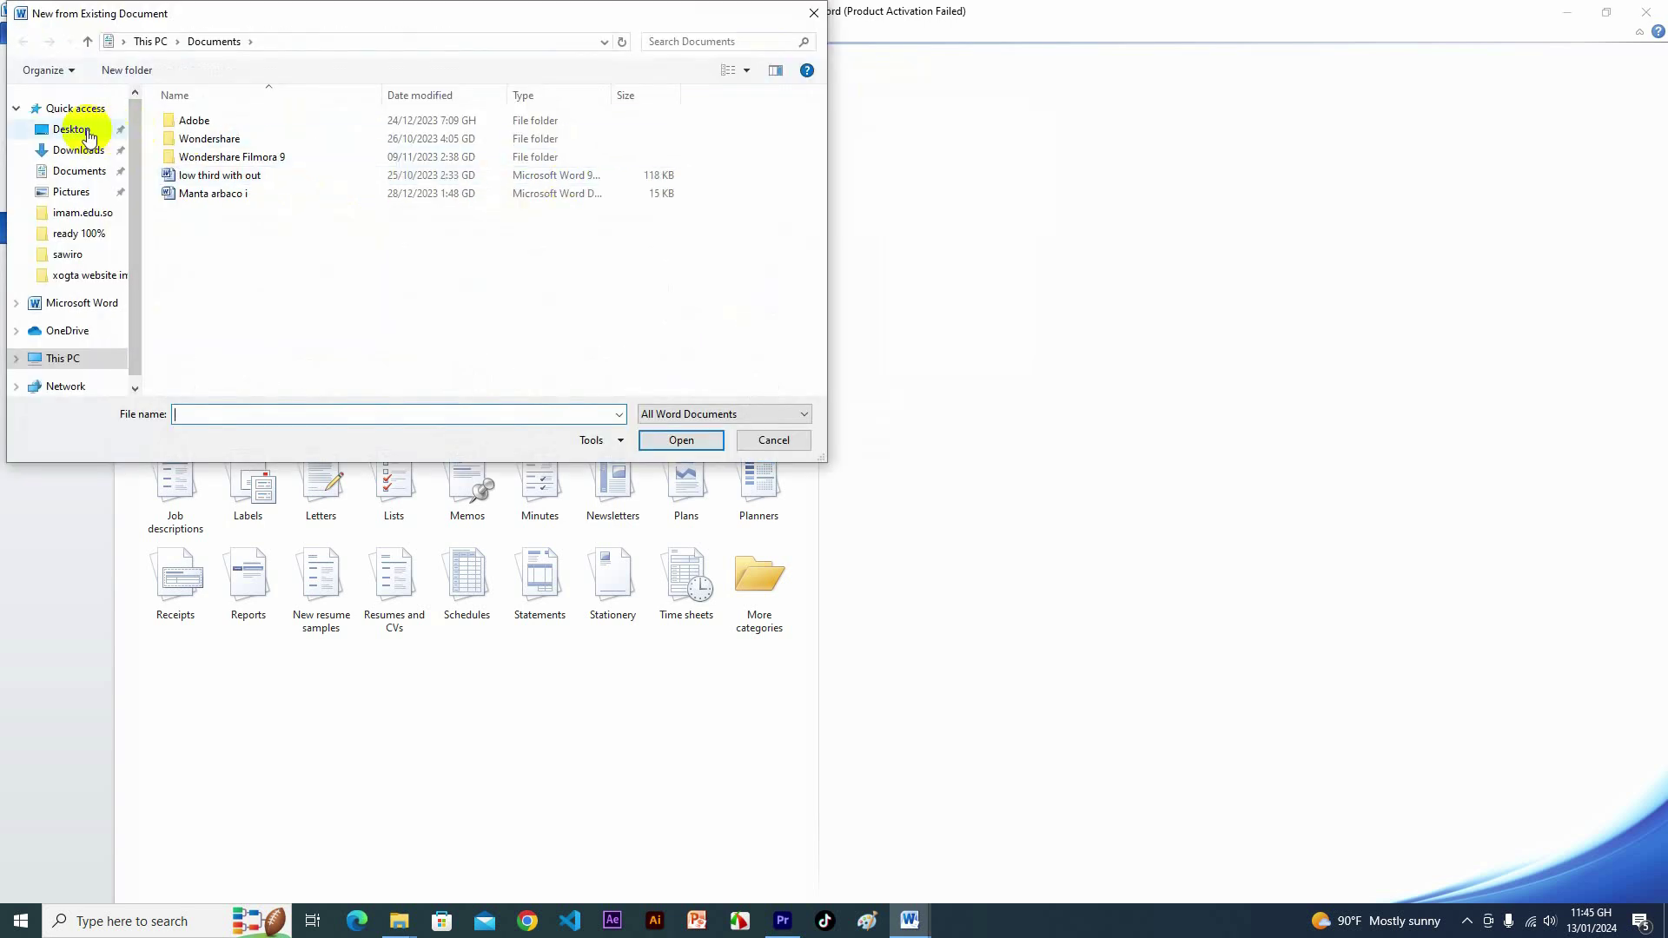
pyautogui.click(813, 13)
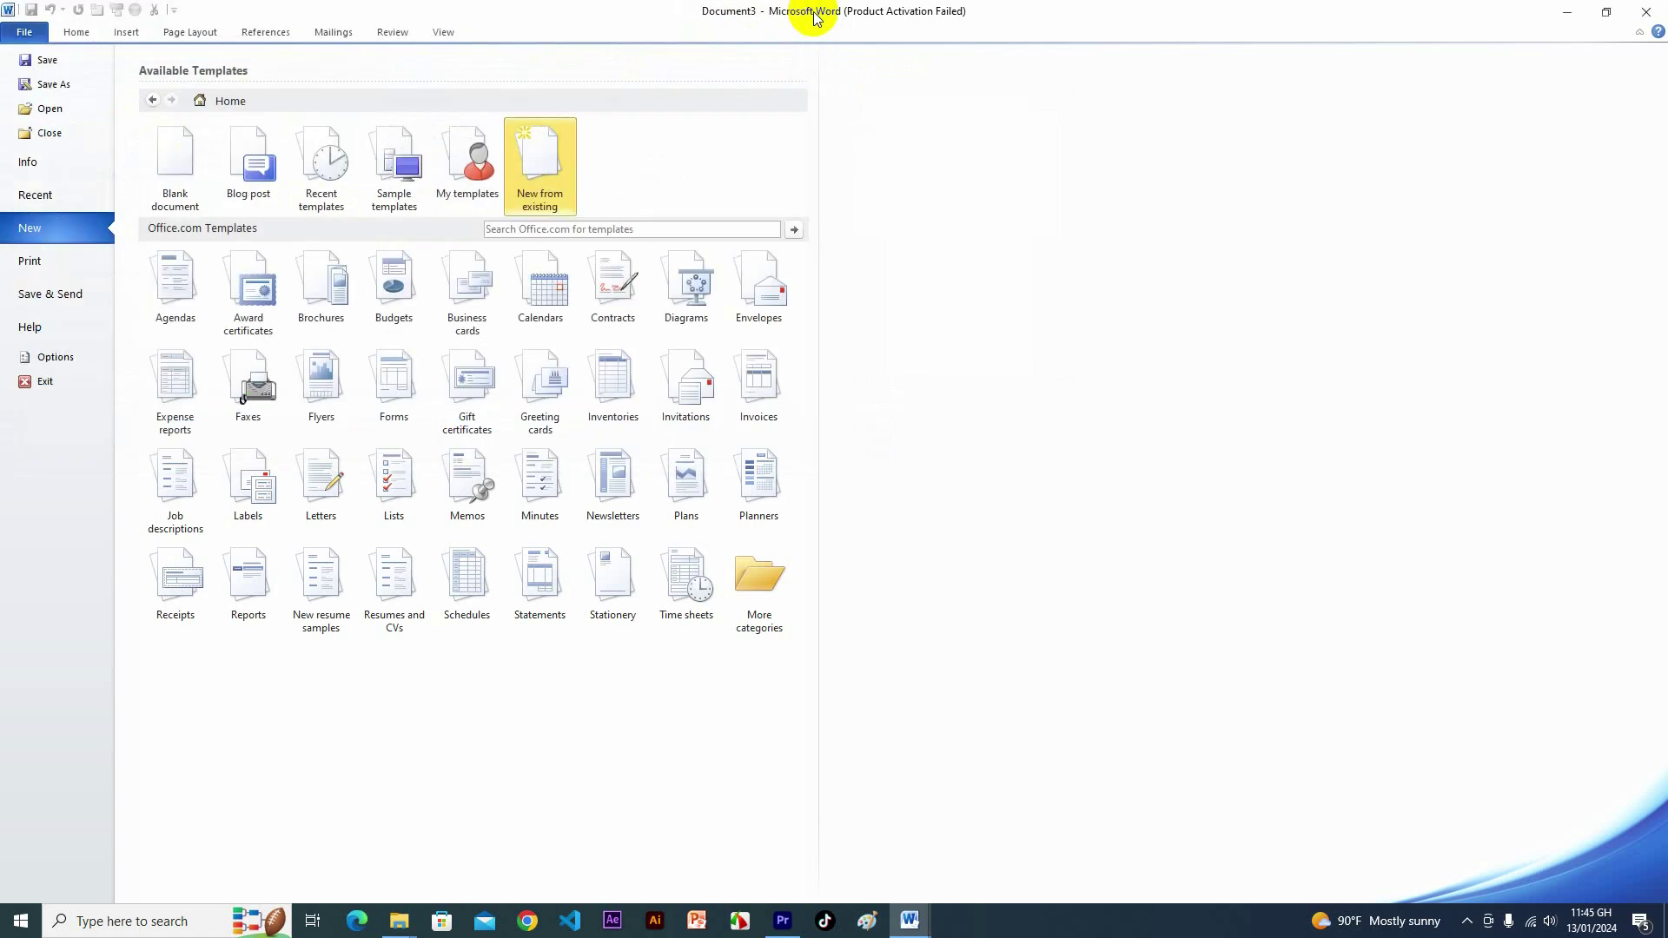
pyautogui.click(252, 176)
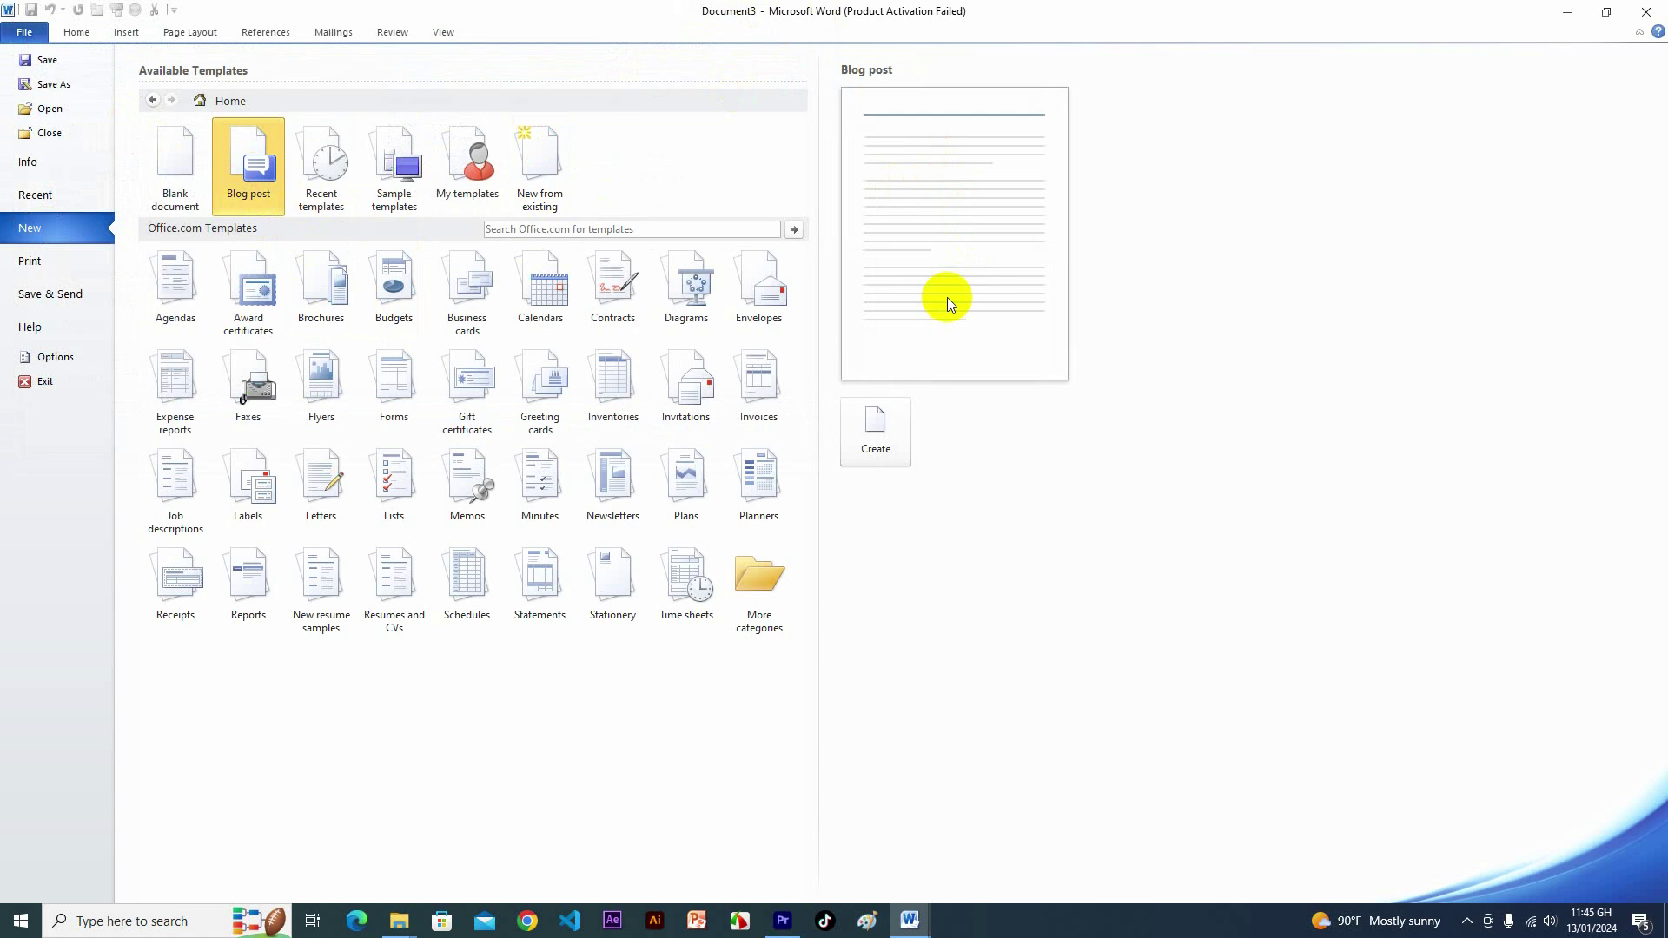
pyautogui.click(892, 422)
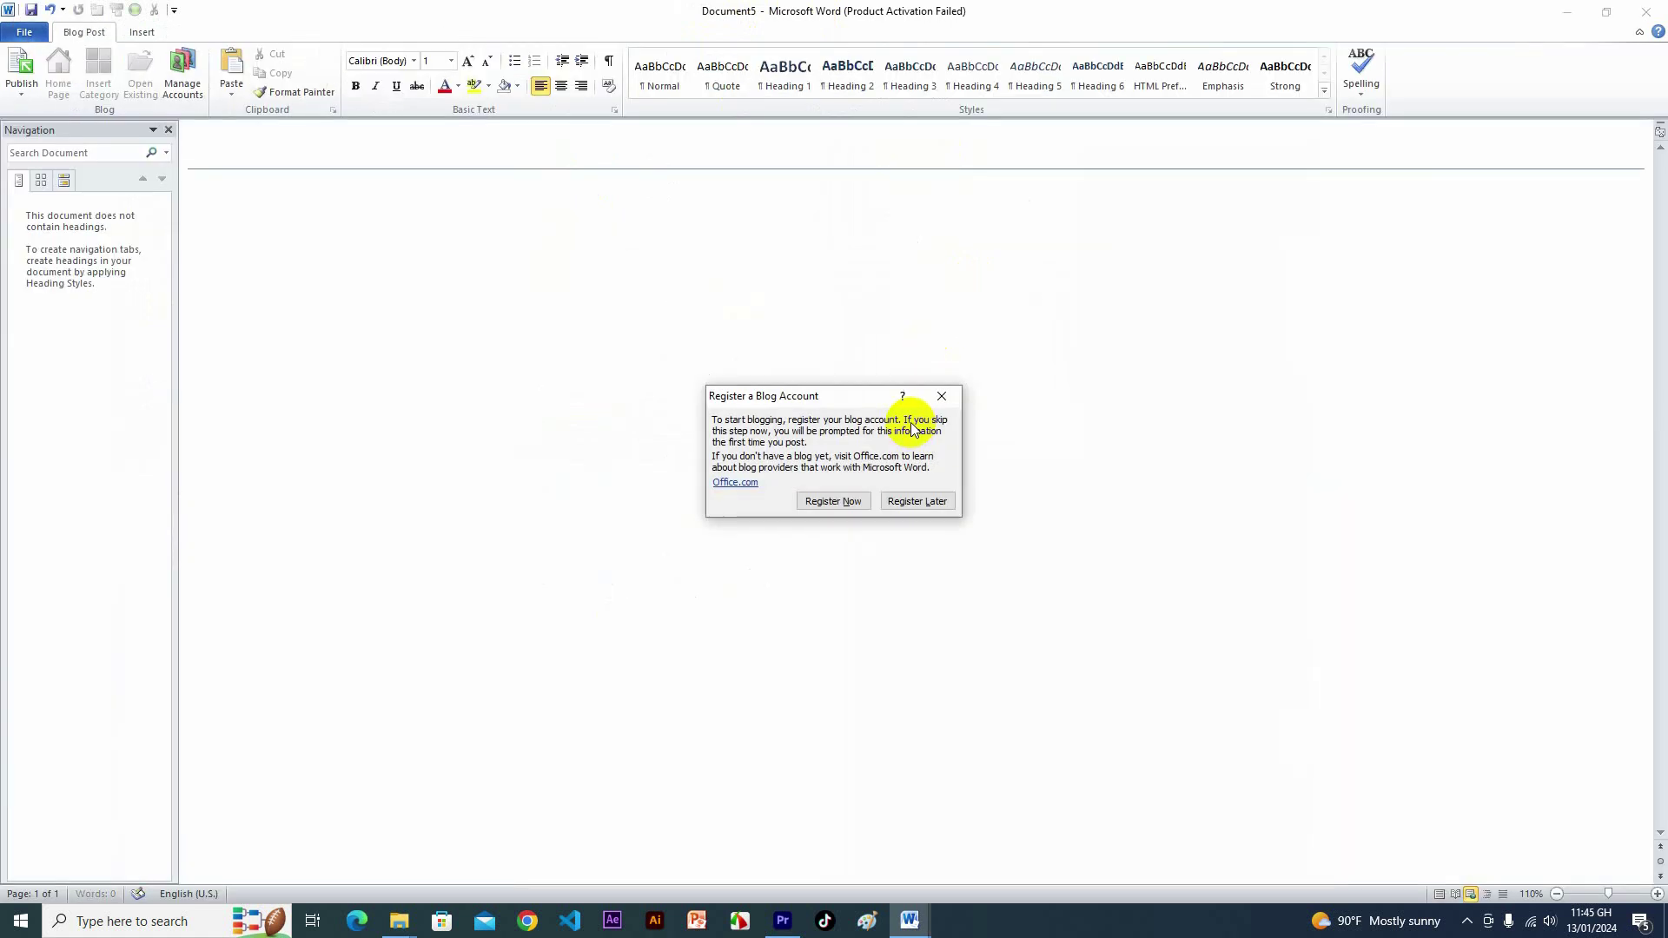
# Skip blog account registration and close the blog post Document5 without saving
pyautogui.click(925, 510)
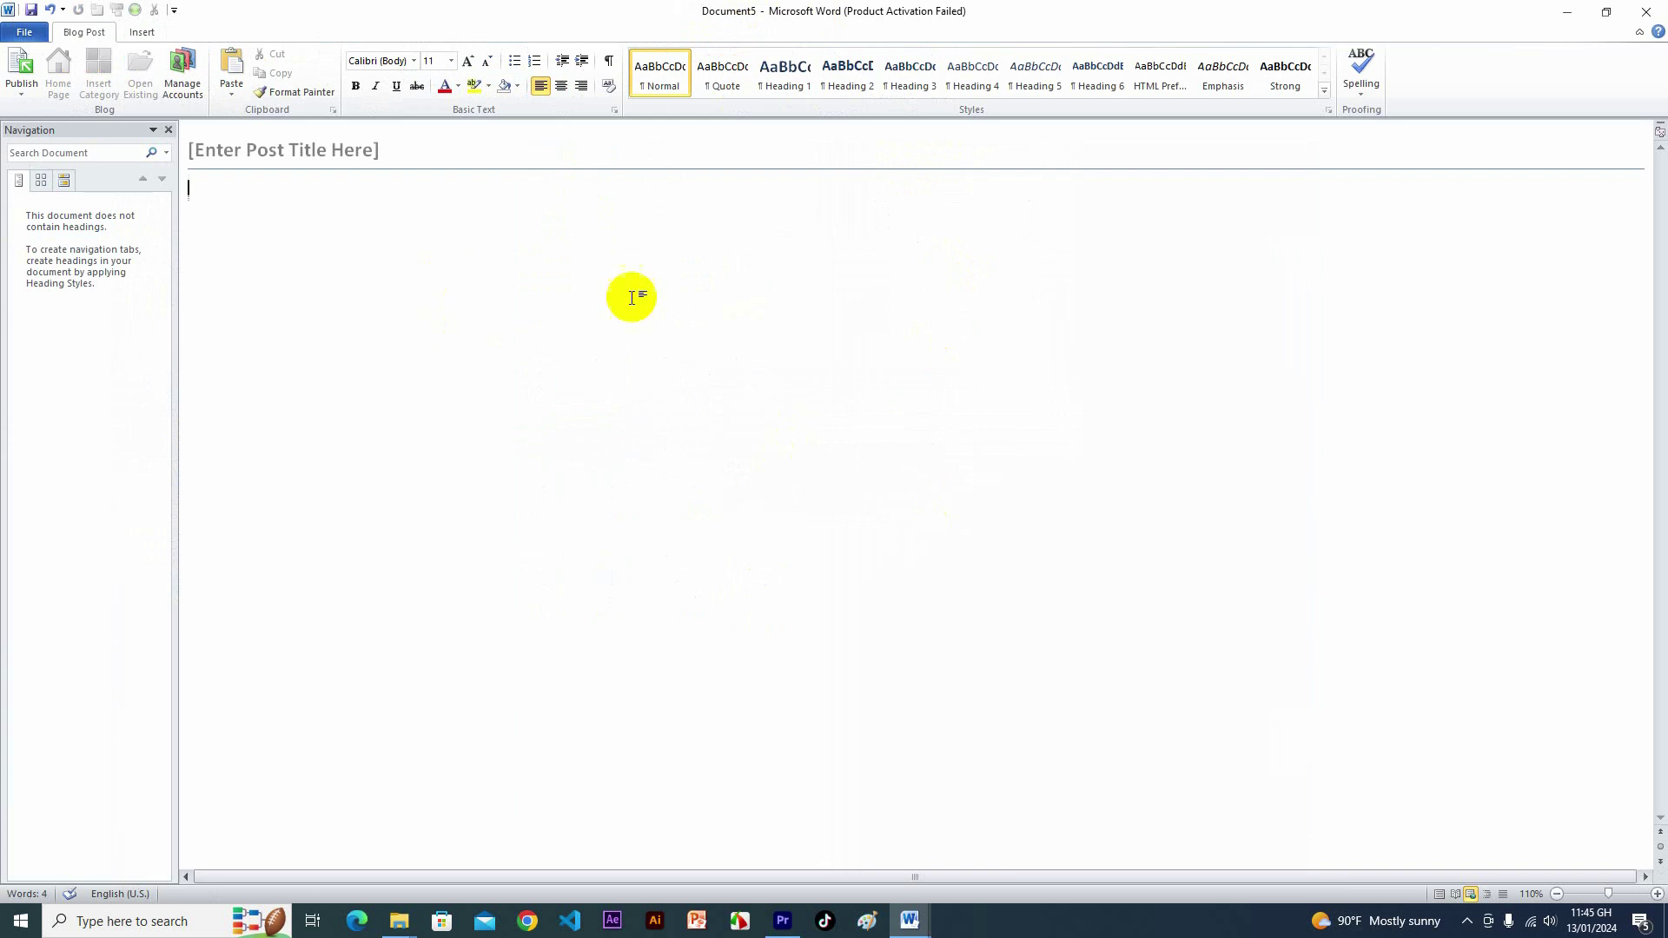
pyautogui.click(361, 150)
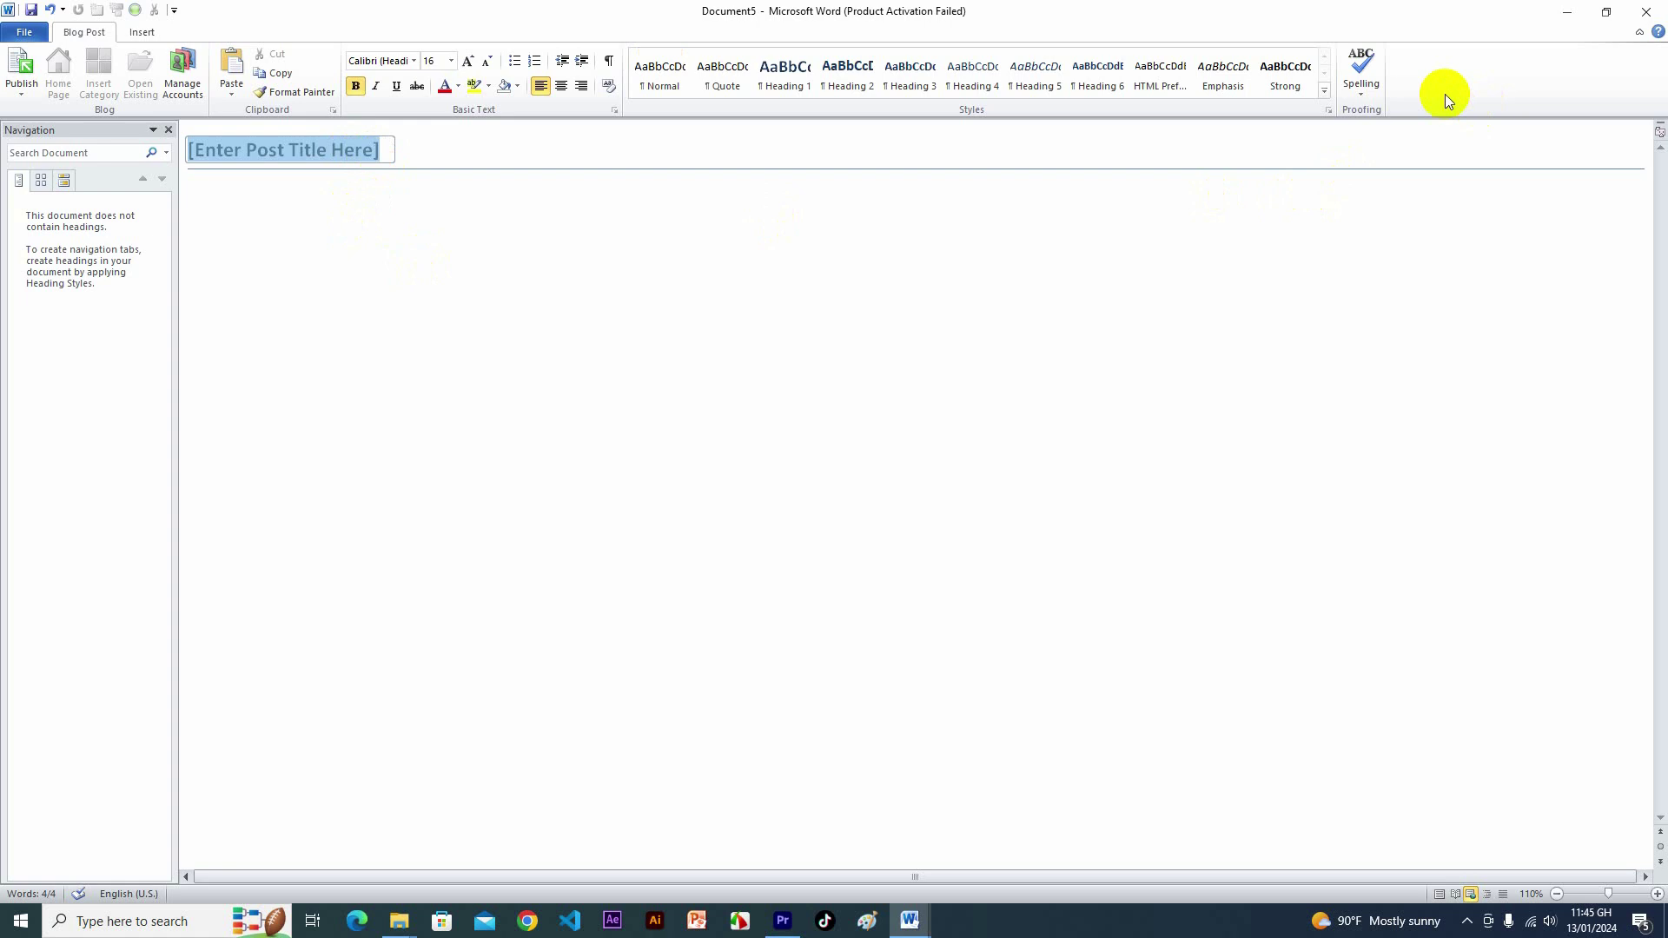
pyautogui.click(1639, 13)
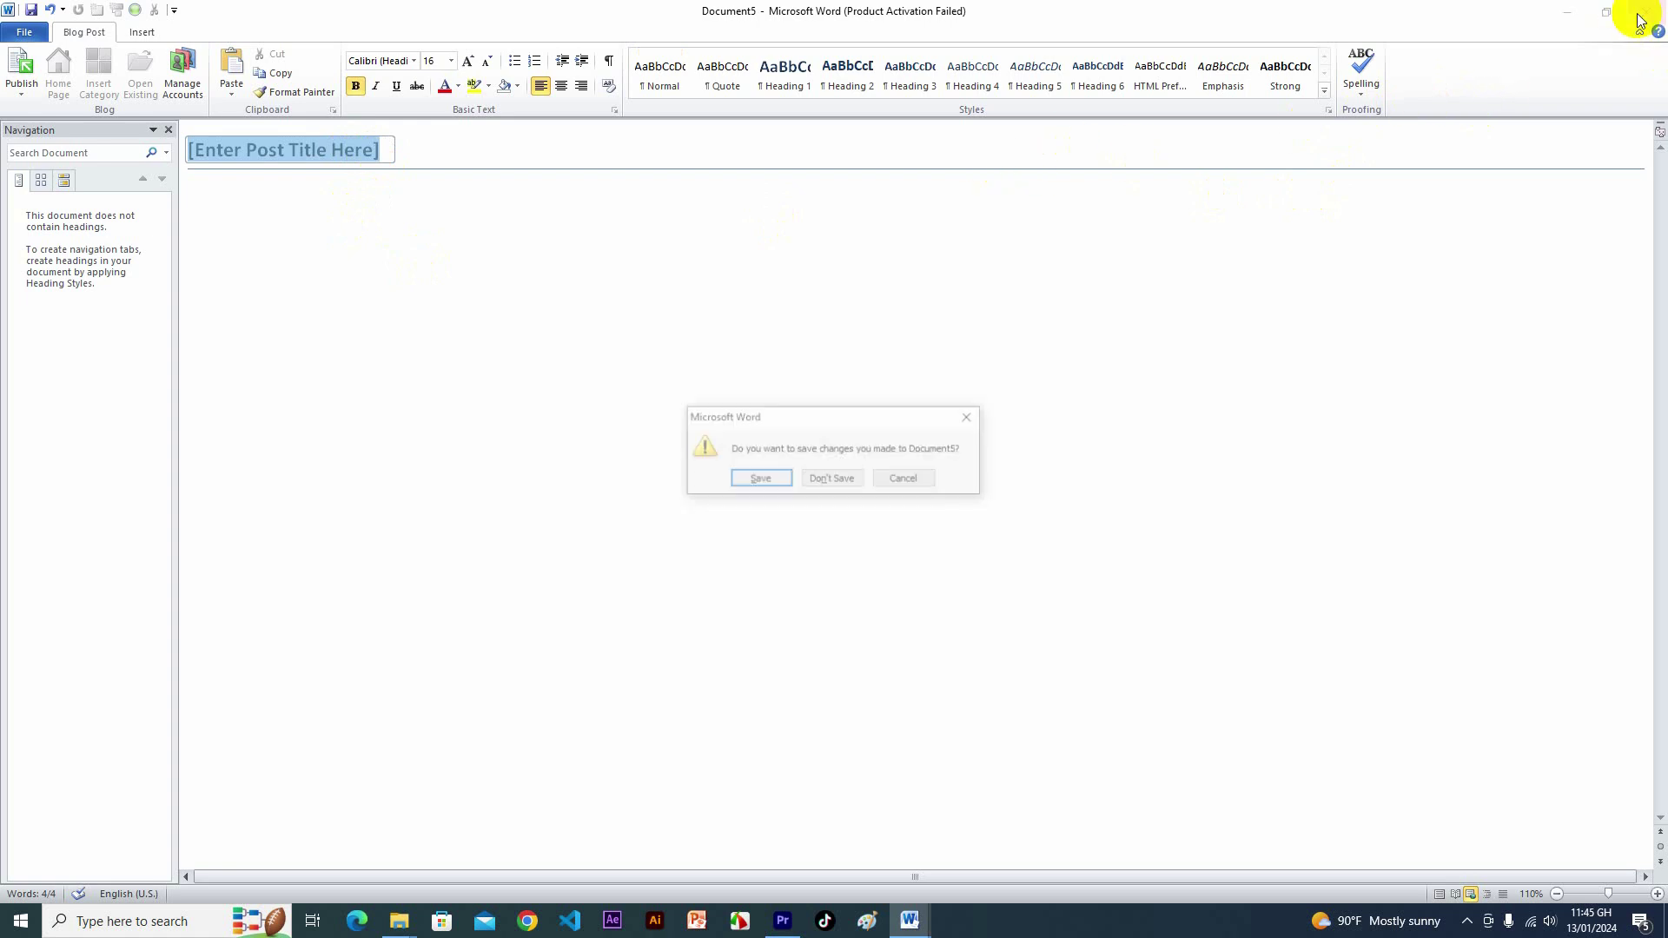
pyautogui.click(833, 477)
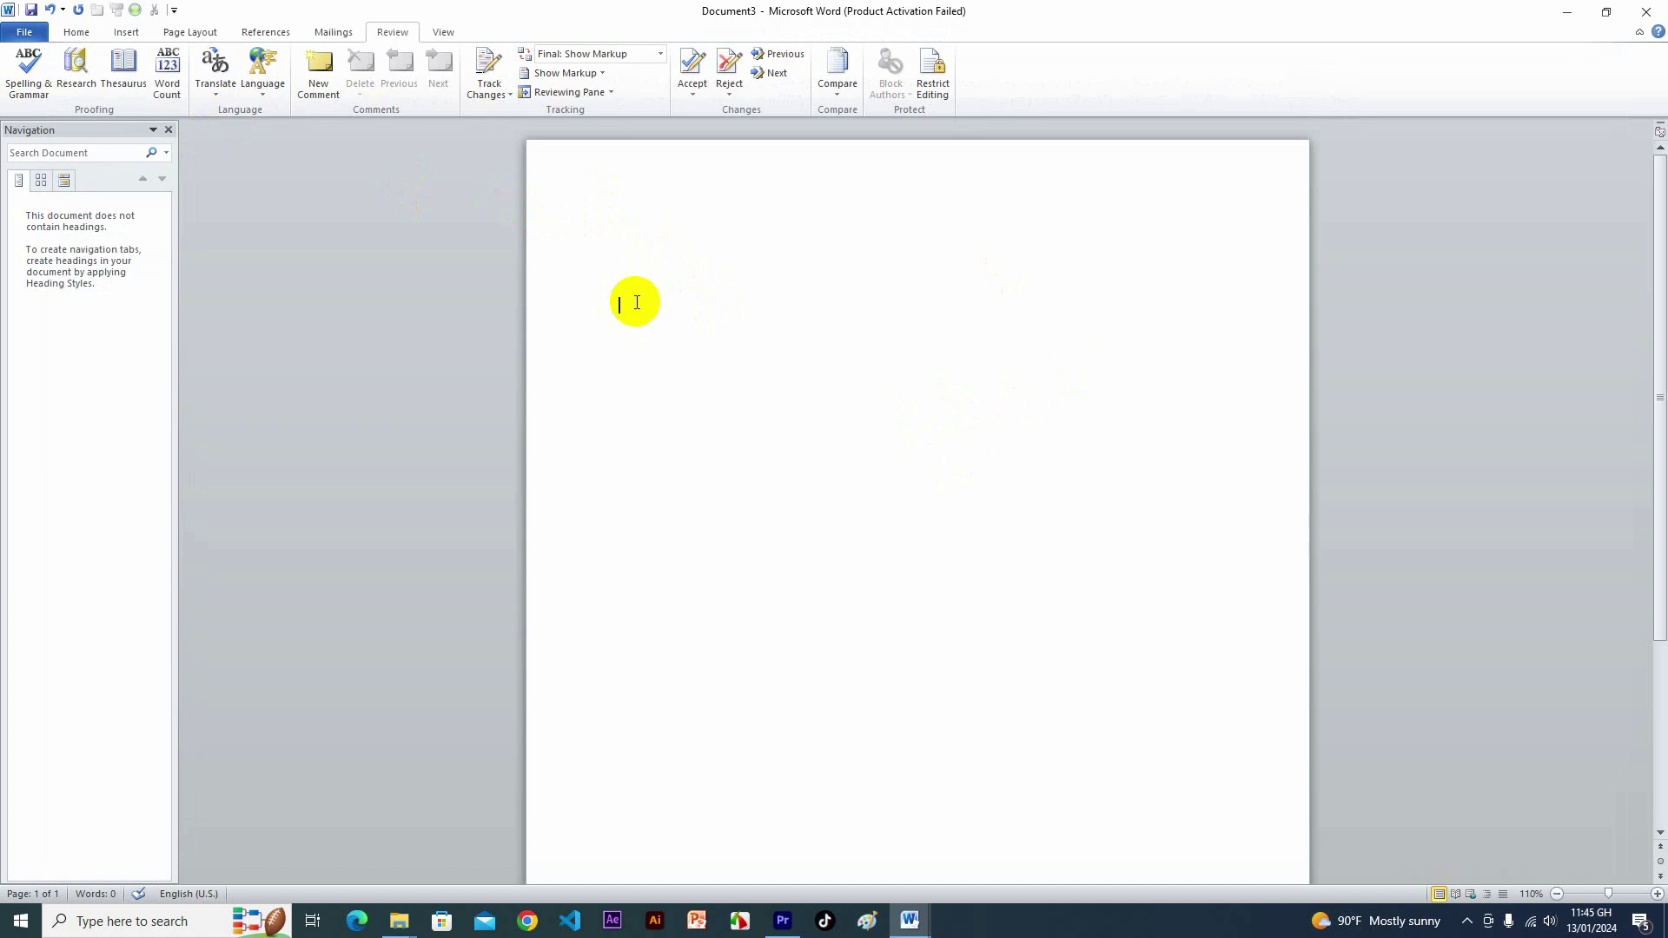
# Type 'Welcome to my post' on the blank page and select the line
pyautogui.write('welcome ')
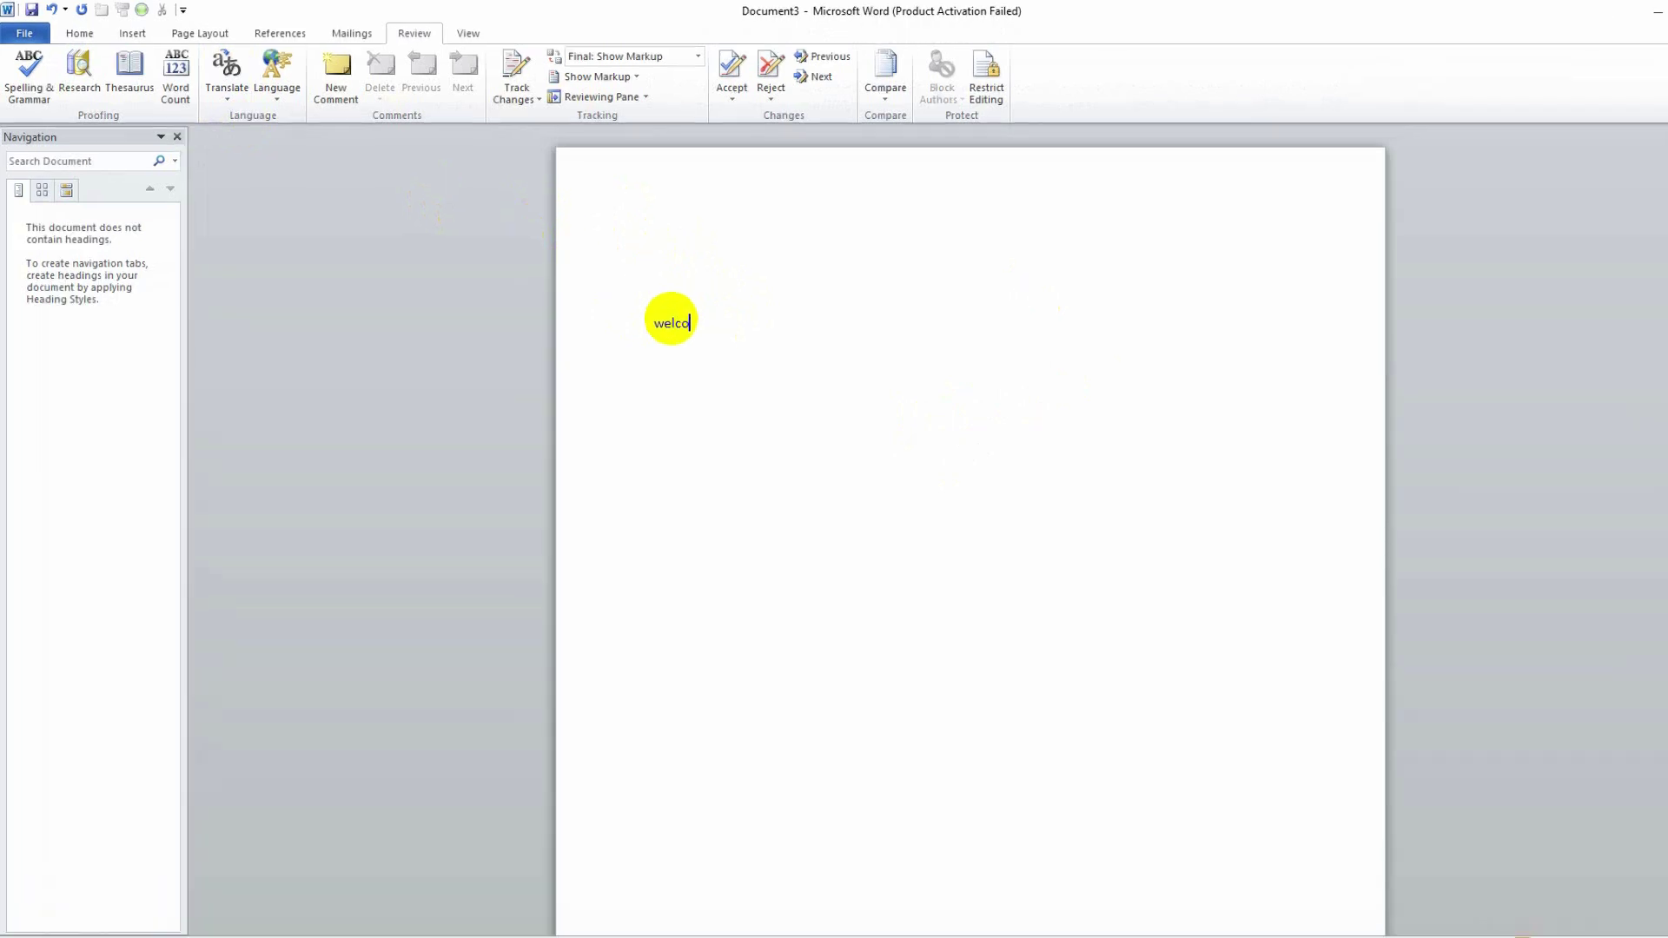
pyautogui.write('to my post')
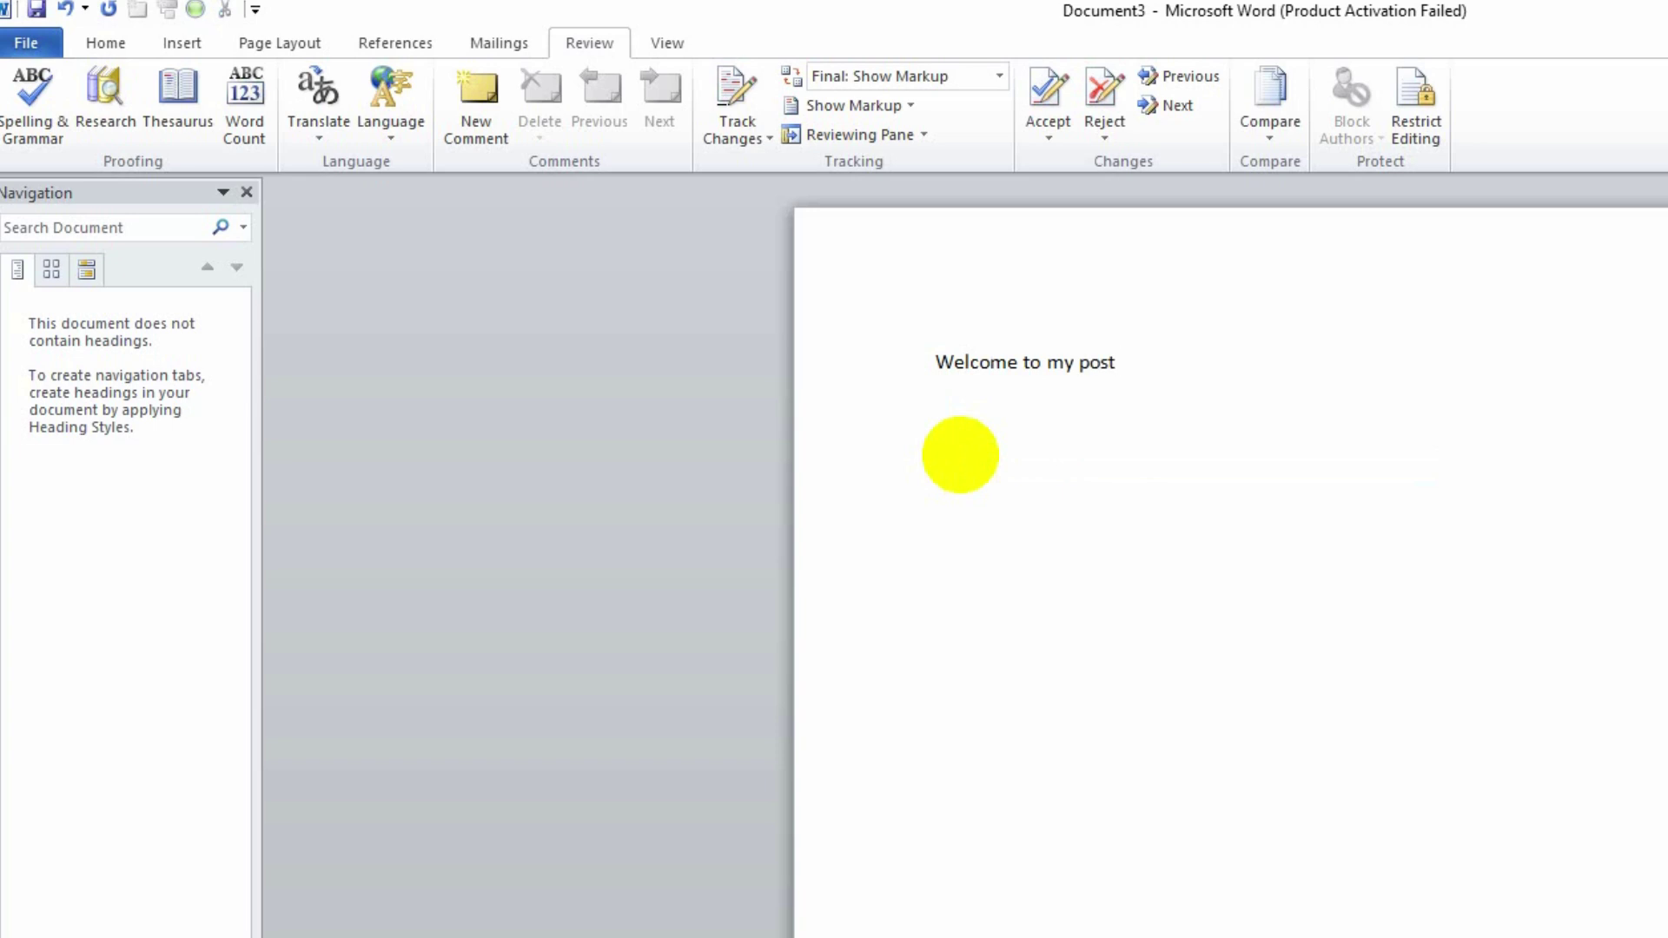
pyautogui.moveTo(1164, 363); pyautogui.dragTo(910, 364)
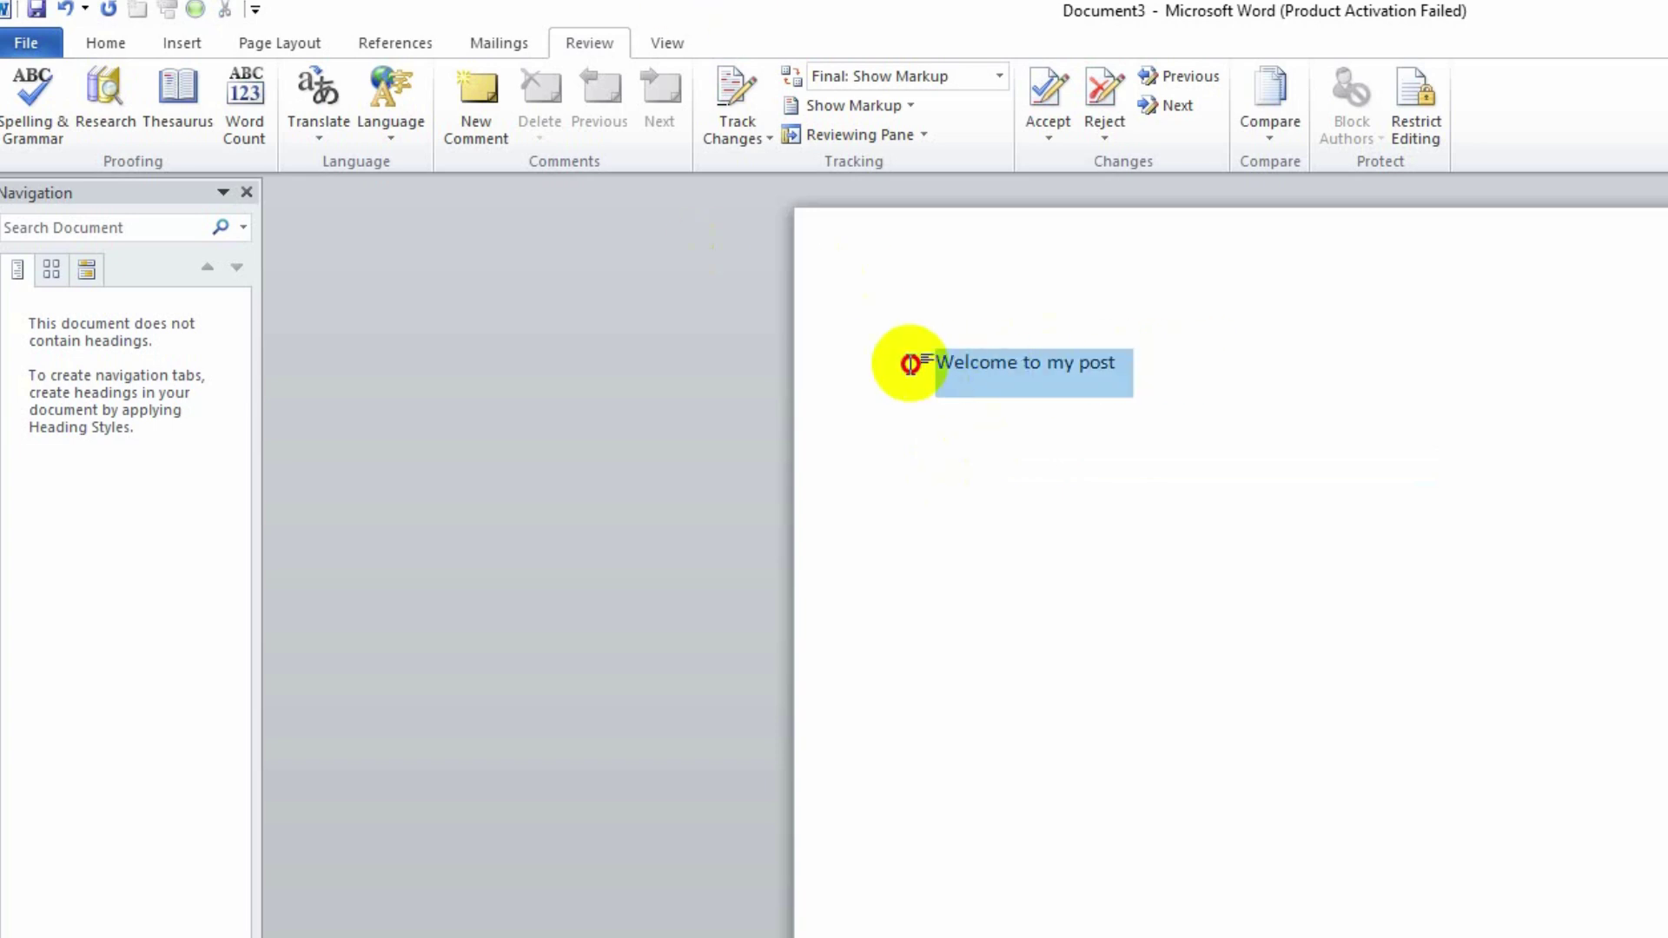
pyautogui.click(117, 40)
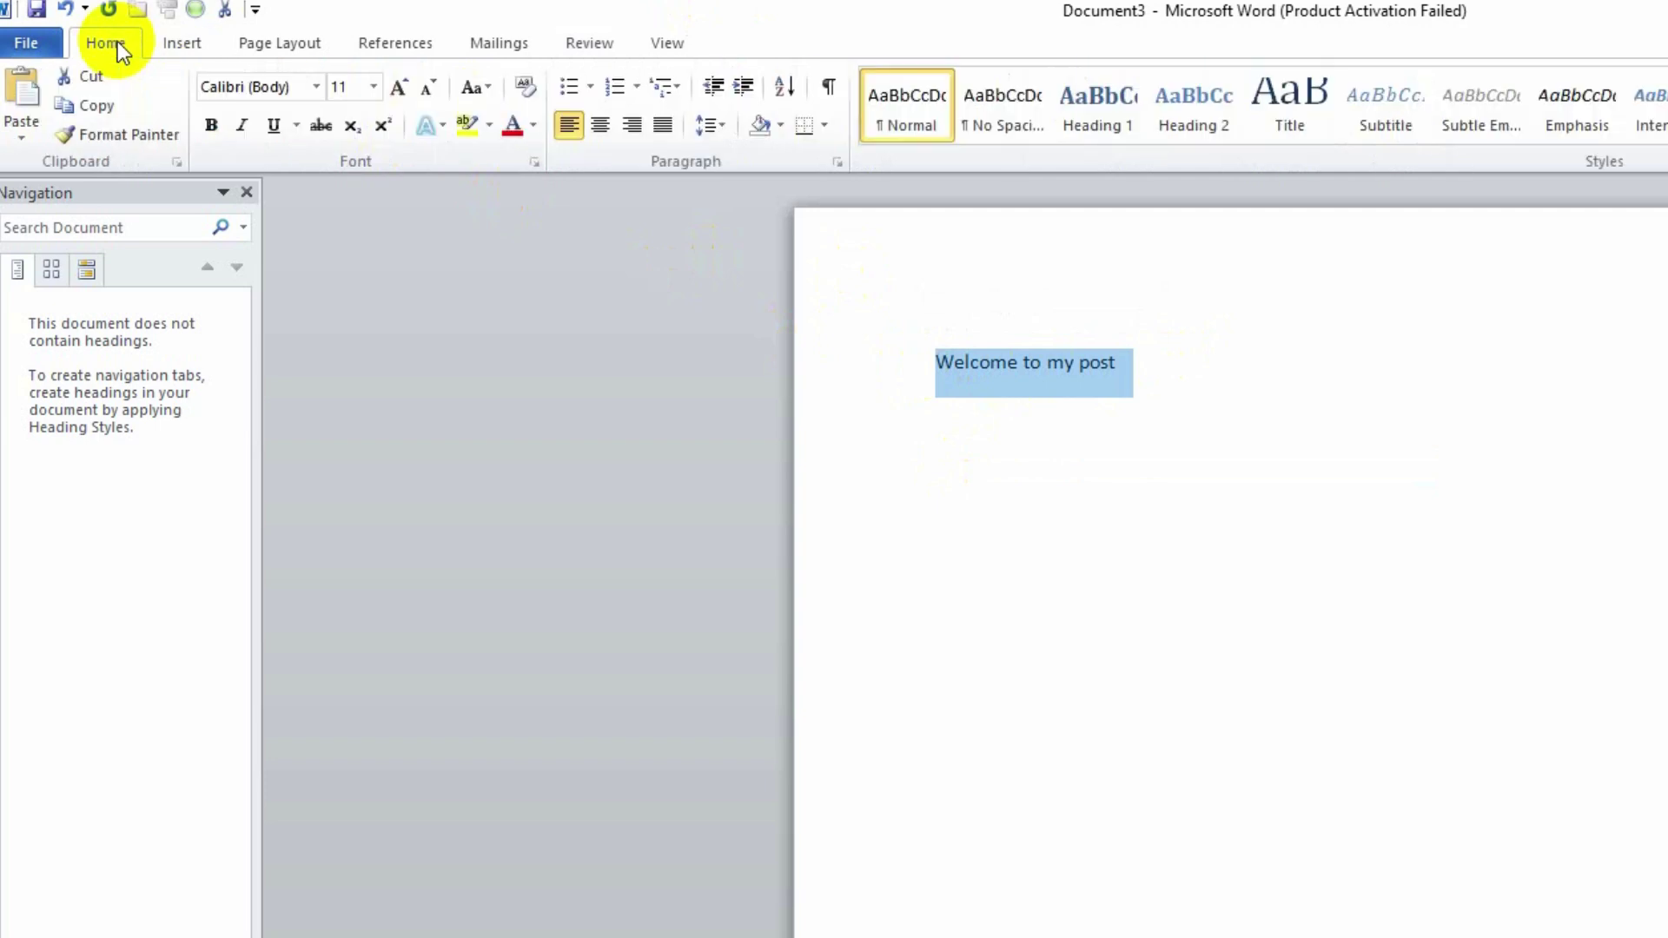
# Set the 'Welcome to my post' line to 18 pt Times New Roman
pyautogui.click(372, 86)
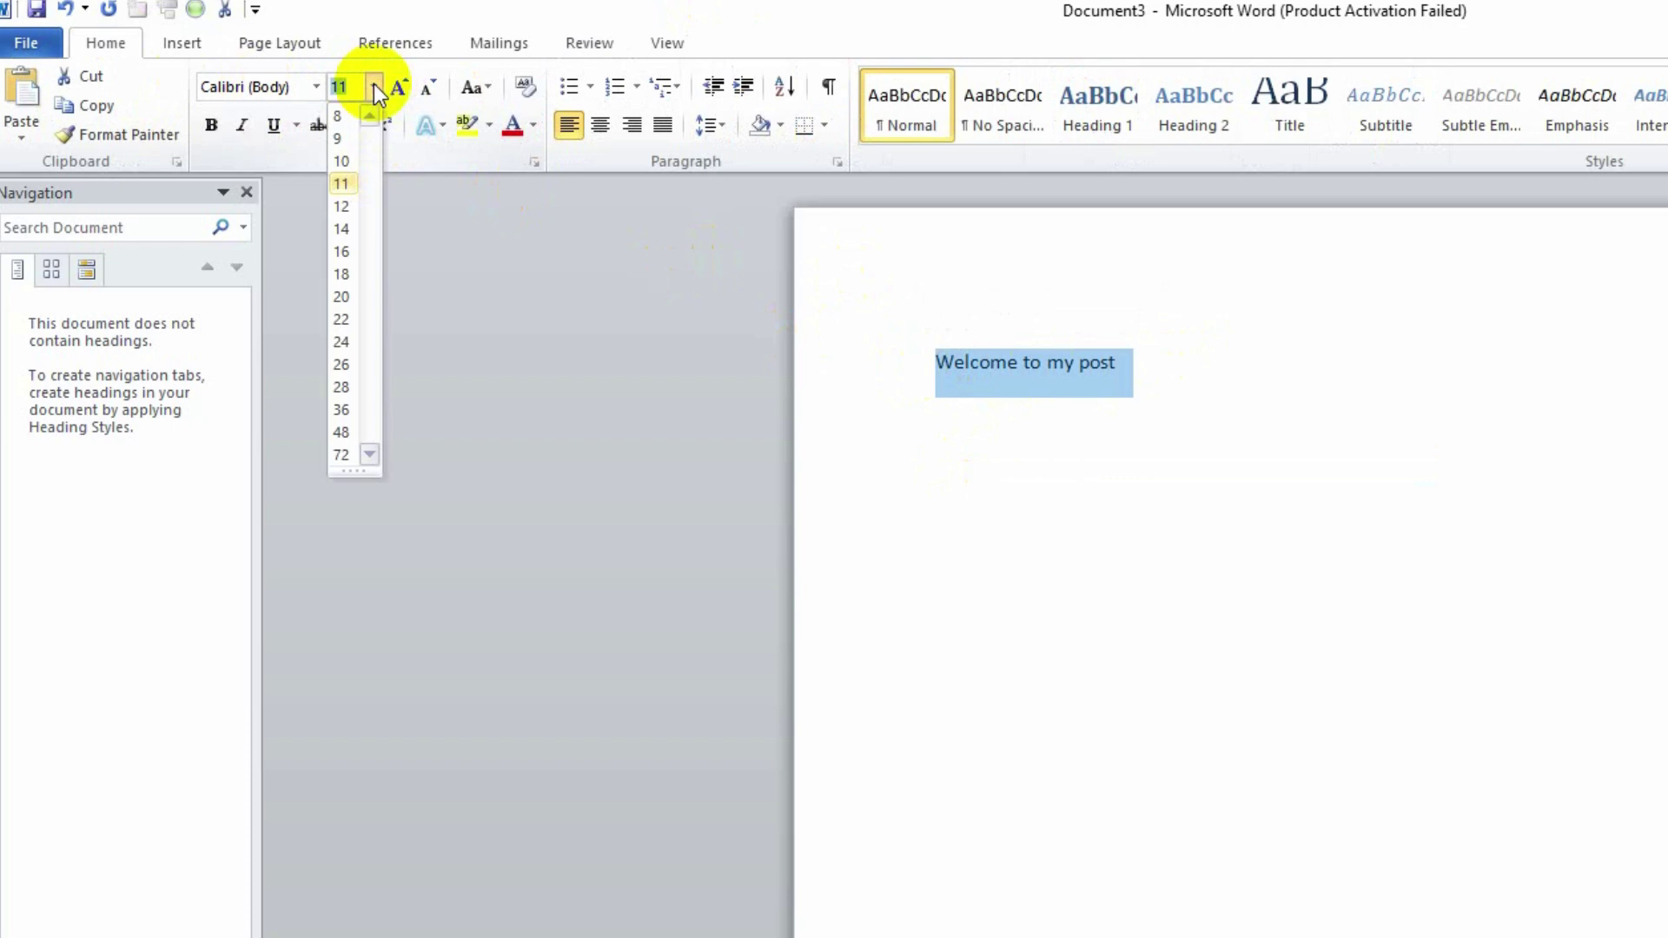
pyautogui.click(351, 276)
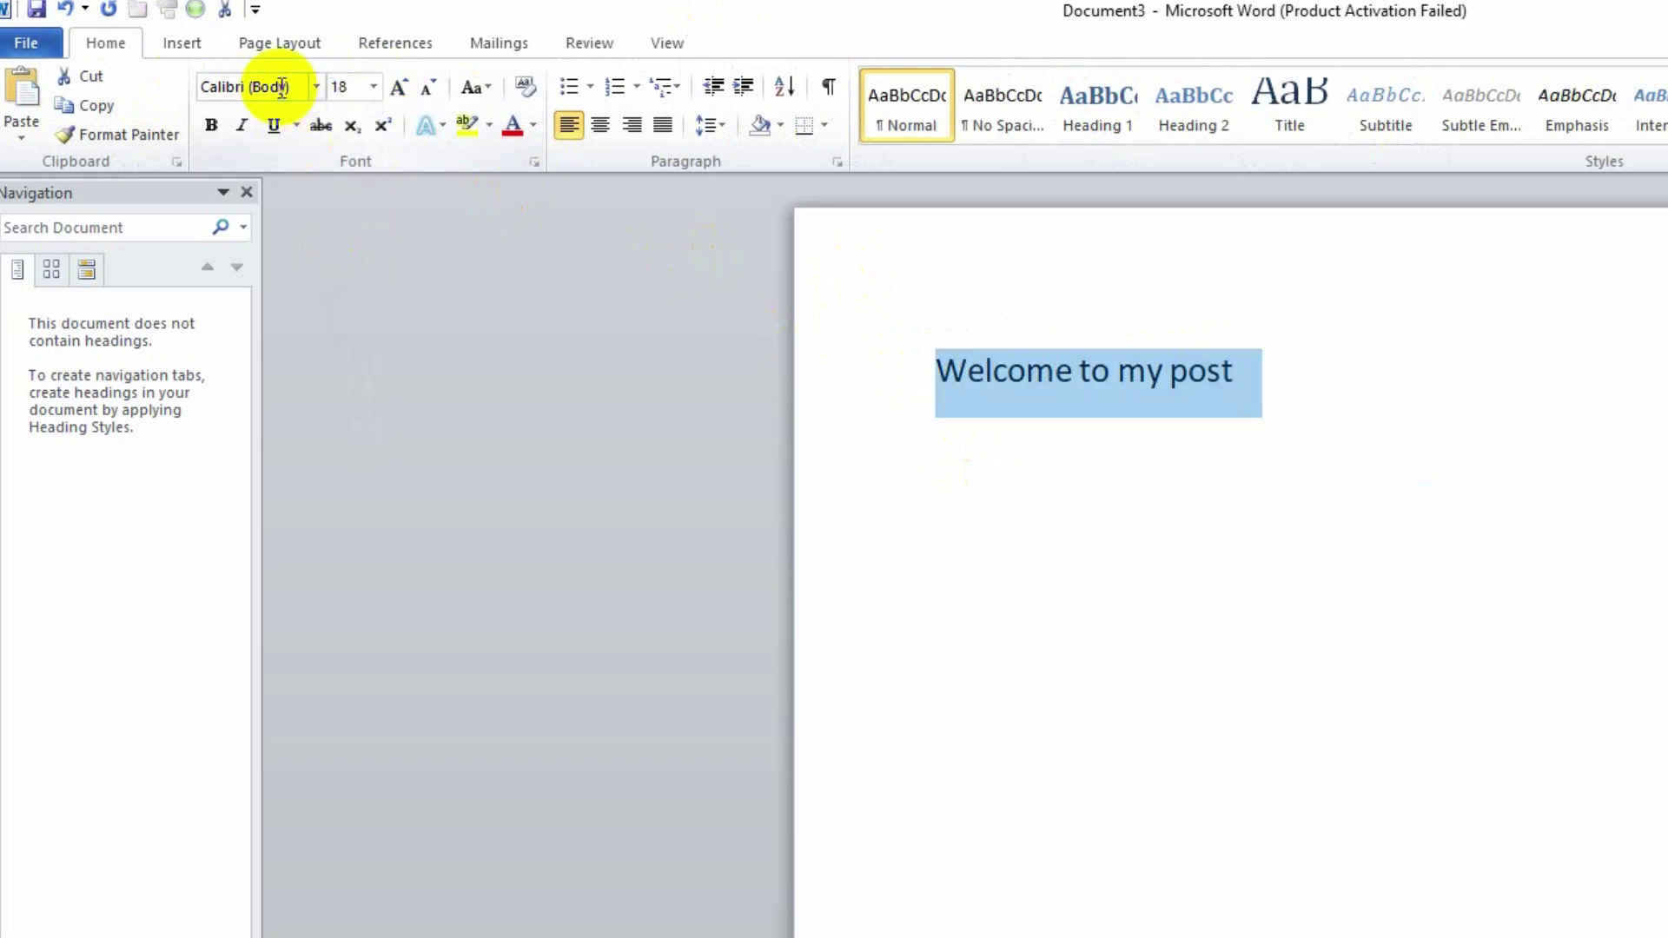
pyautogui.click(315, 87)
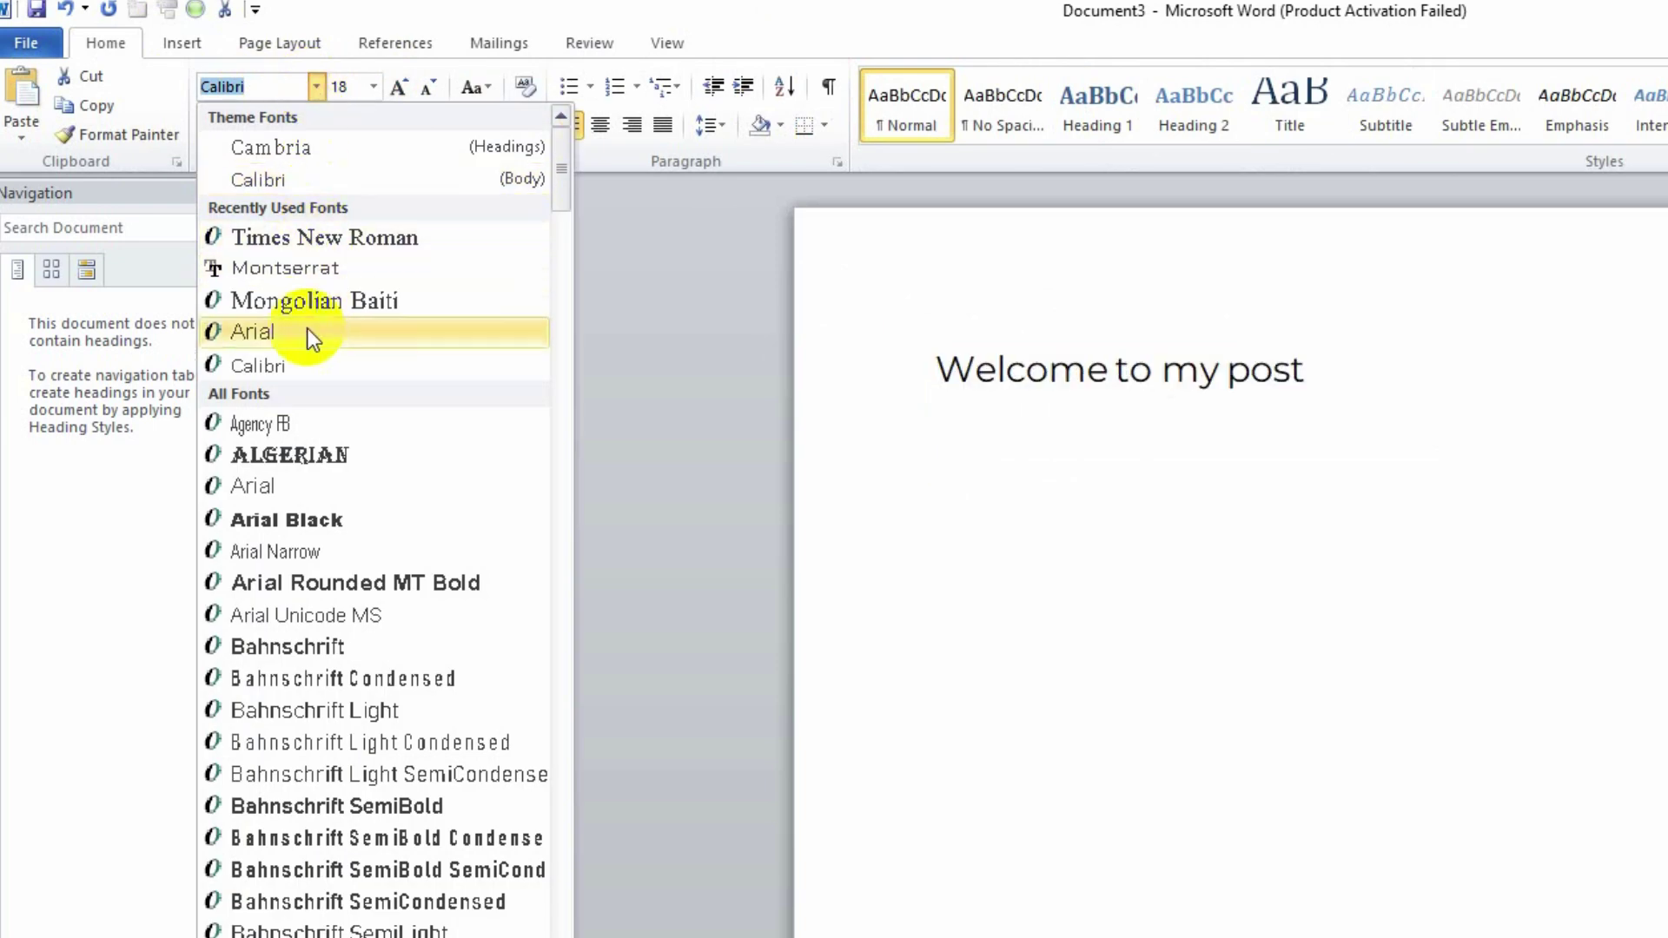
pyautogui.click(311, 238)
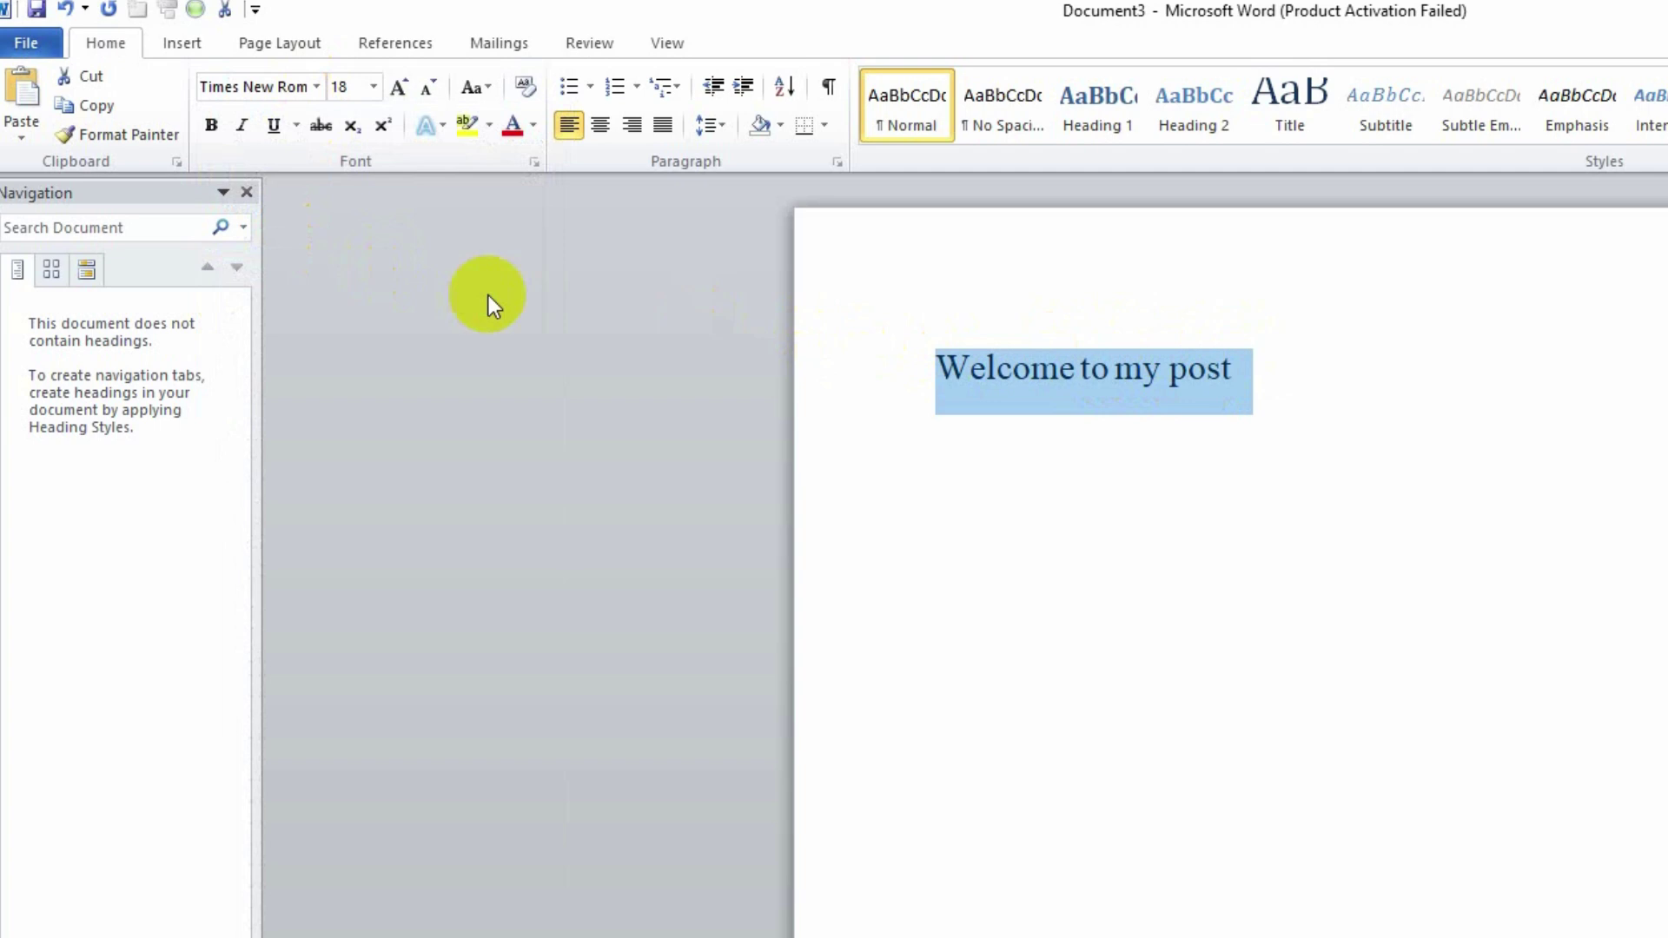
# Make the heading bold and underlined
pyautogui.click(1112, 369)
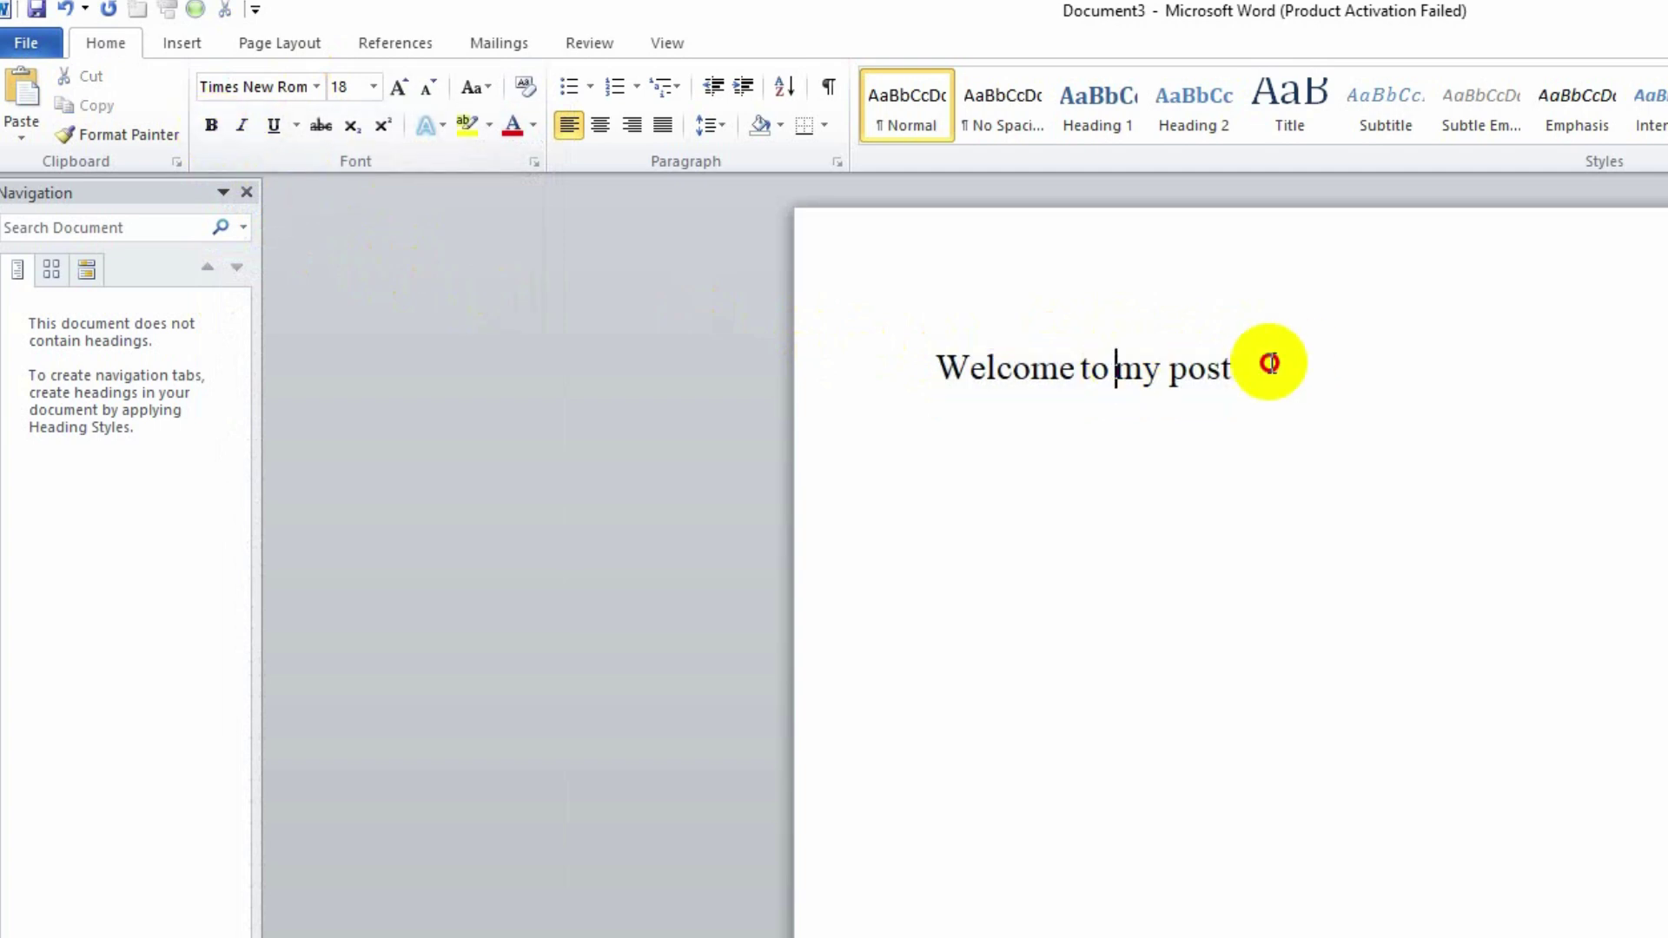
pyautogui.click(856, 373)
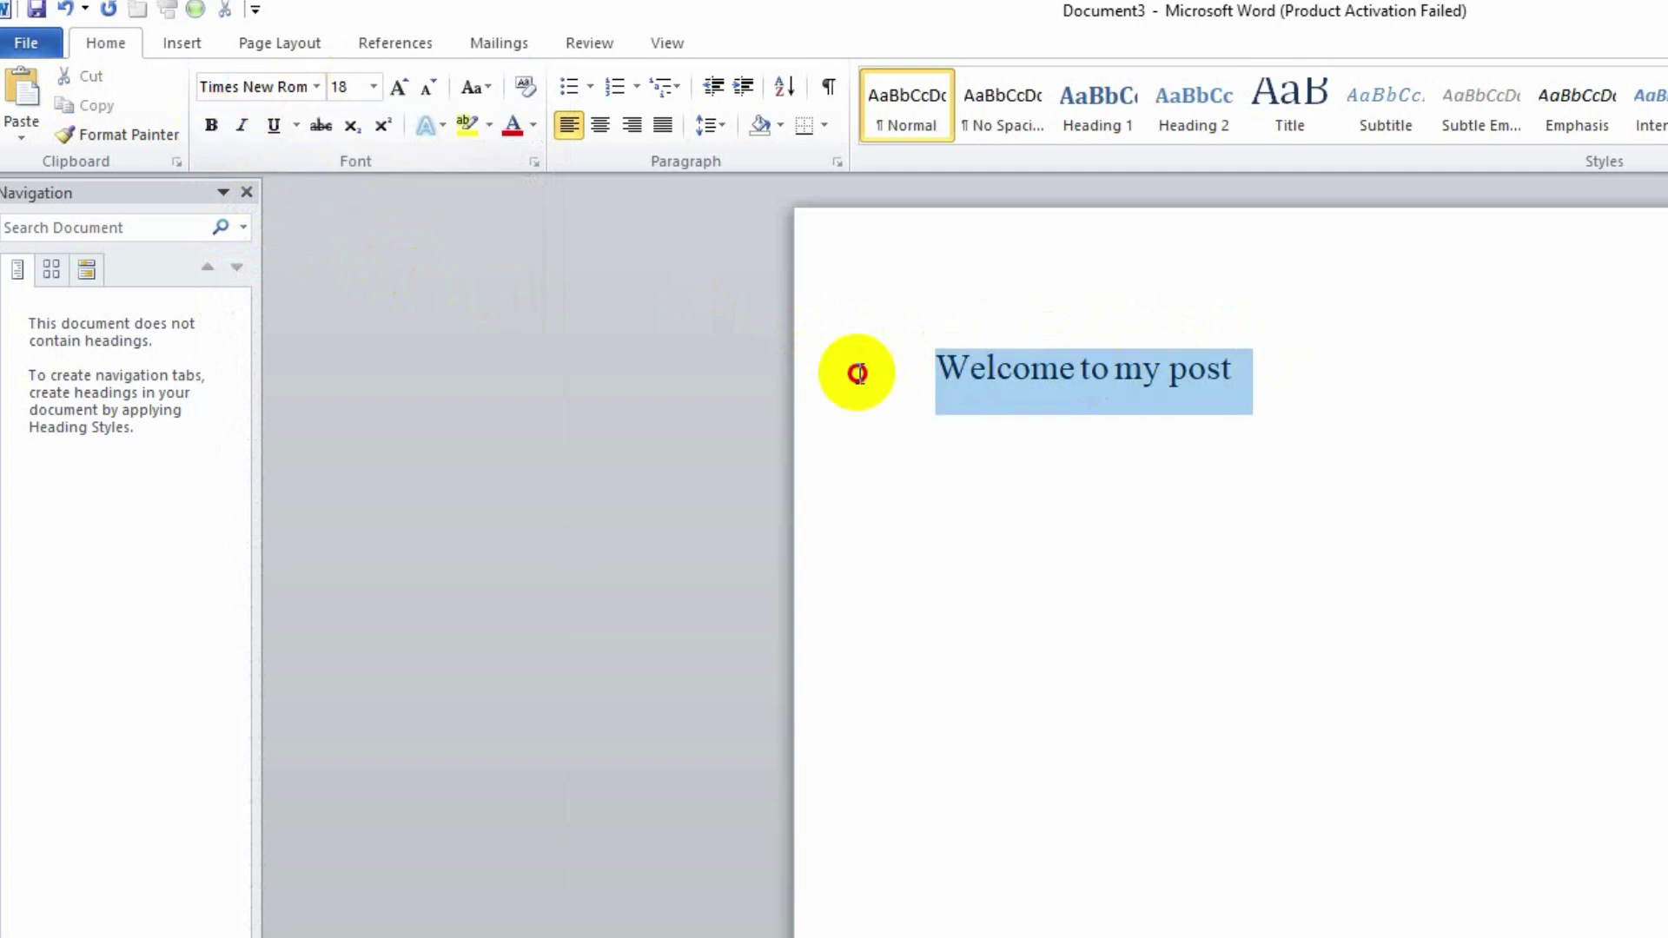
pyautogui.click(212, 127)
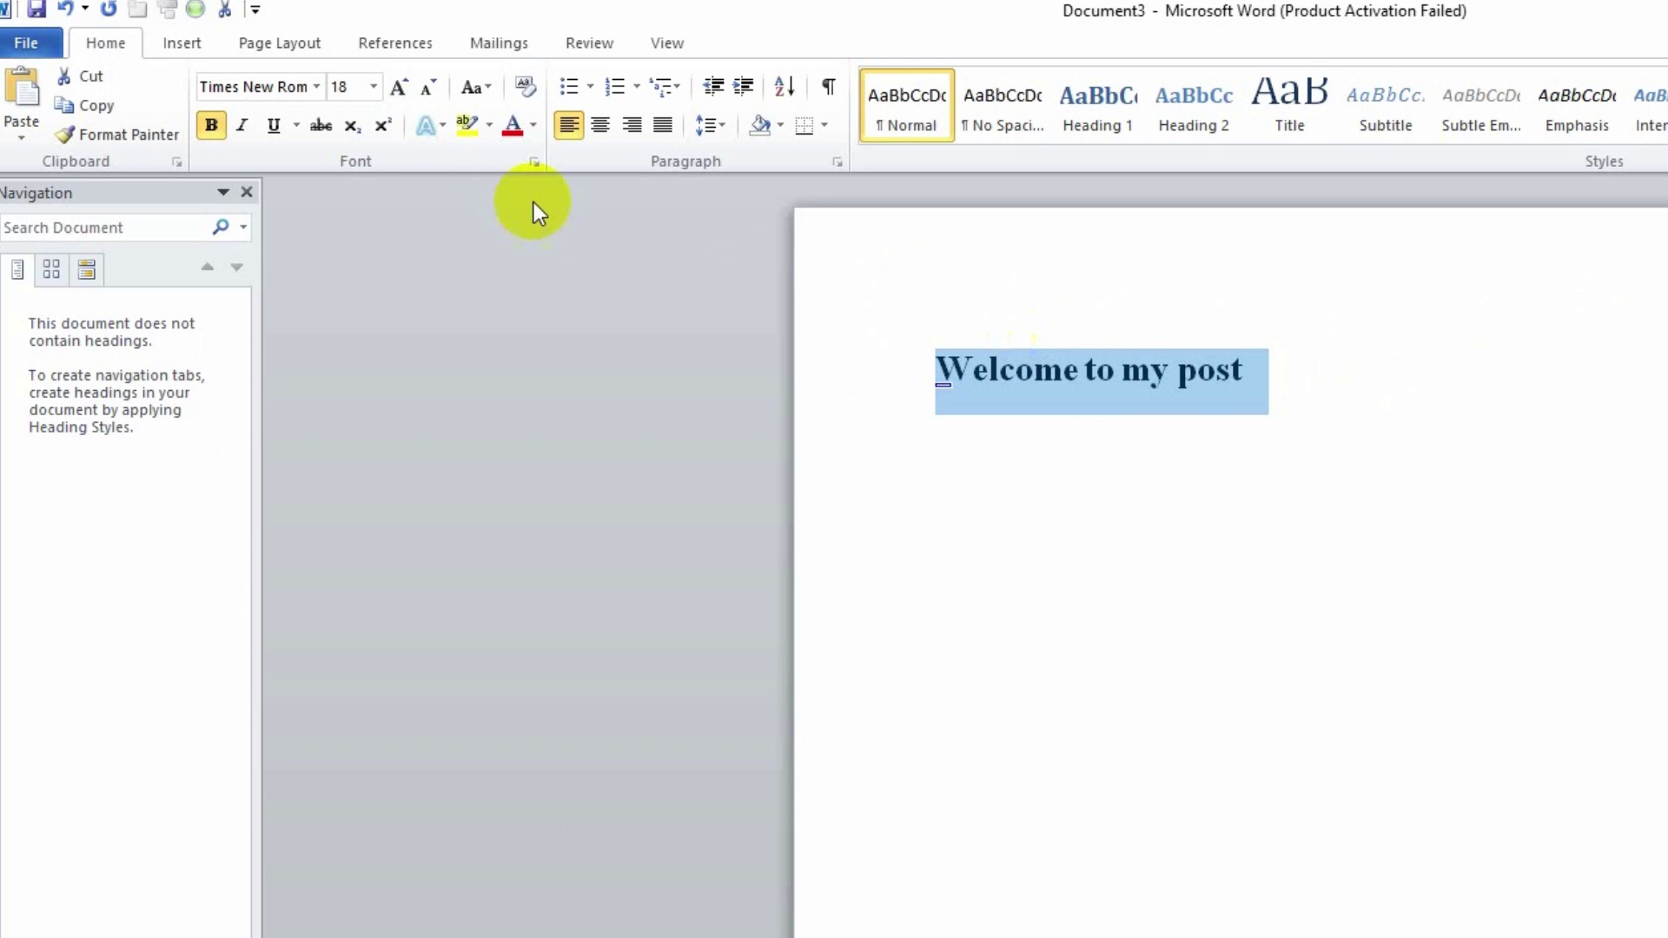
pyautogui.click(274, 130)
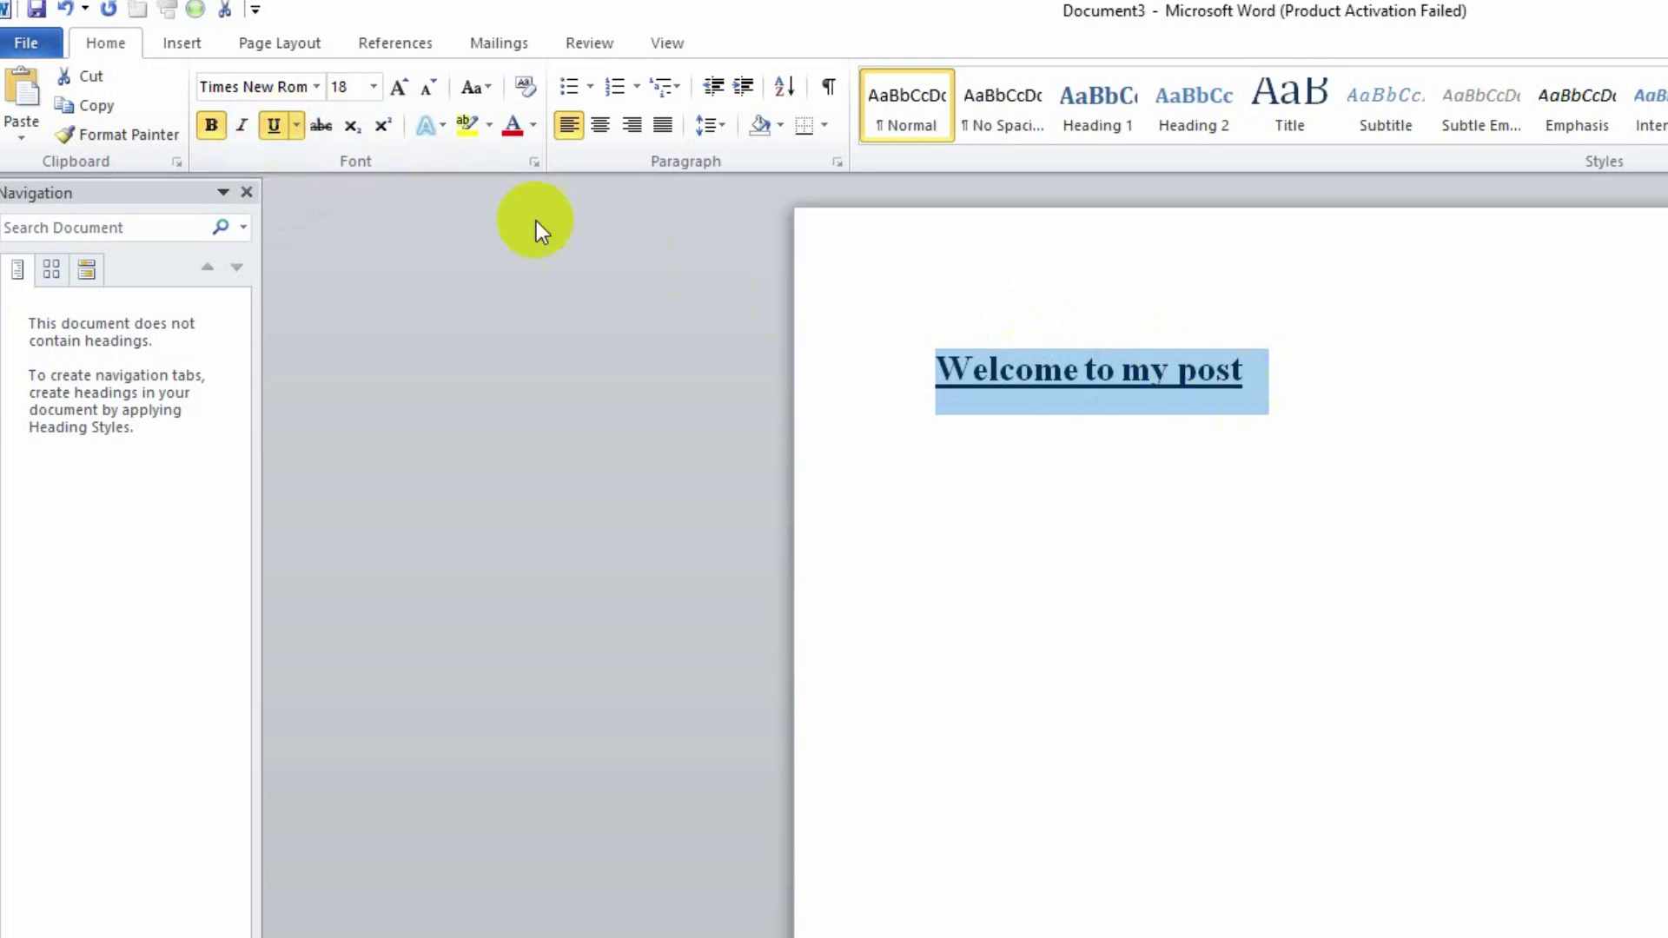
pyautogui.click(1462, 349)
pyautogui.moveTo(1268, 369); pyautogui.dragTo(937, 363)
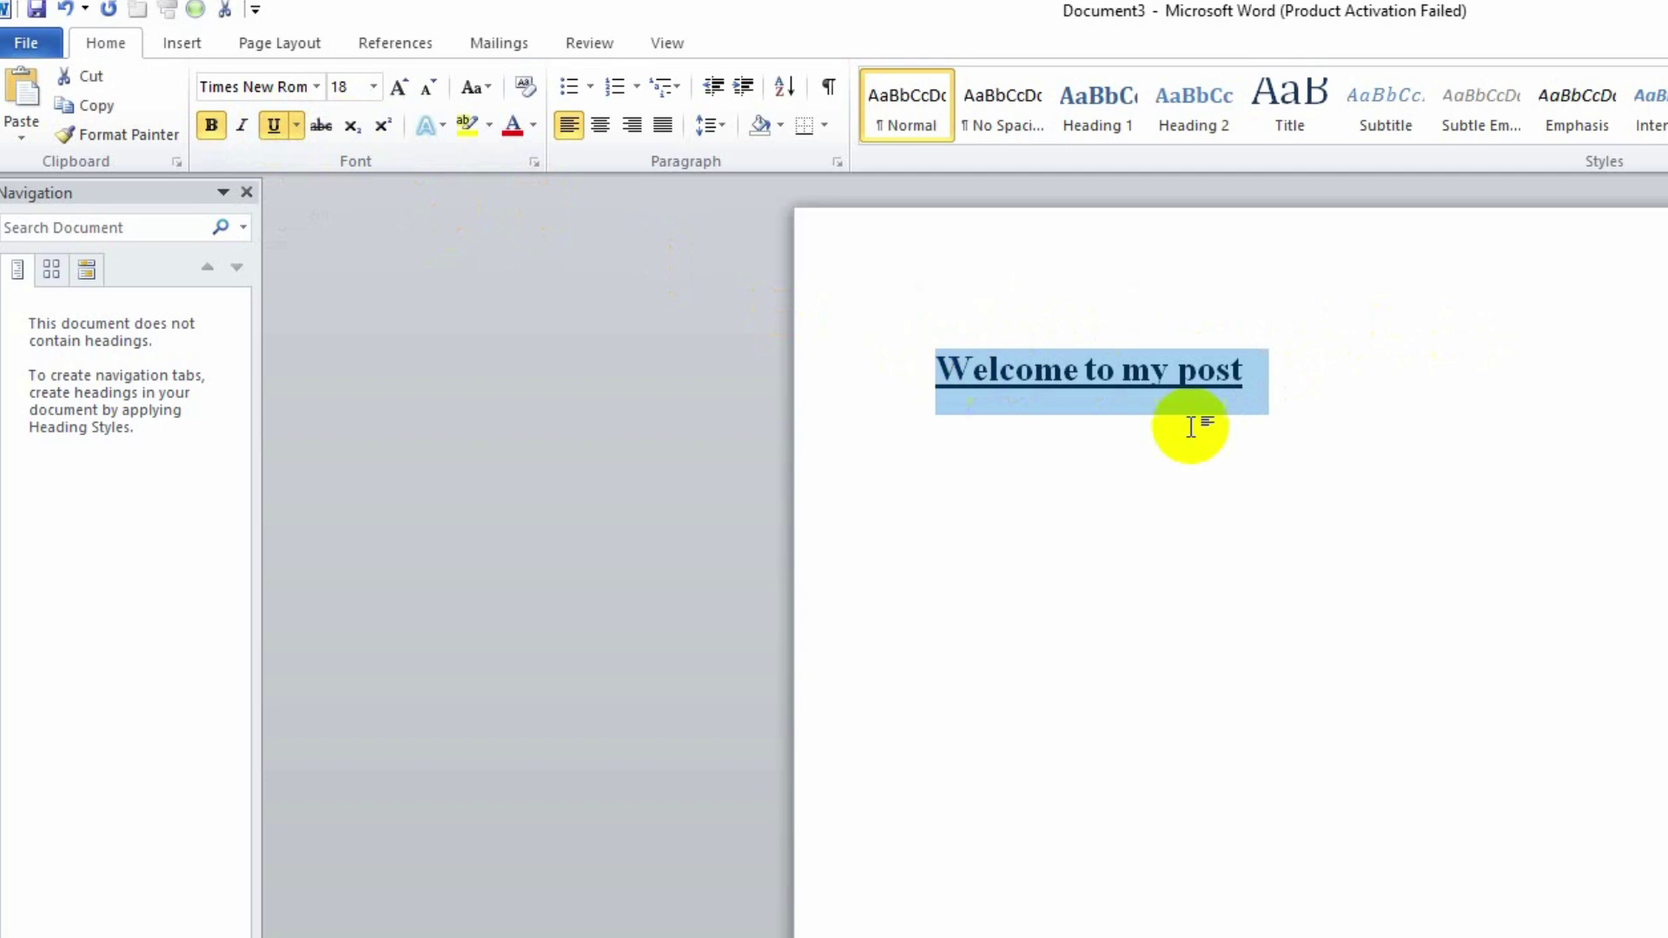
# Try italic, then leave the heading bold, upright and still underlined
pyautogui.click(243, 125)
pyautogui.hotkey('ctrl', 'b')
pyautogui.click(1495, 361)
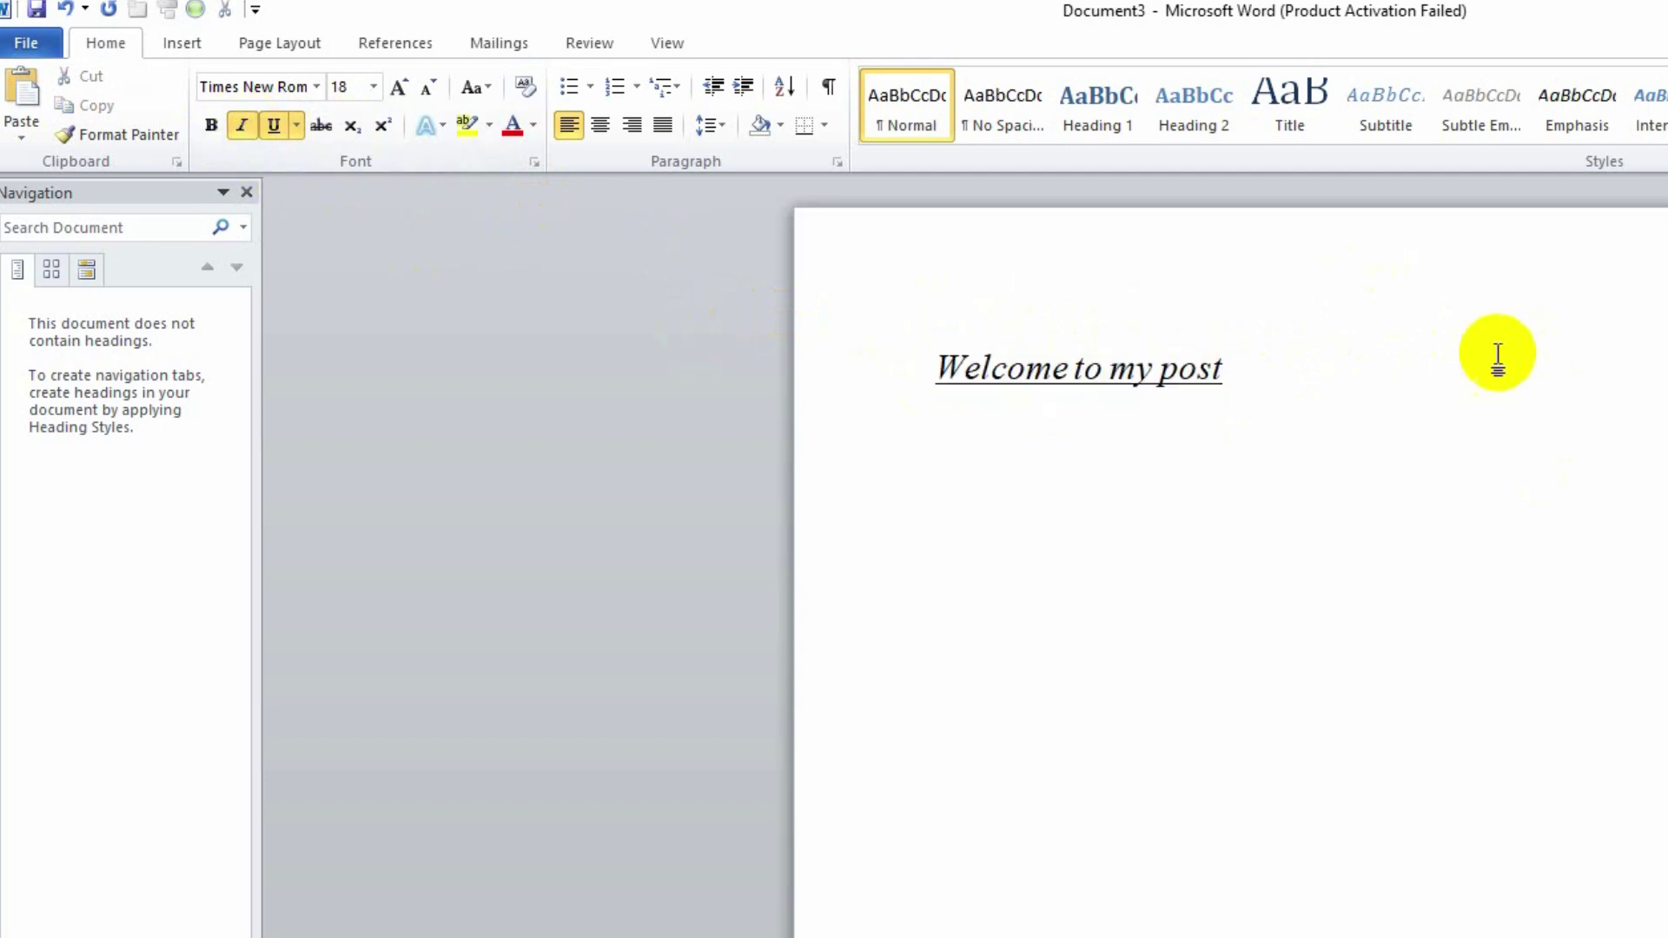
pyautogui.moveTo(1252, 369); pyautogui.dragTo(937, 365)
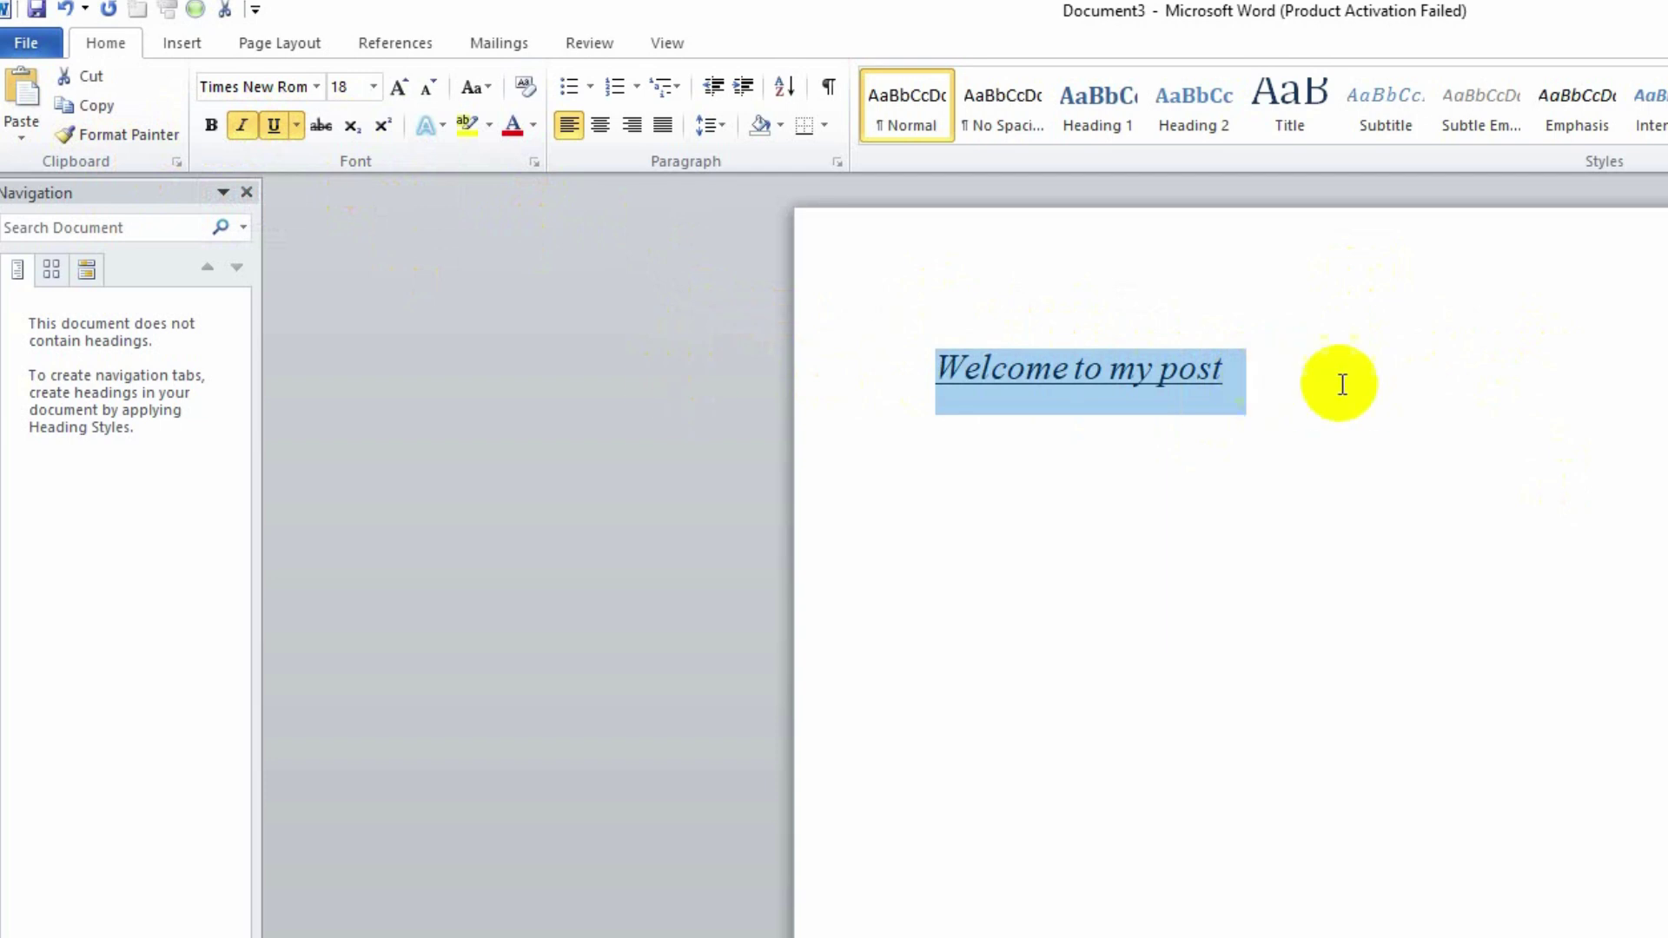
pyautogui.click(242, 128)
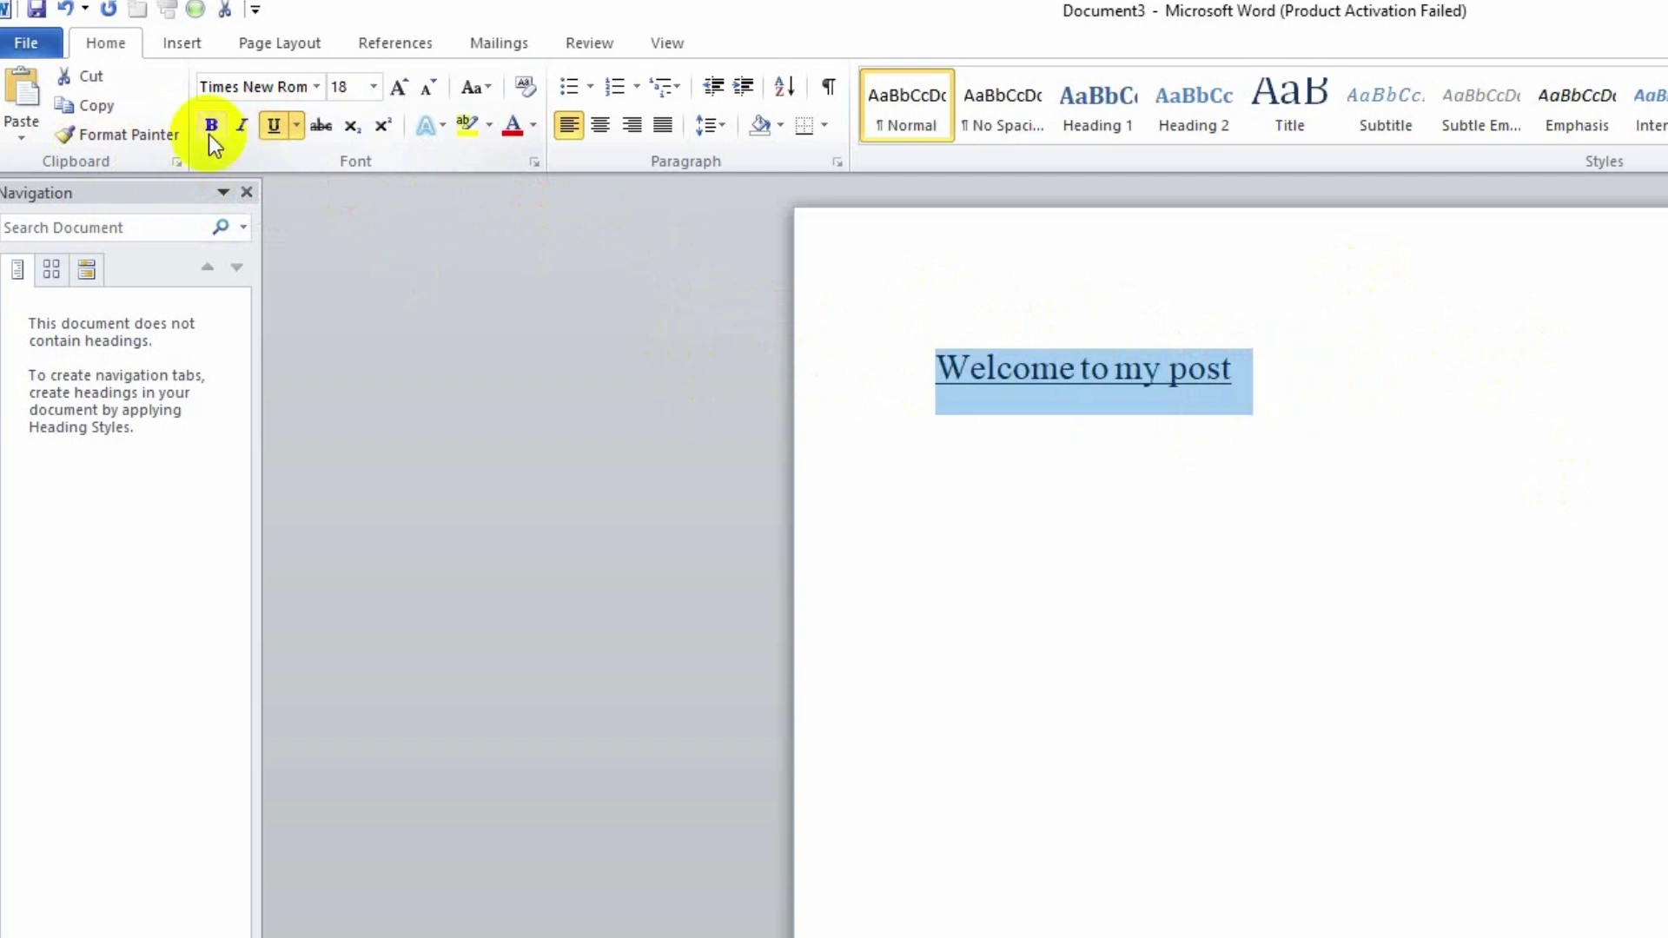
pyautogui.click(210, 129)
pyautogui.click(1323, 396)
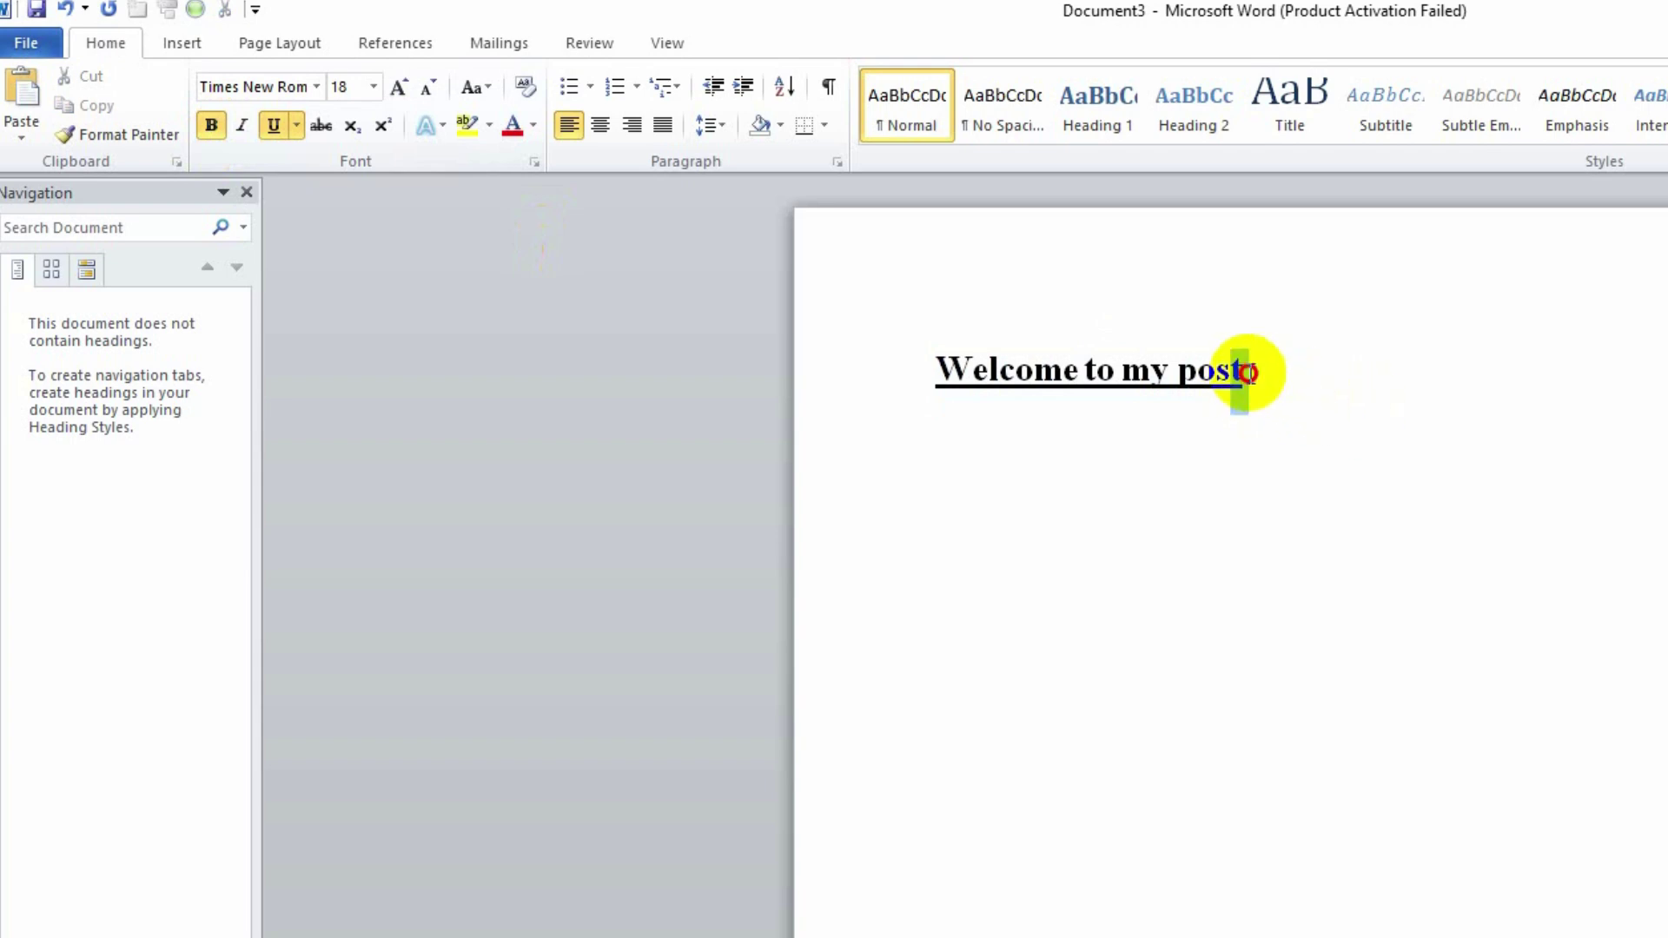
pyautogui.moveTo(1243, 370); pyautogui.dragTo(956, 372)
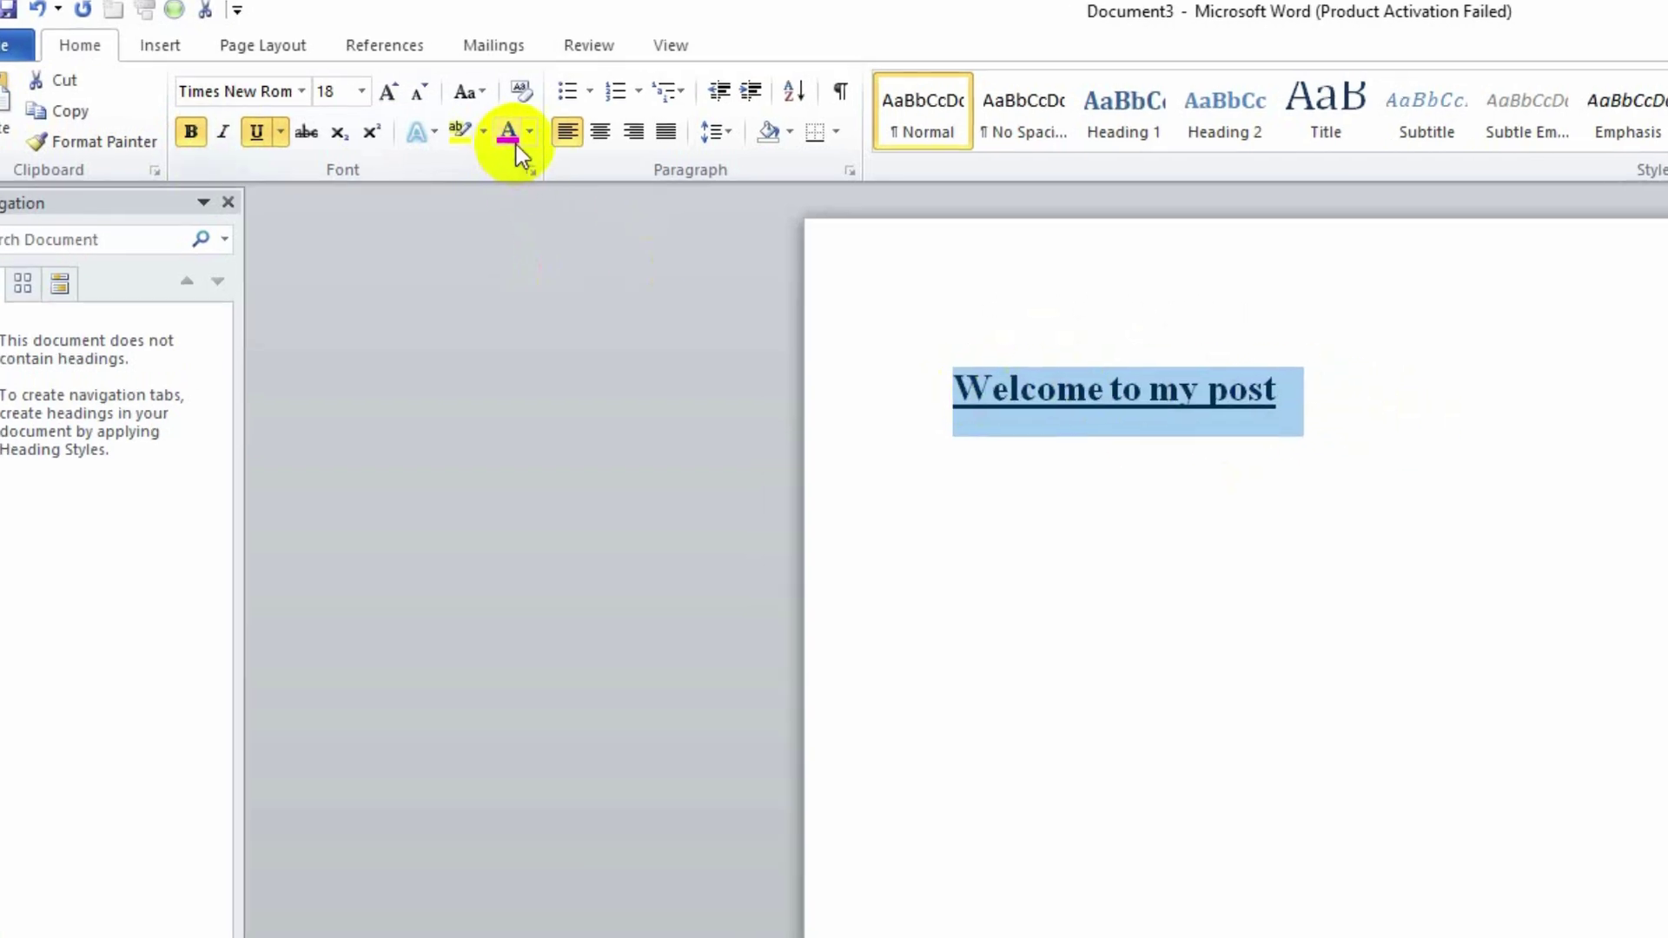
# Colour the heading orange after first trying teal-green
pyautogui.click(532, 124)
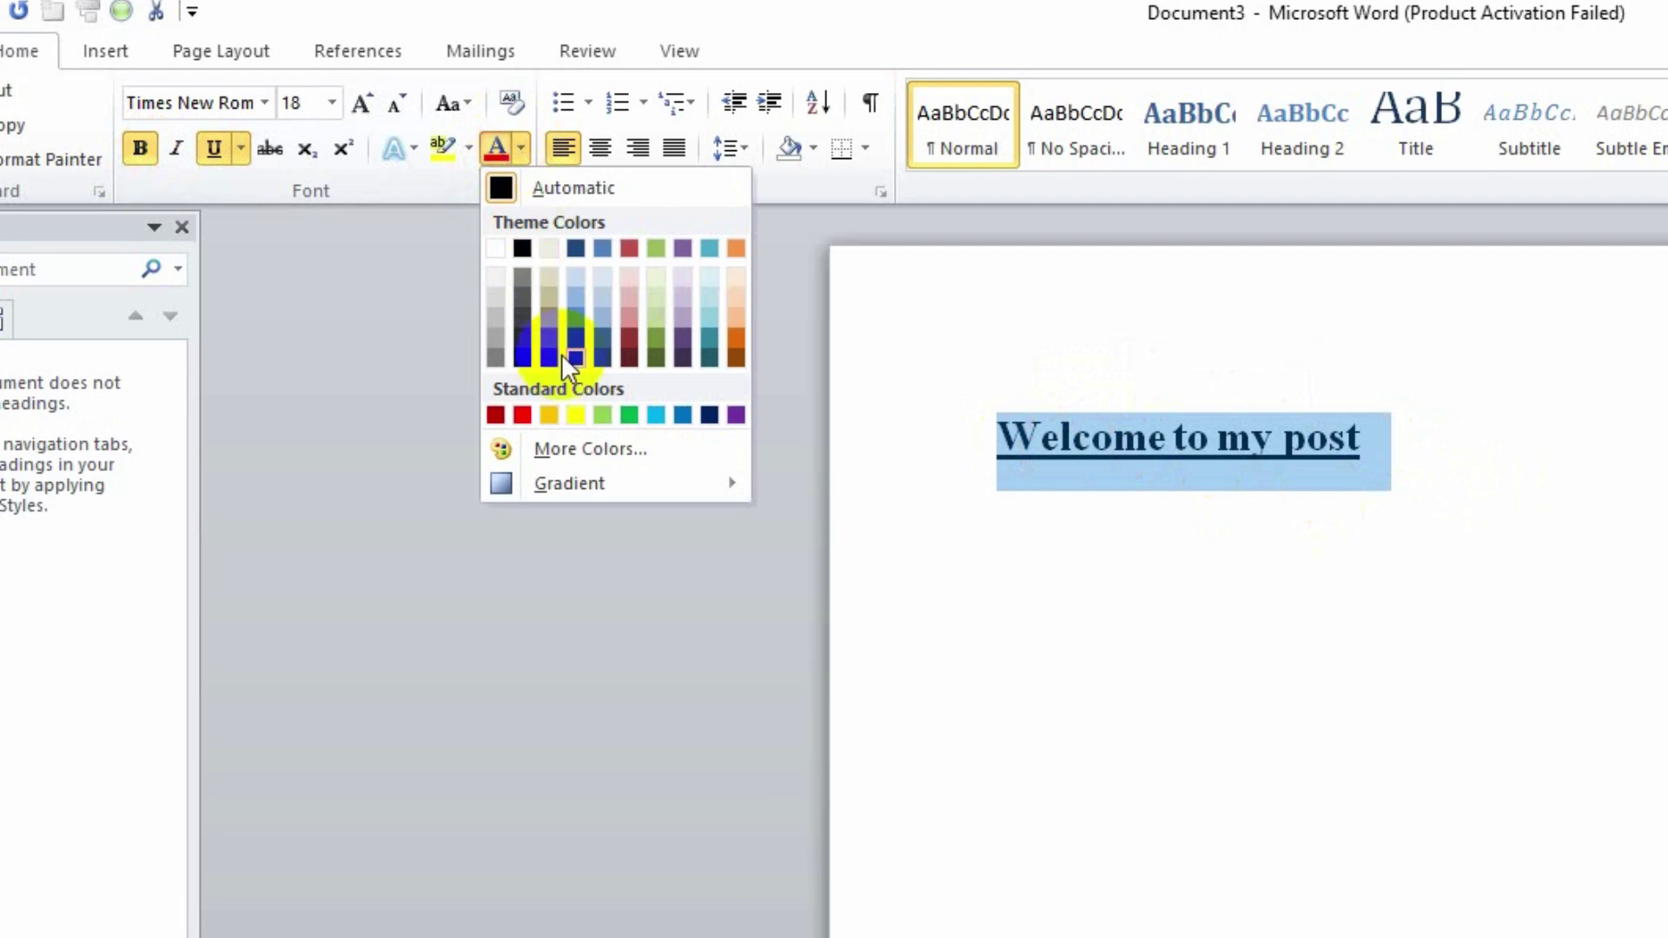
pyautogui.click(629, 414)
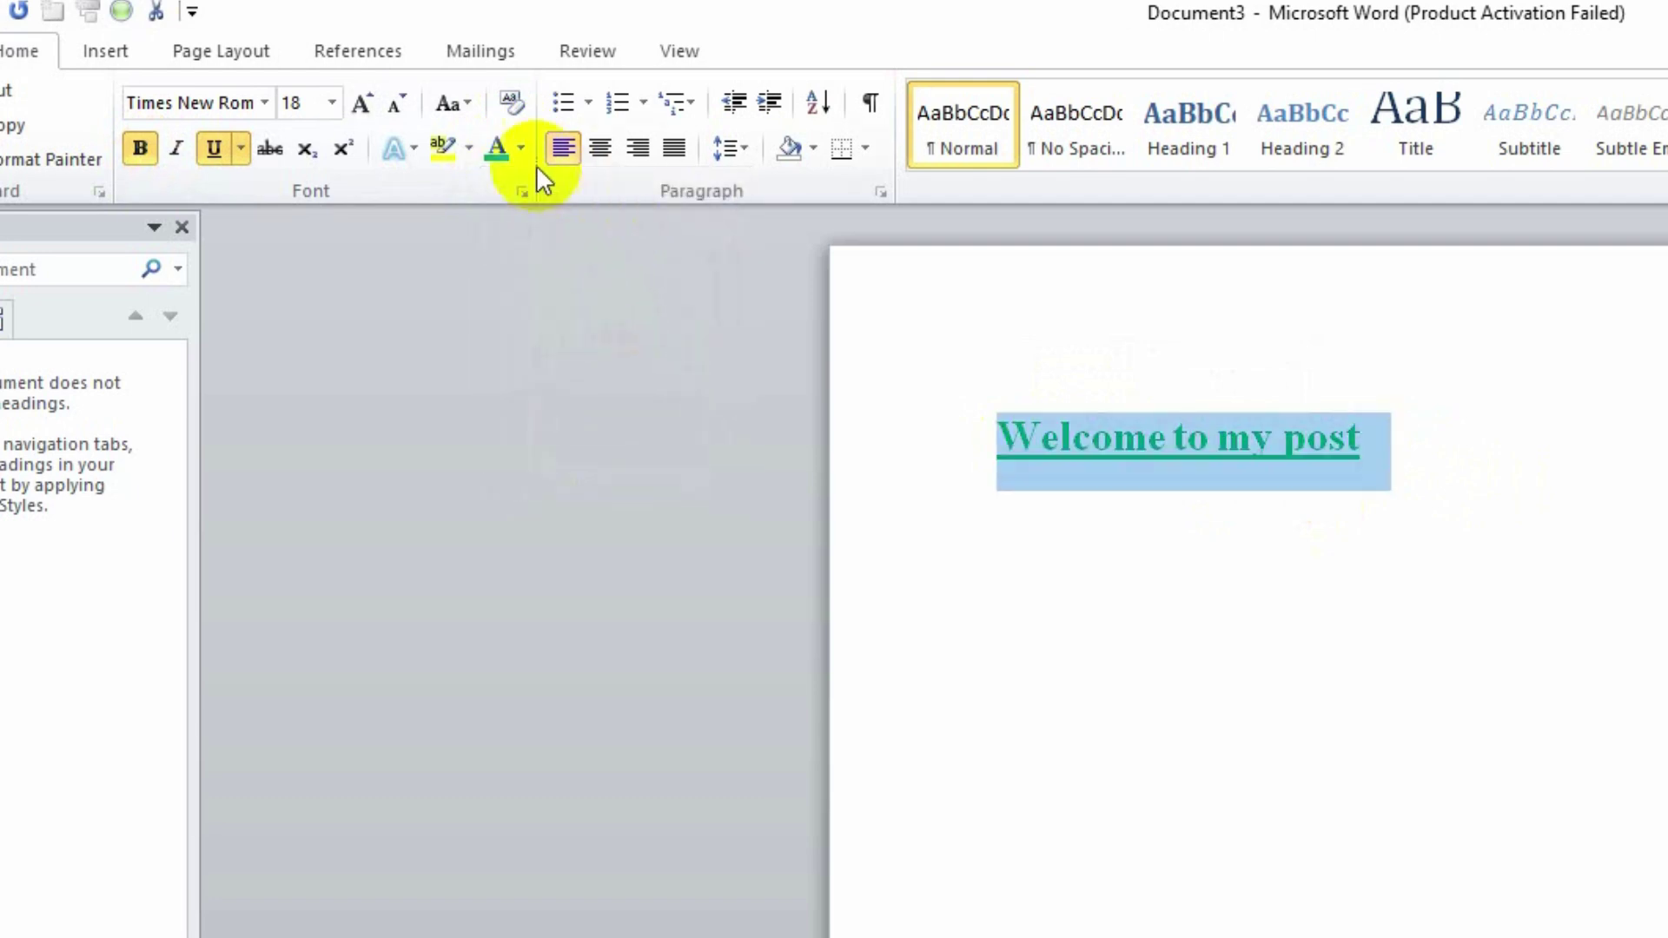
pyautogui.click(519, 150)
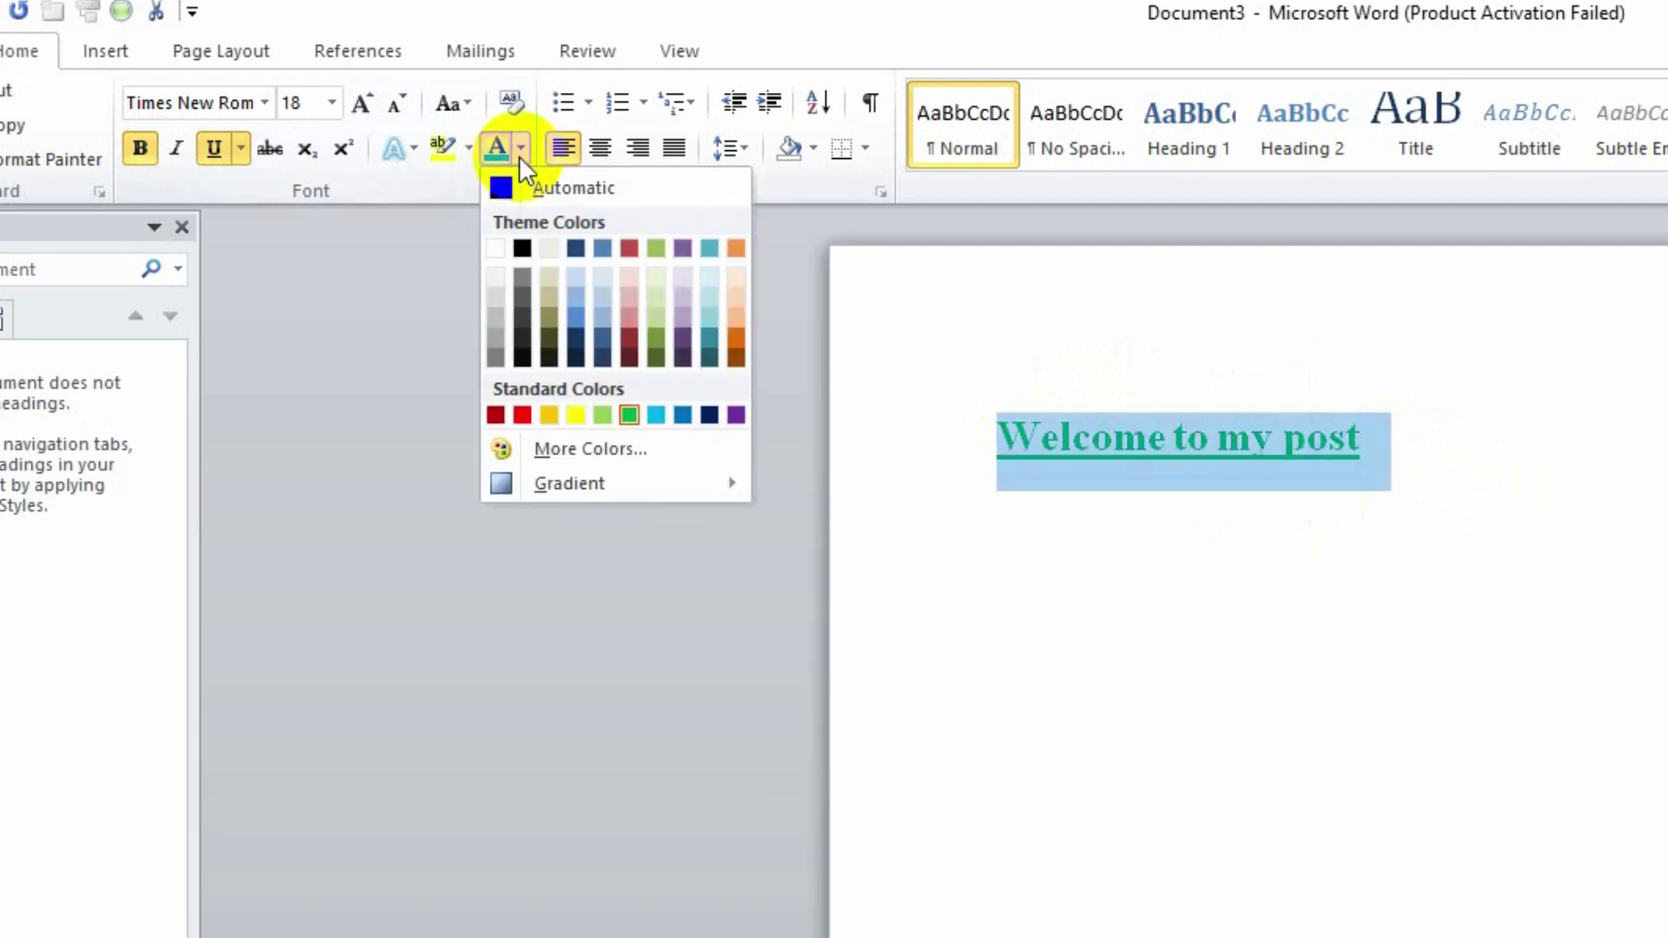
pyautogui.click(734, 248)
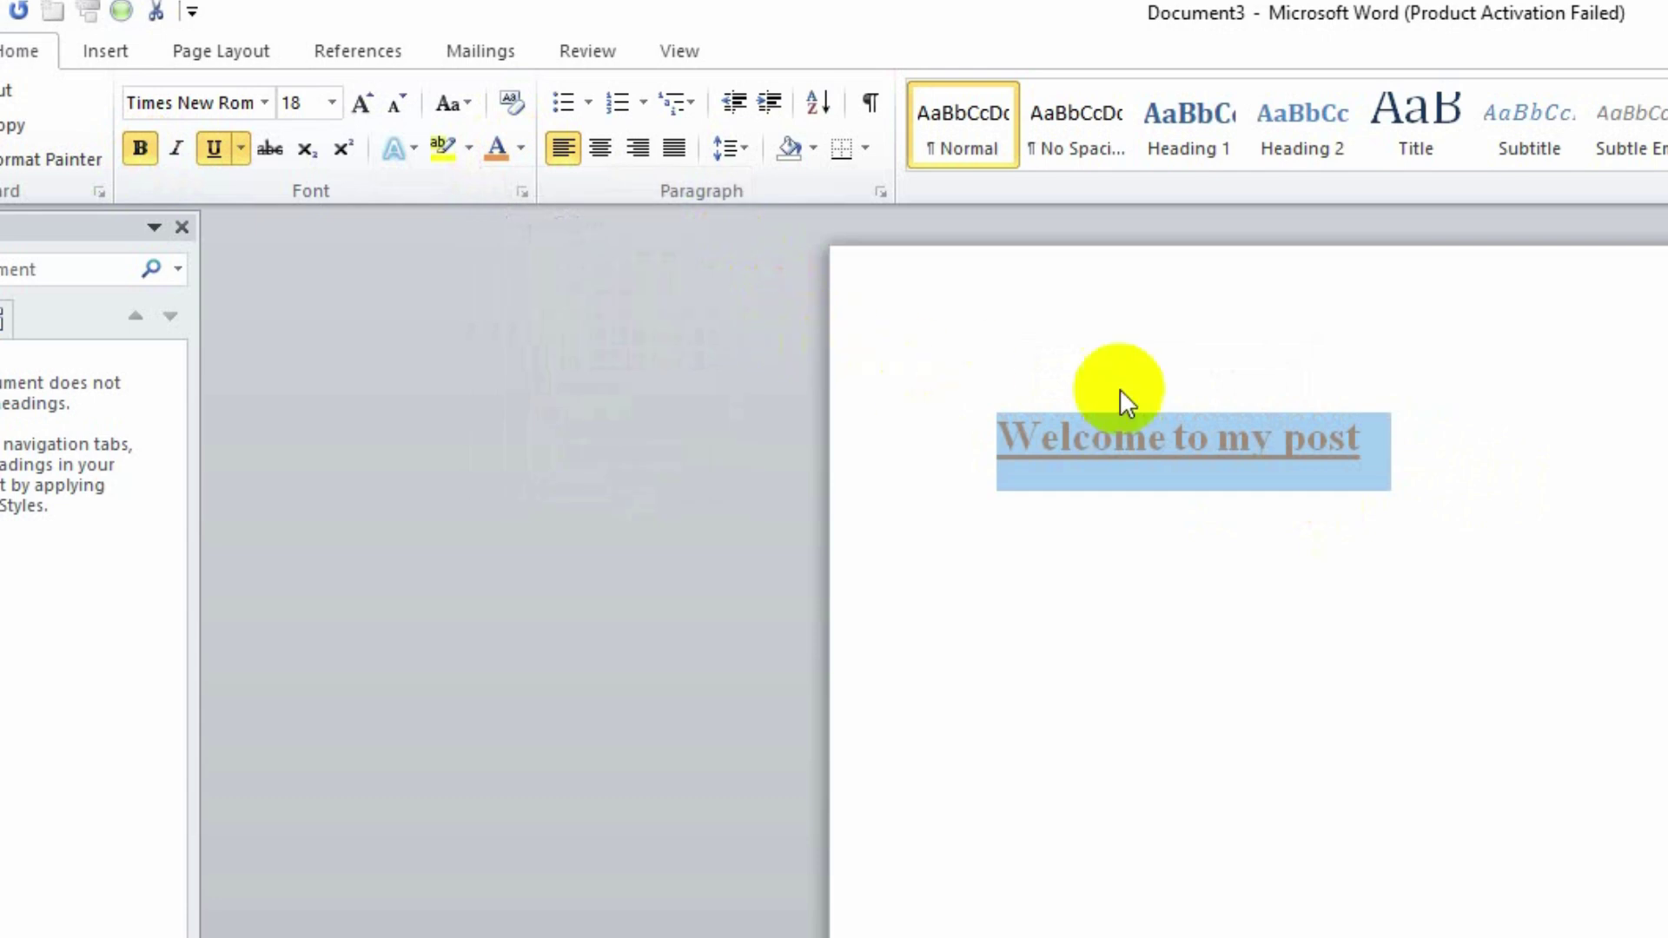
pyautogui.click(1175, 439)
pyautogui.moveTo(1363, 435); pyautogui.dragTo(961, 435)
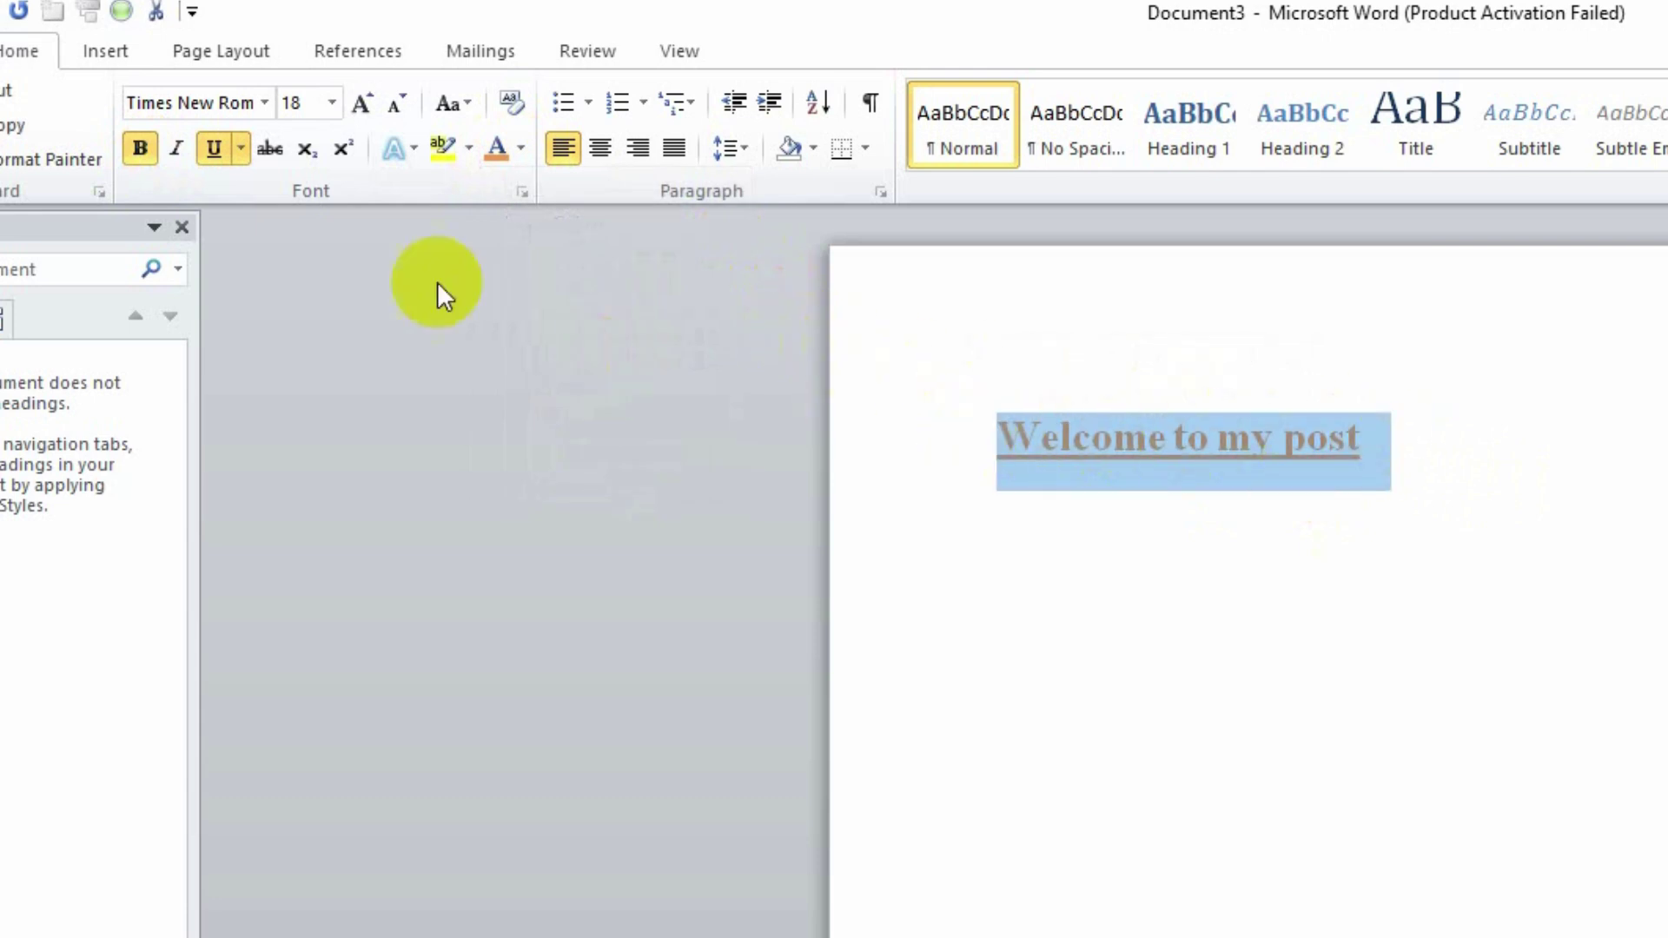
# Remove the underline from the heading, keeping it bold
pyautogui.click(210, 150)
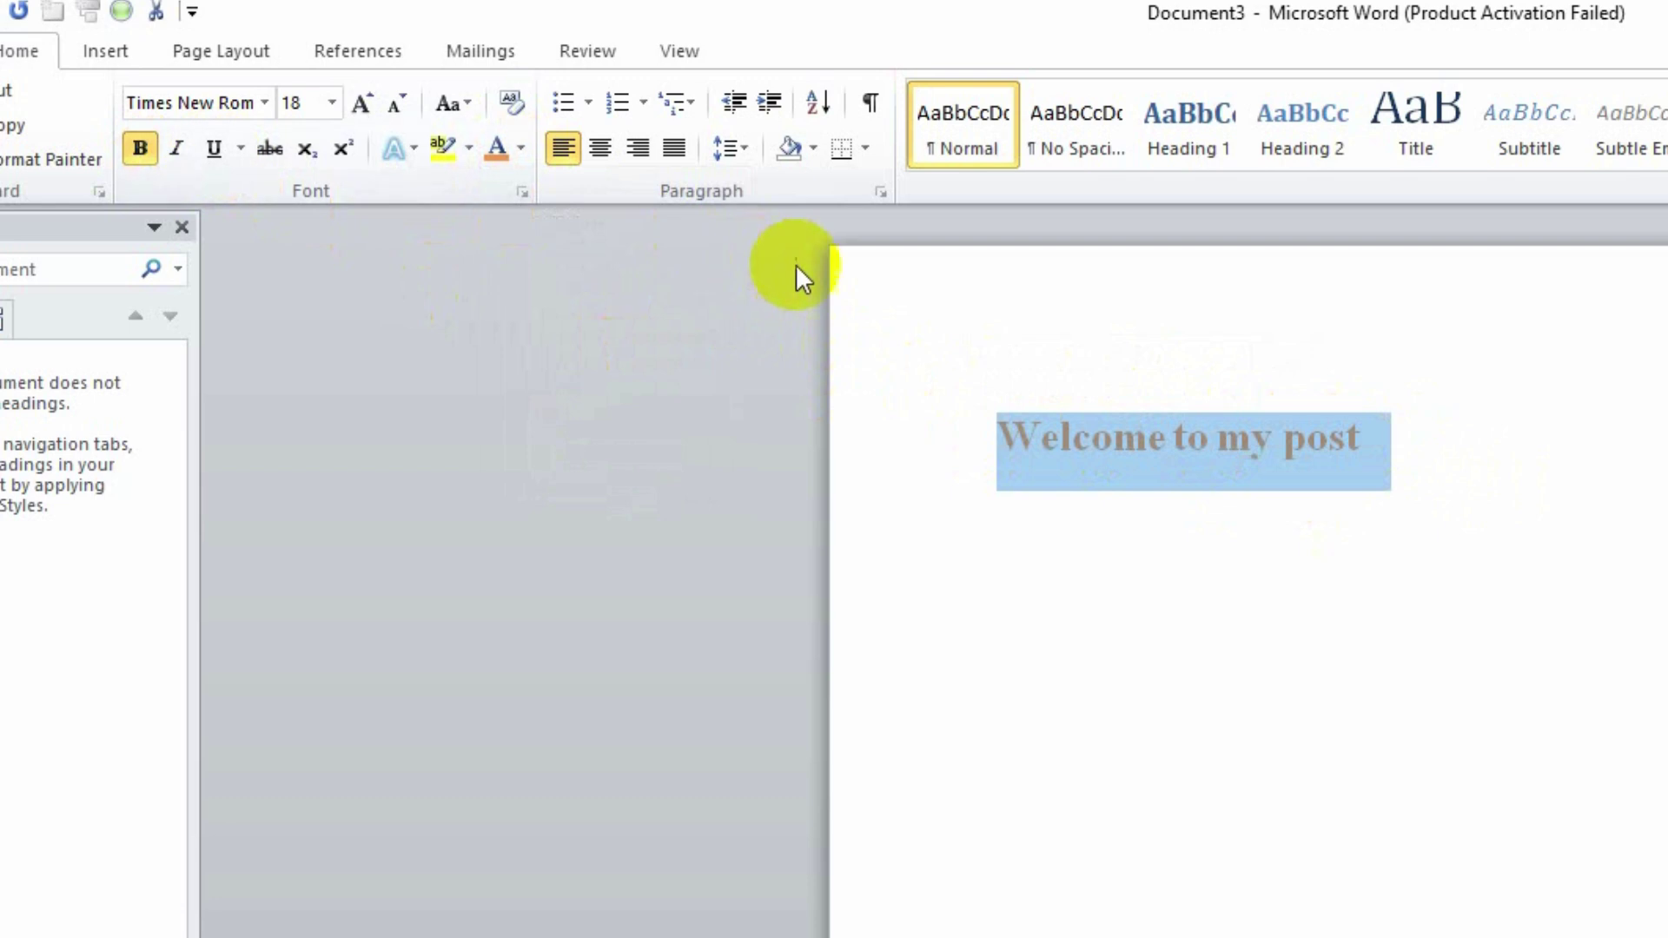
pyautogui.click(1115, 309)
pyautogui.moveTo(1388, 424); pyautogui.dragTo(987, 431)
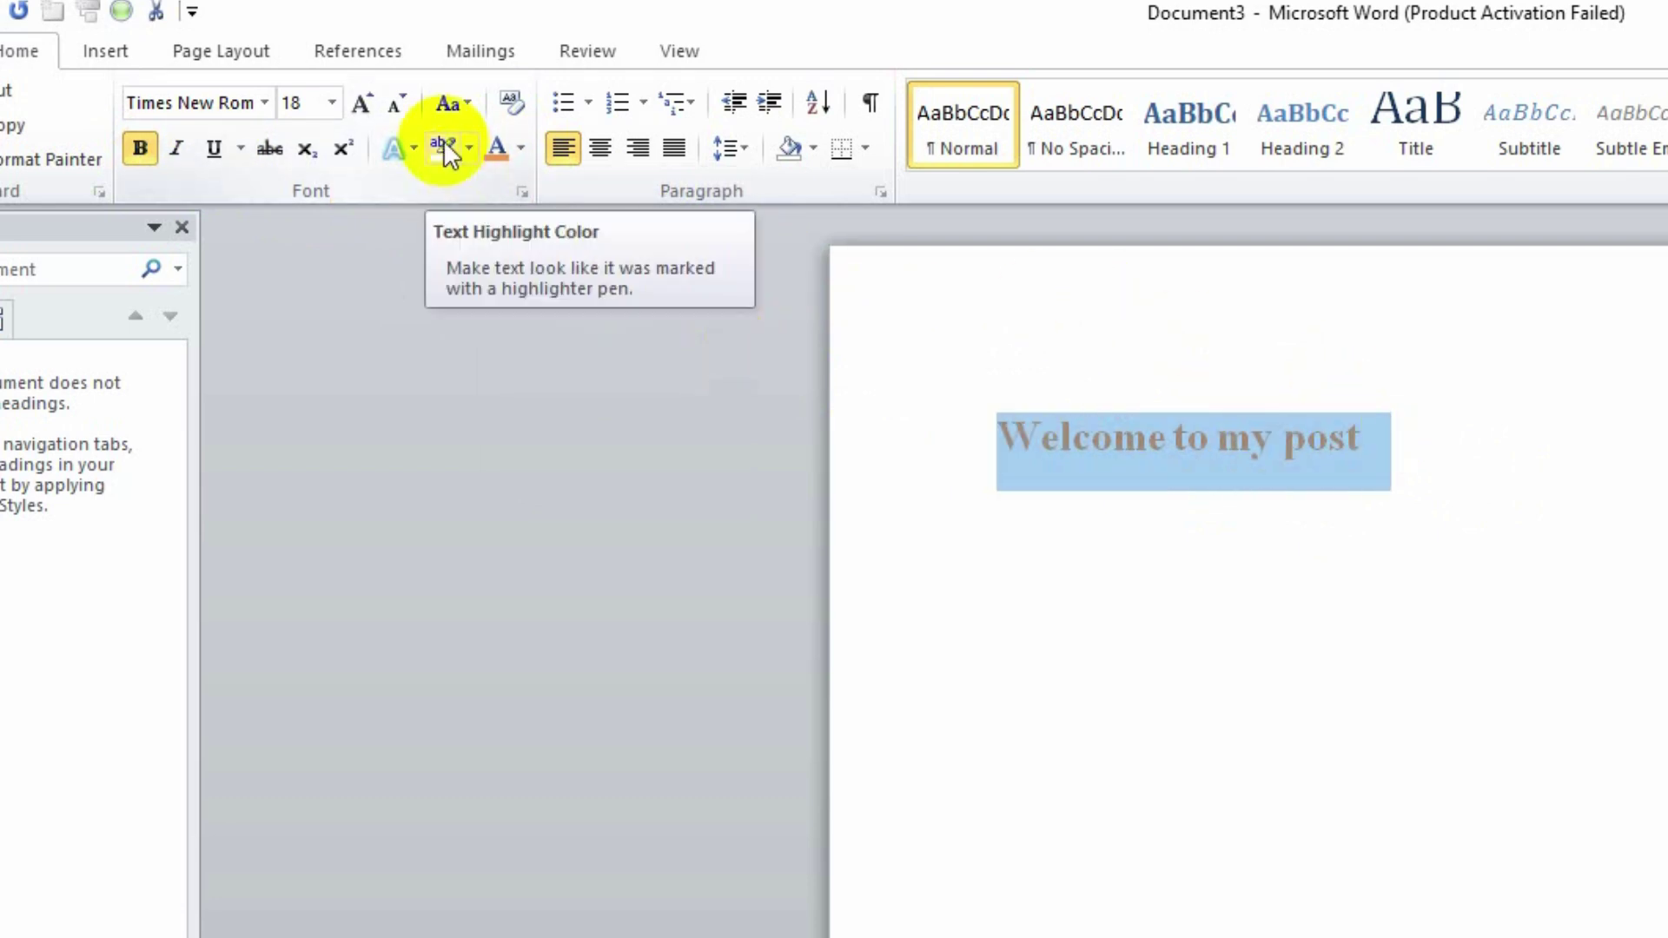
pyautogui.click(472, 146)
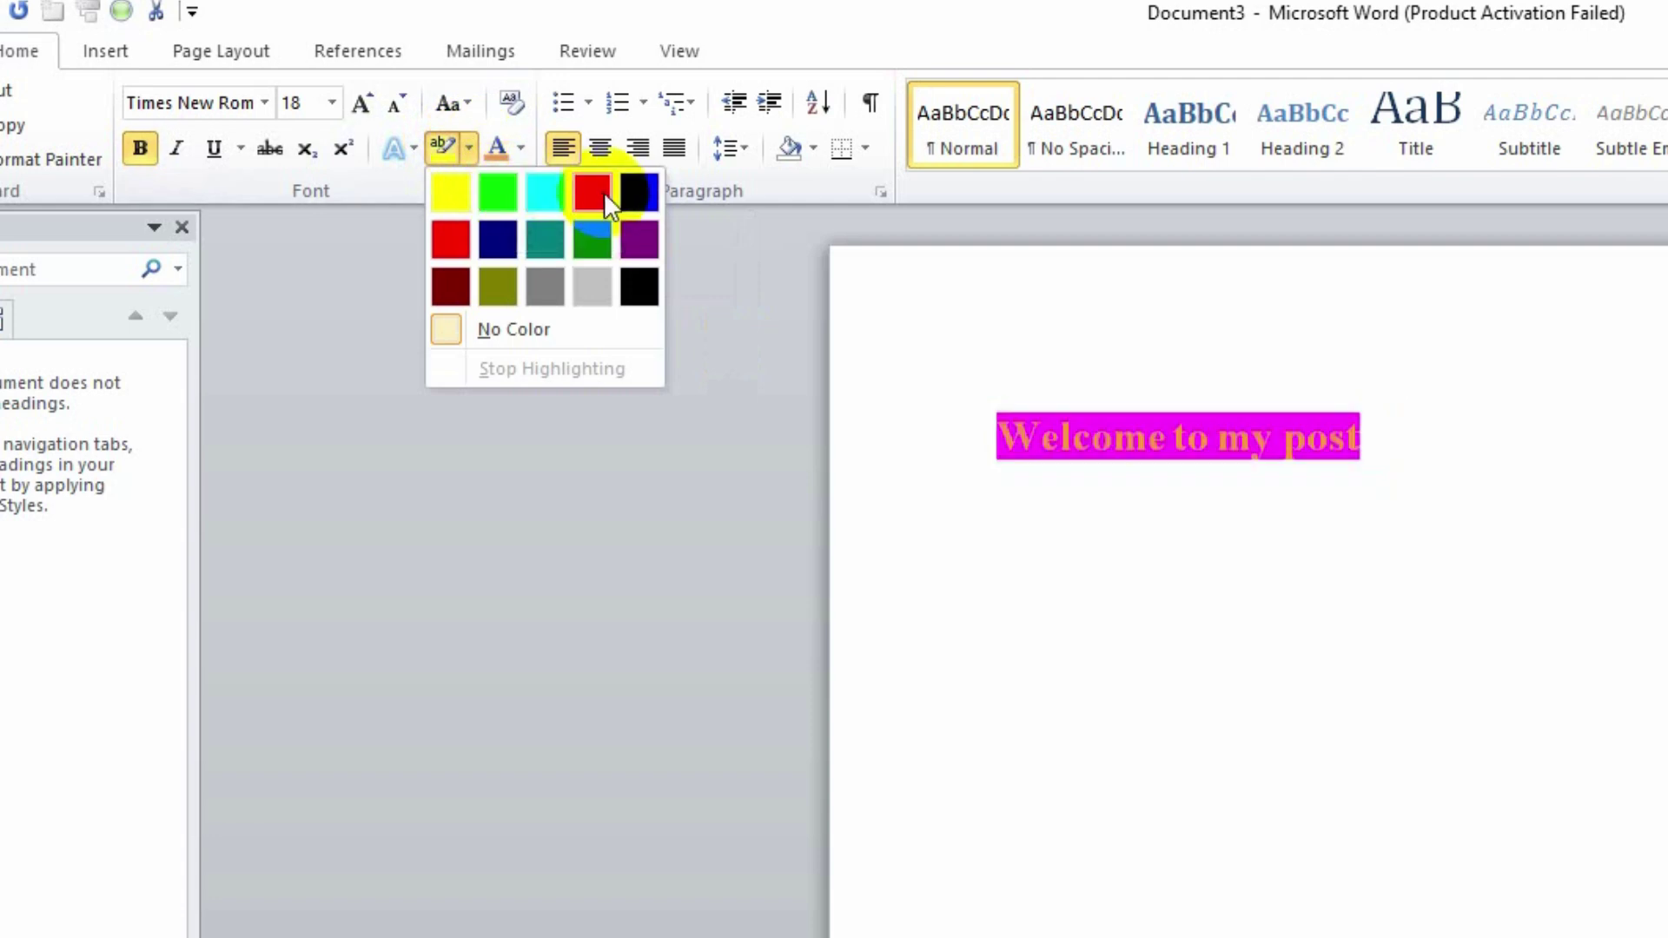
pyautogui.click(544, 240)
pyautogui.moveTo(1412, 402); pyautogui.dragTo(976, 420)
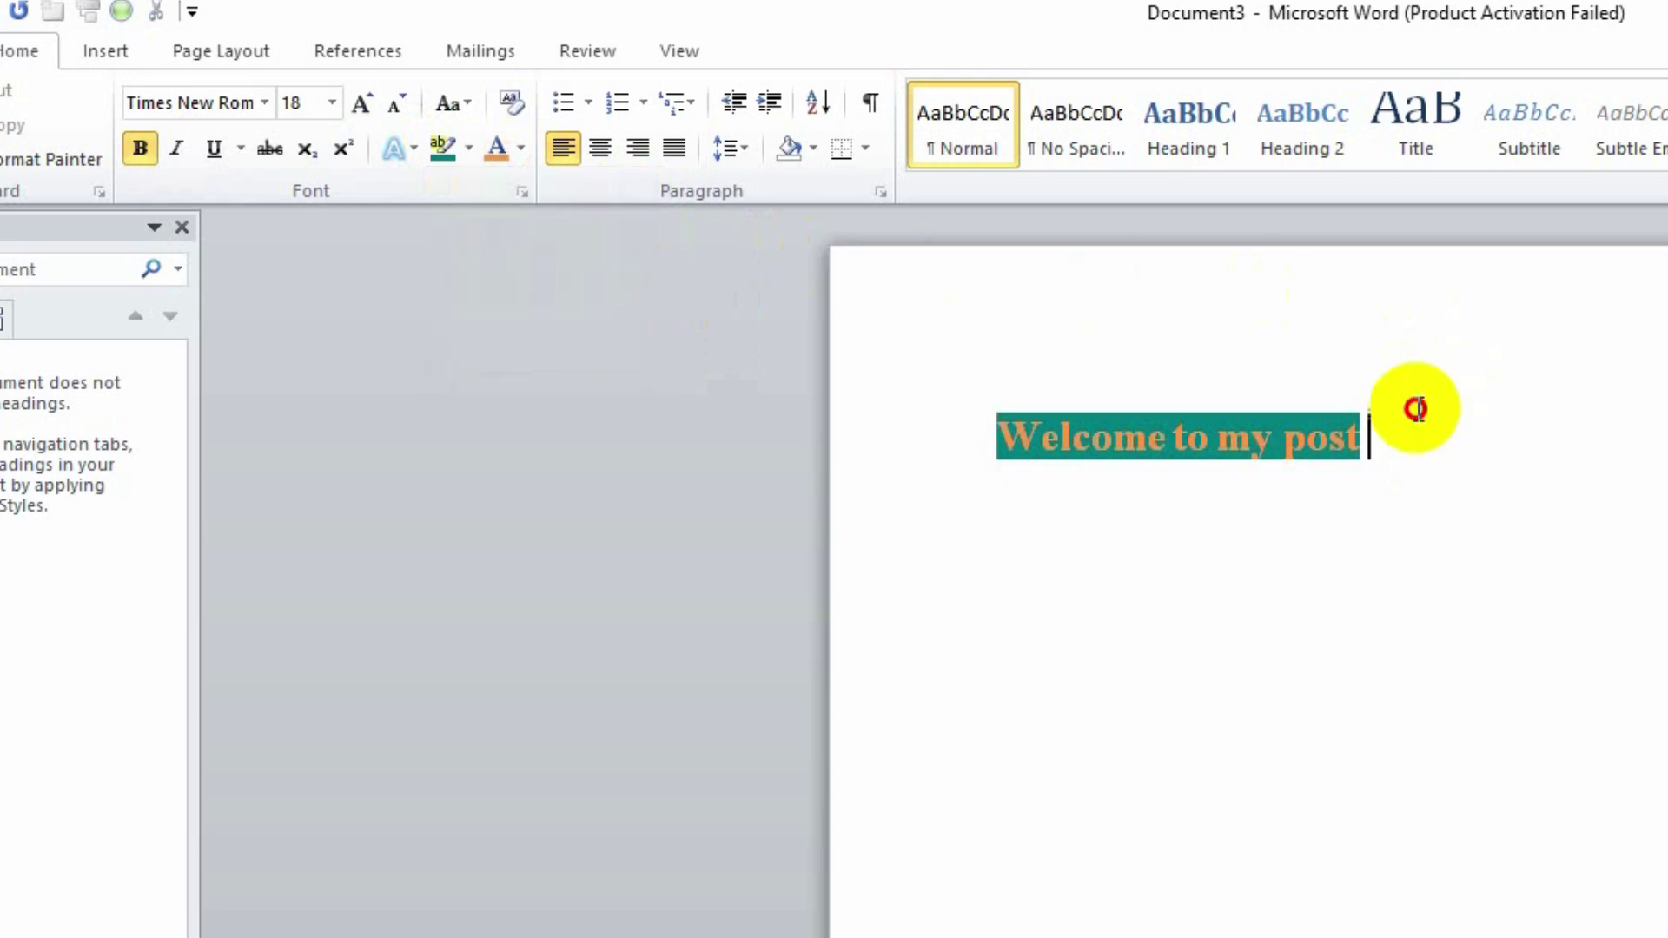
pyautogui.click(469, 148)
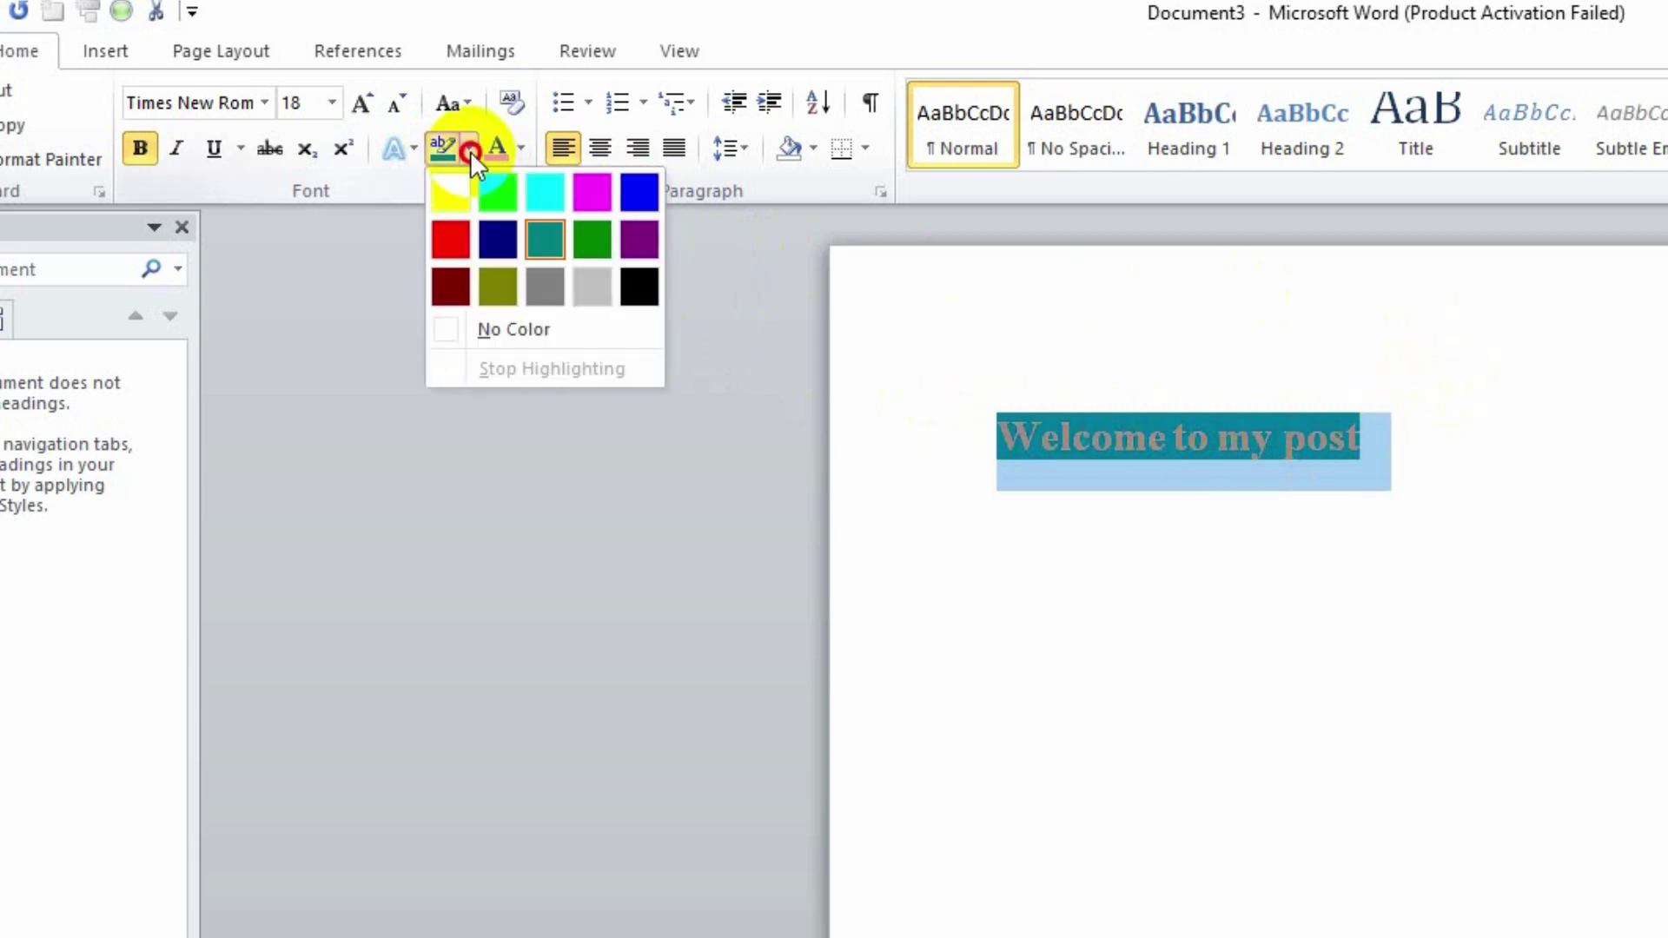
pyautogui.click(519, 328)
pyautogui.click(1445, 354)
pyautogui.click(1362, 439)
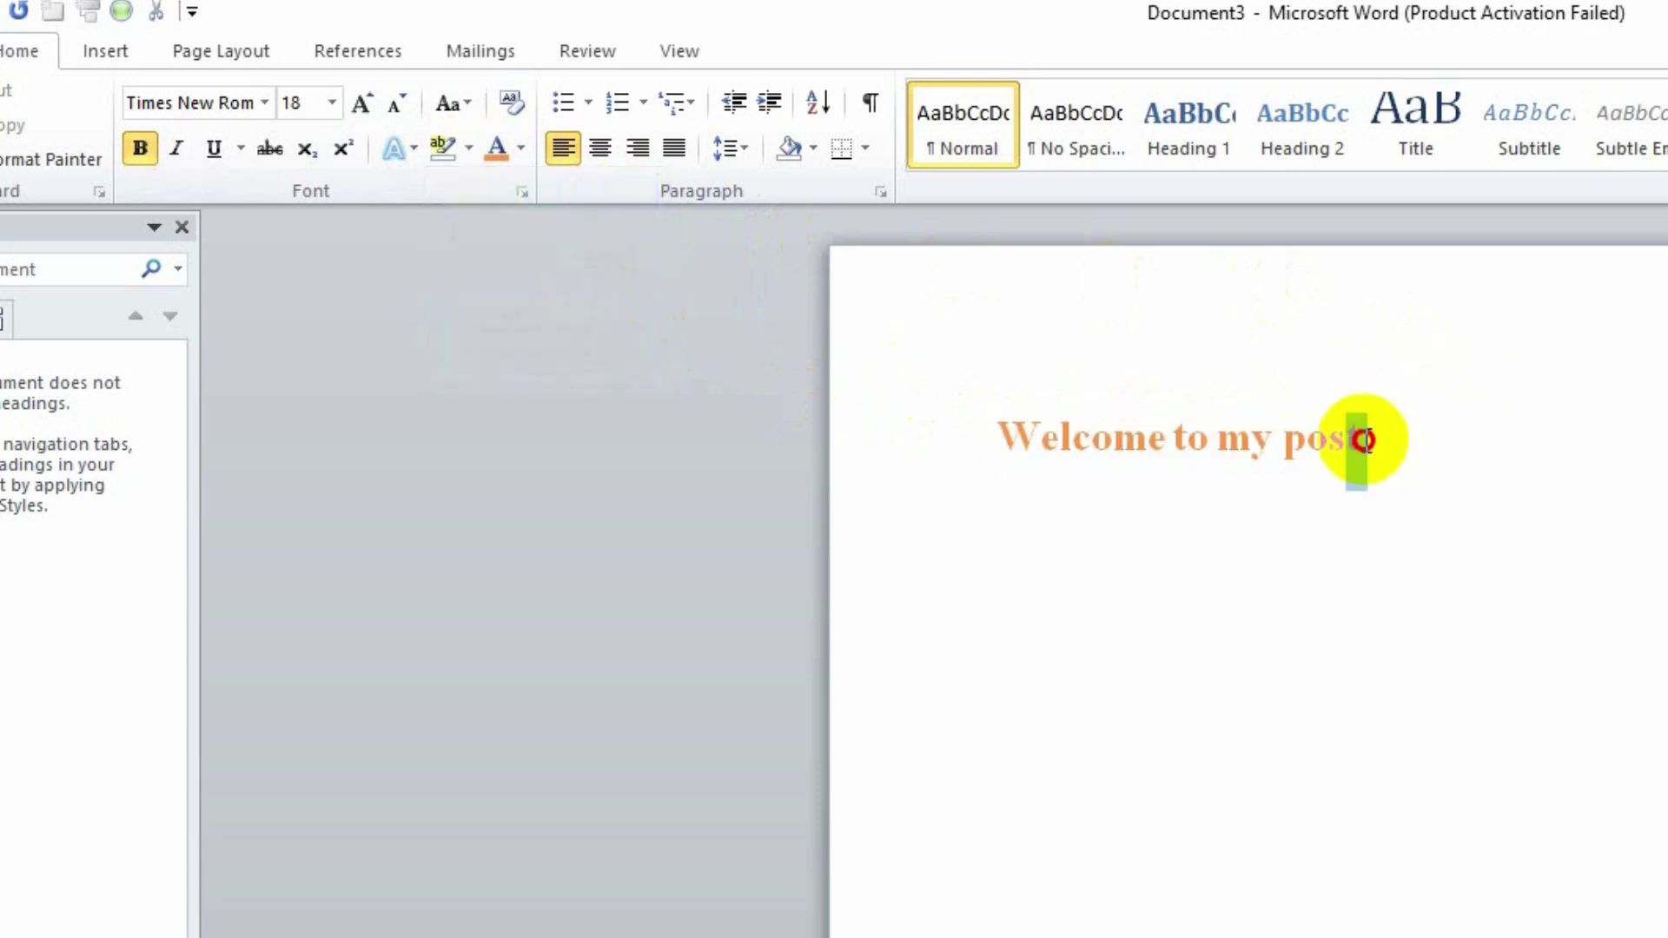
pyautogui.moveTo(1362, 439); pyautogui.dragTo(1001, 437)
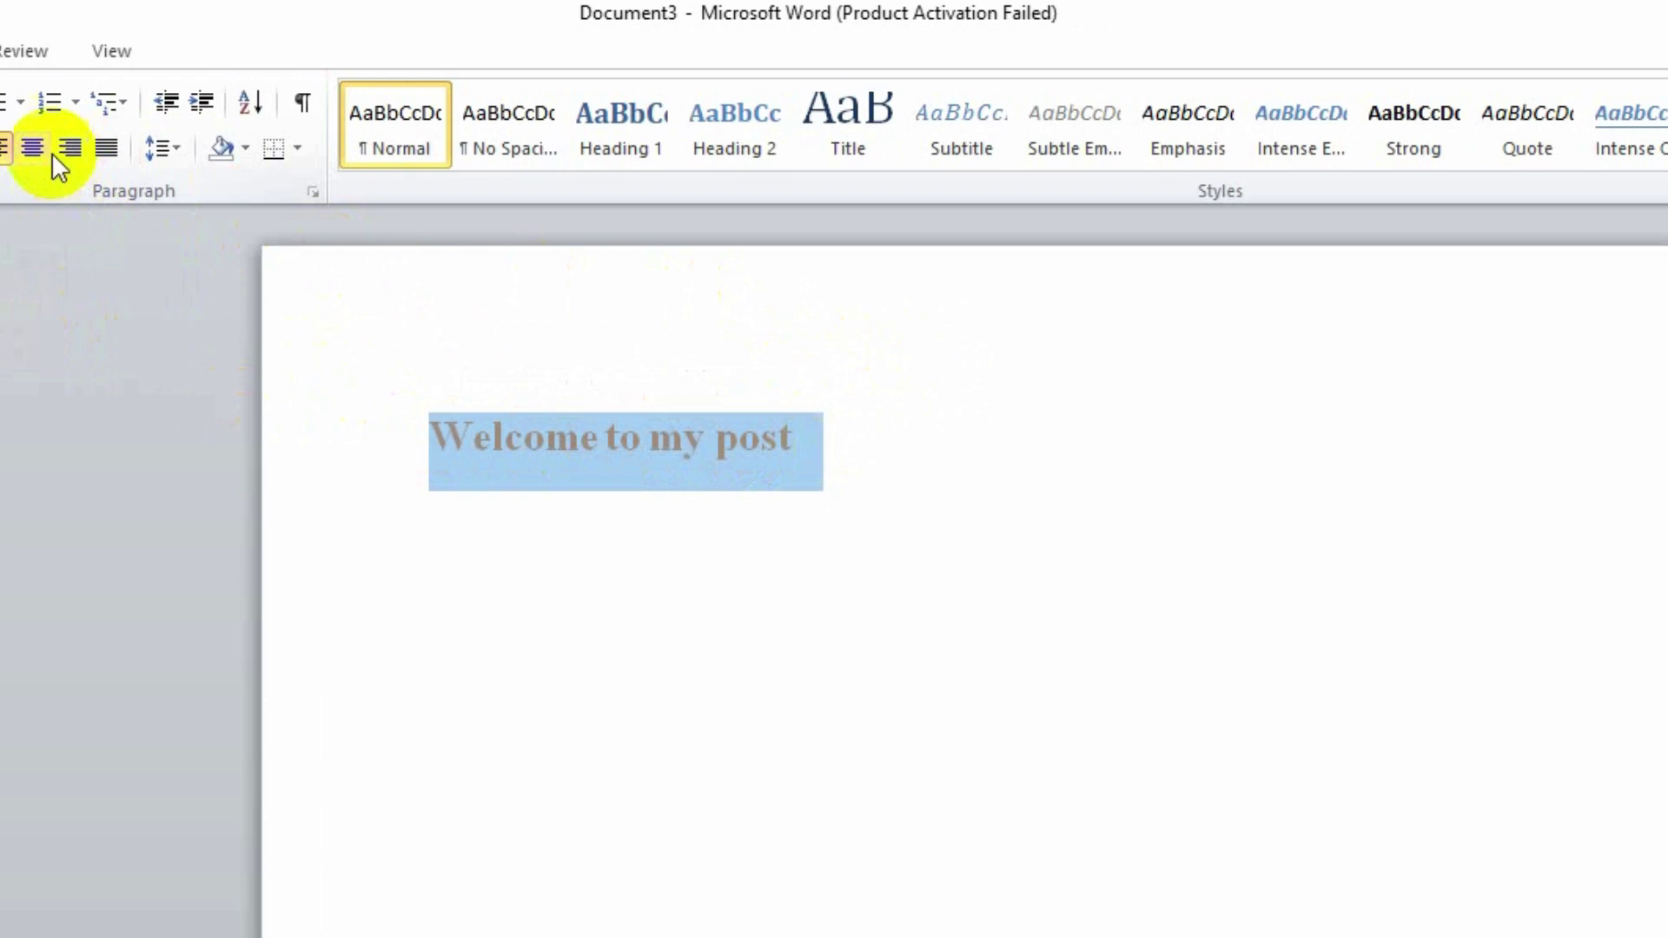
# Centre the heading after trying right and left alignment
pyautogui.click(35, 148)
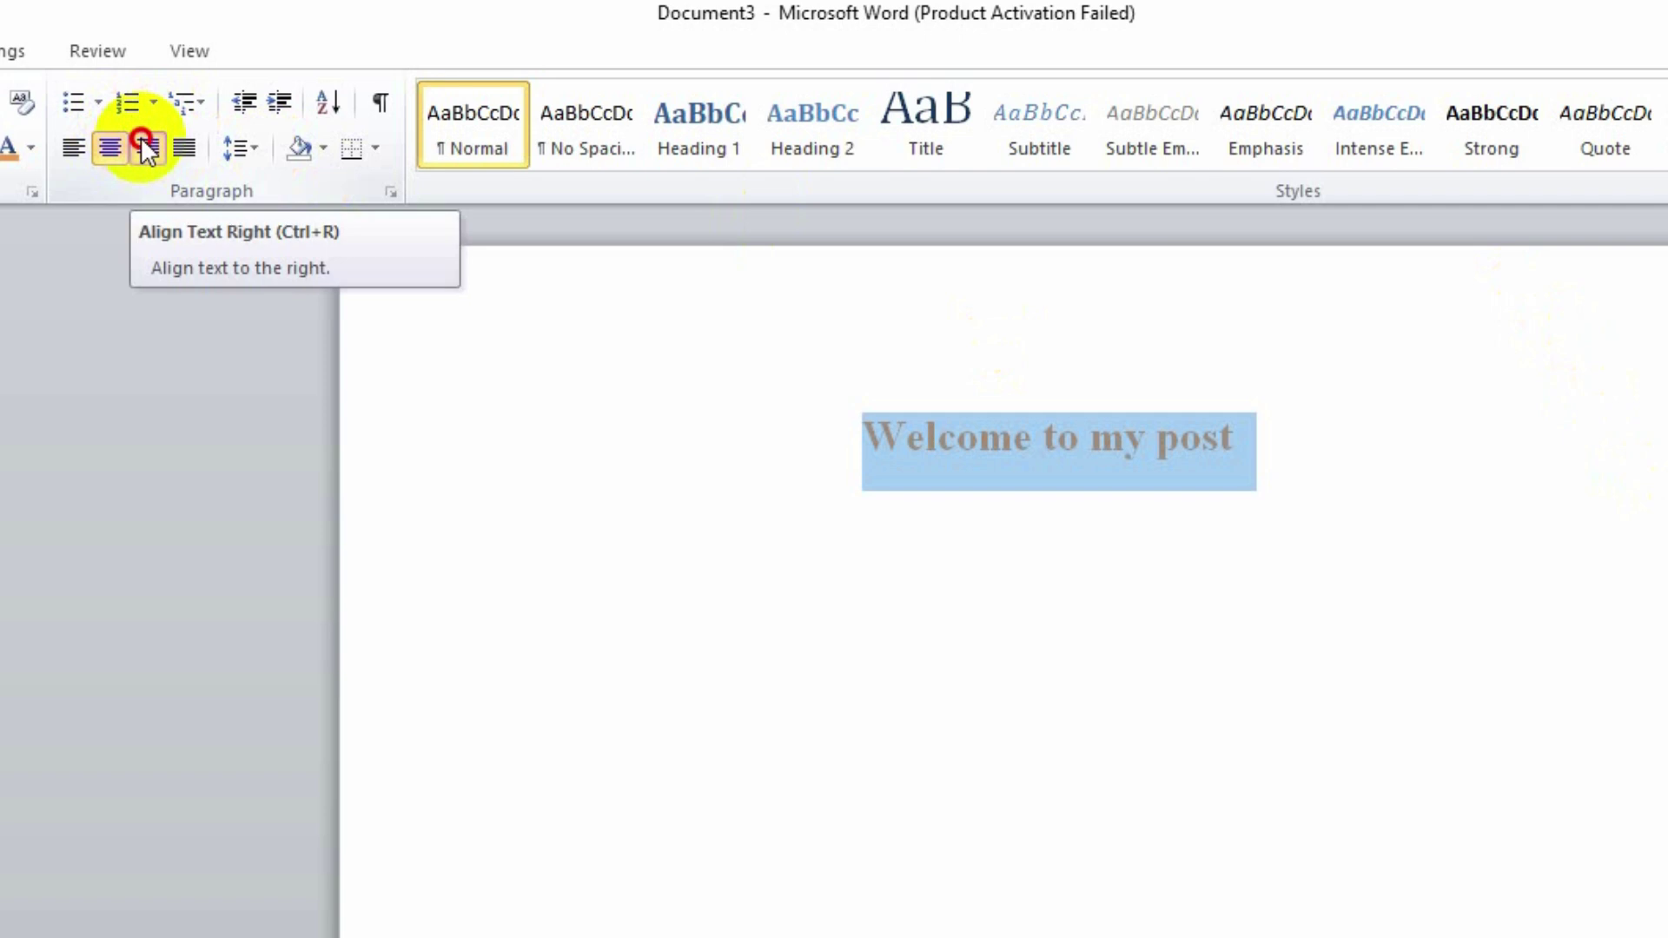
pyautogui.click(146, 147)
pyautogui.click(74, 148)
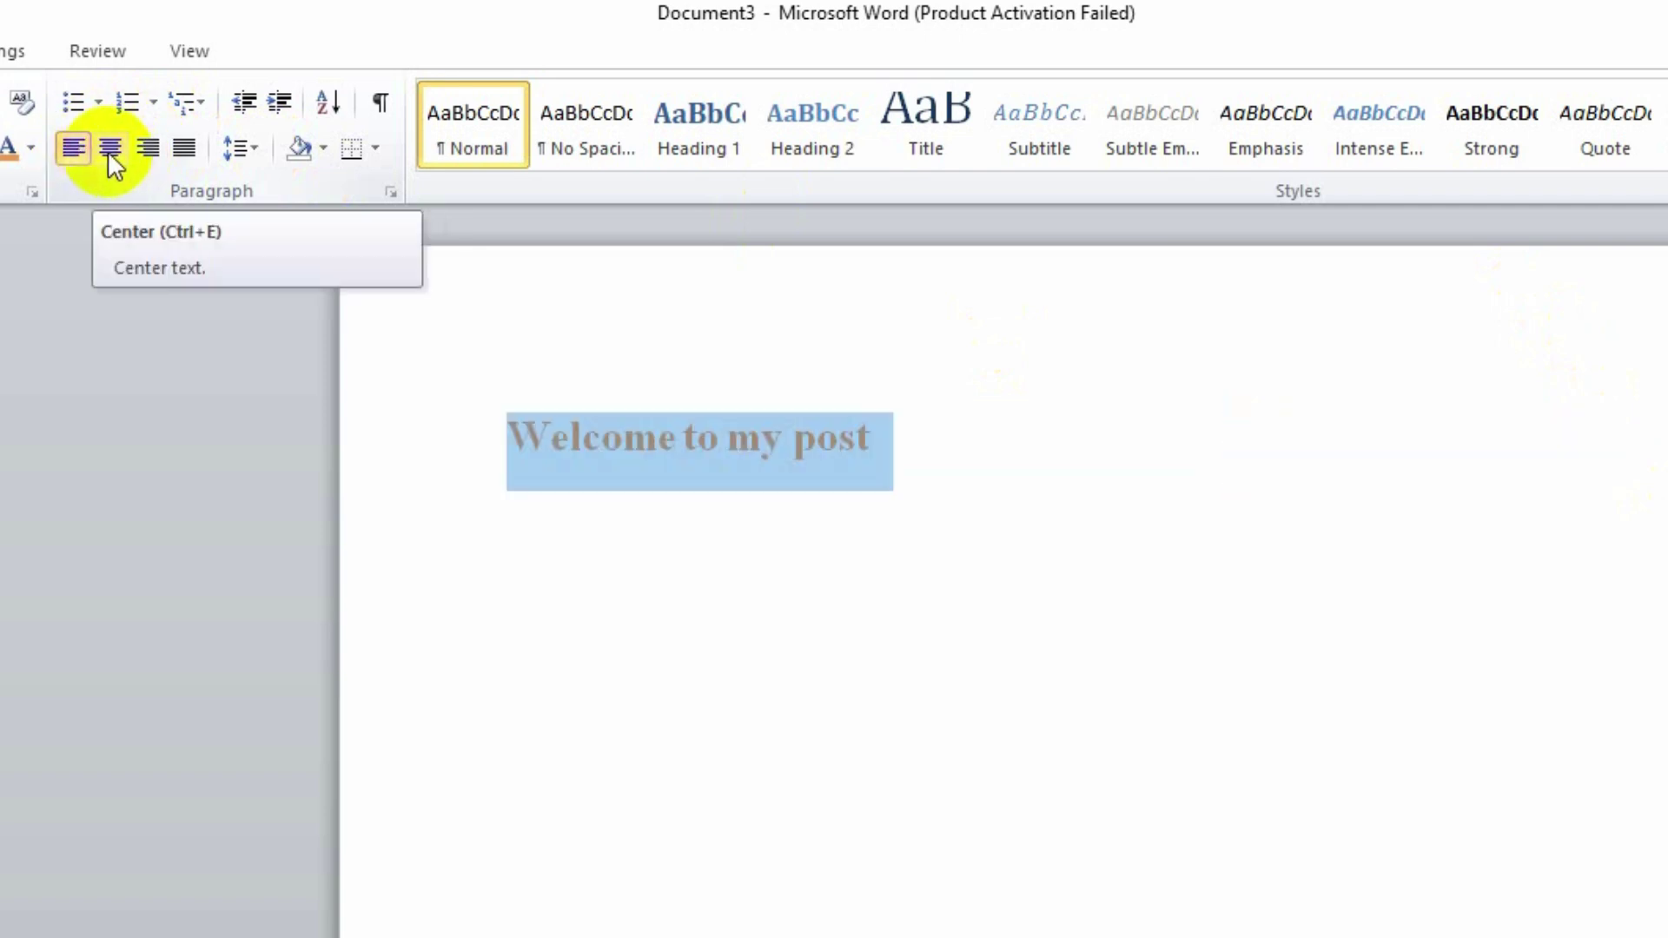
pyautogui.click(109, 148)
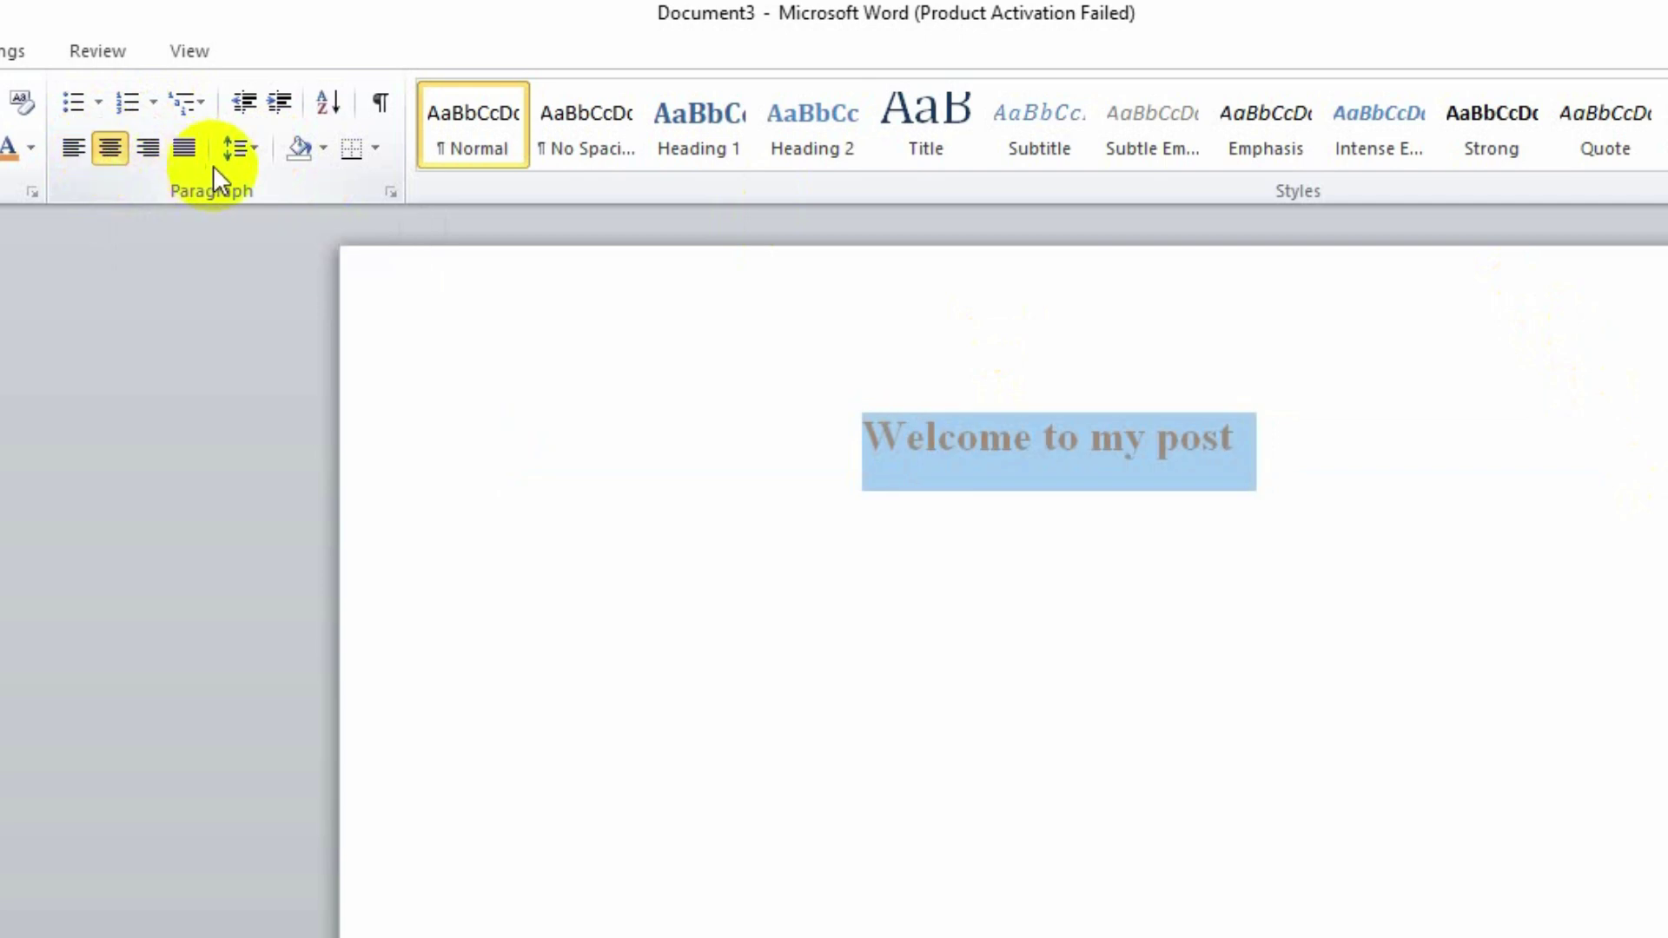
pyautogui.click(1273, 442)
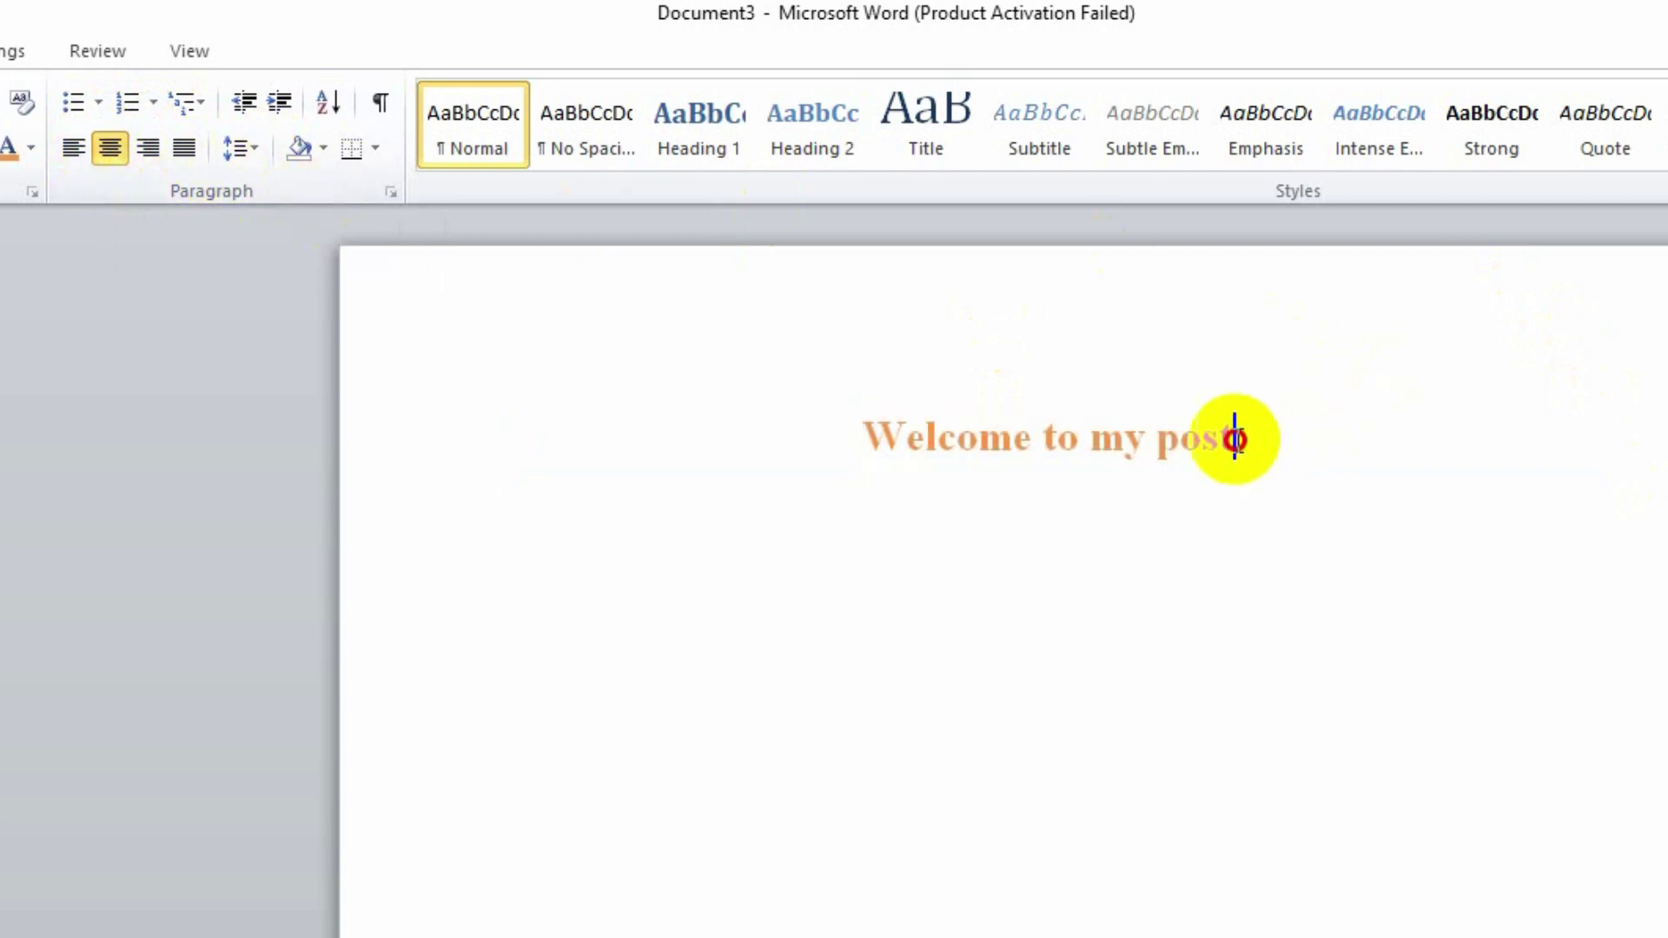
# Shade the heading paragraph green
pyautogui.moveTo(1234, 437); pyautogui.dragTo(833, 428)
pyautogui.click(324, 149)
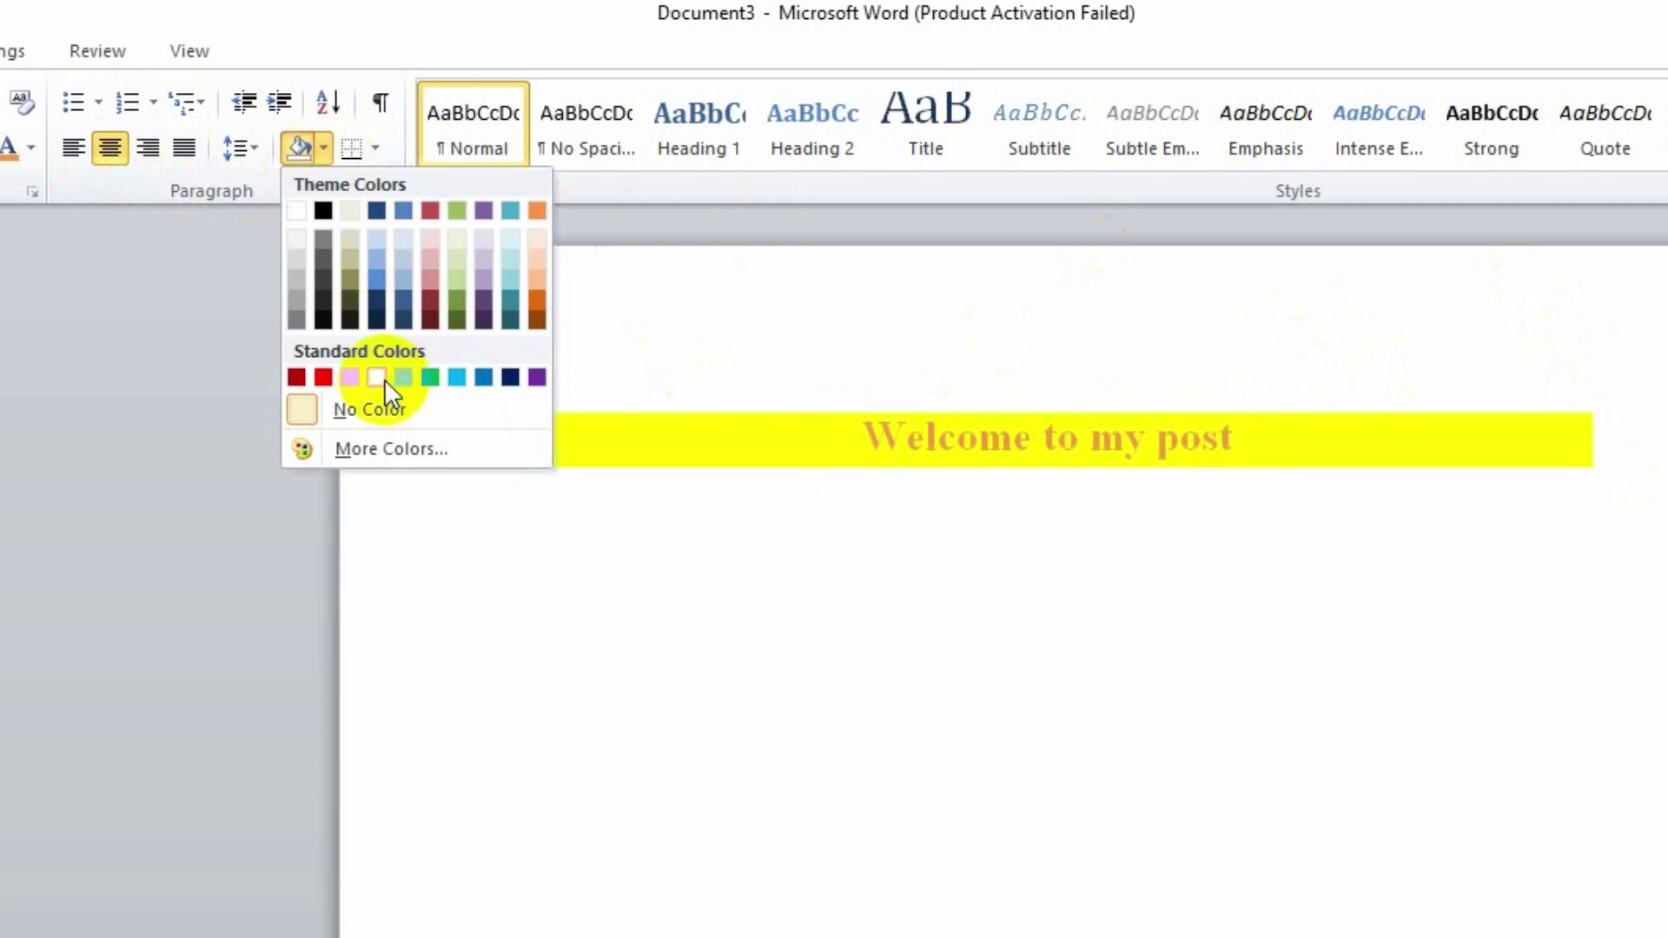
pyautogui.click(464, 292)
pyautogui.click(1551, 614)
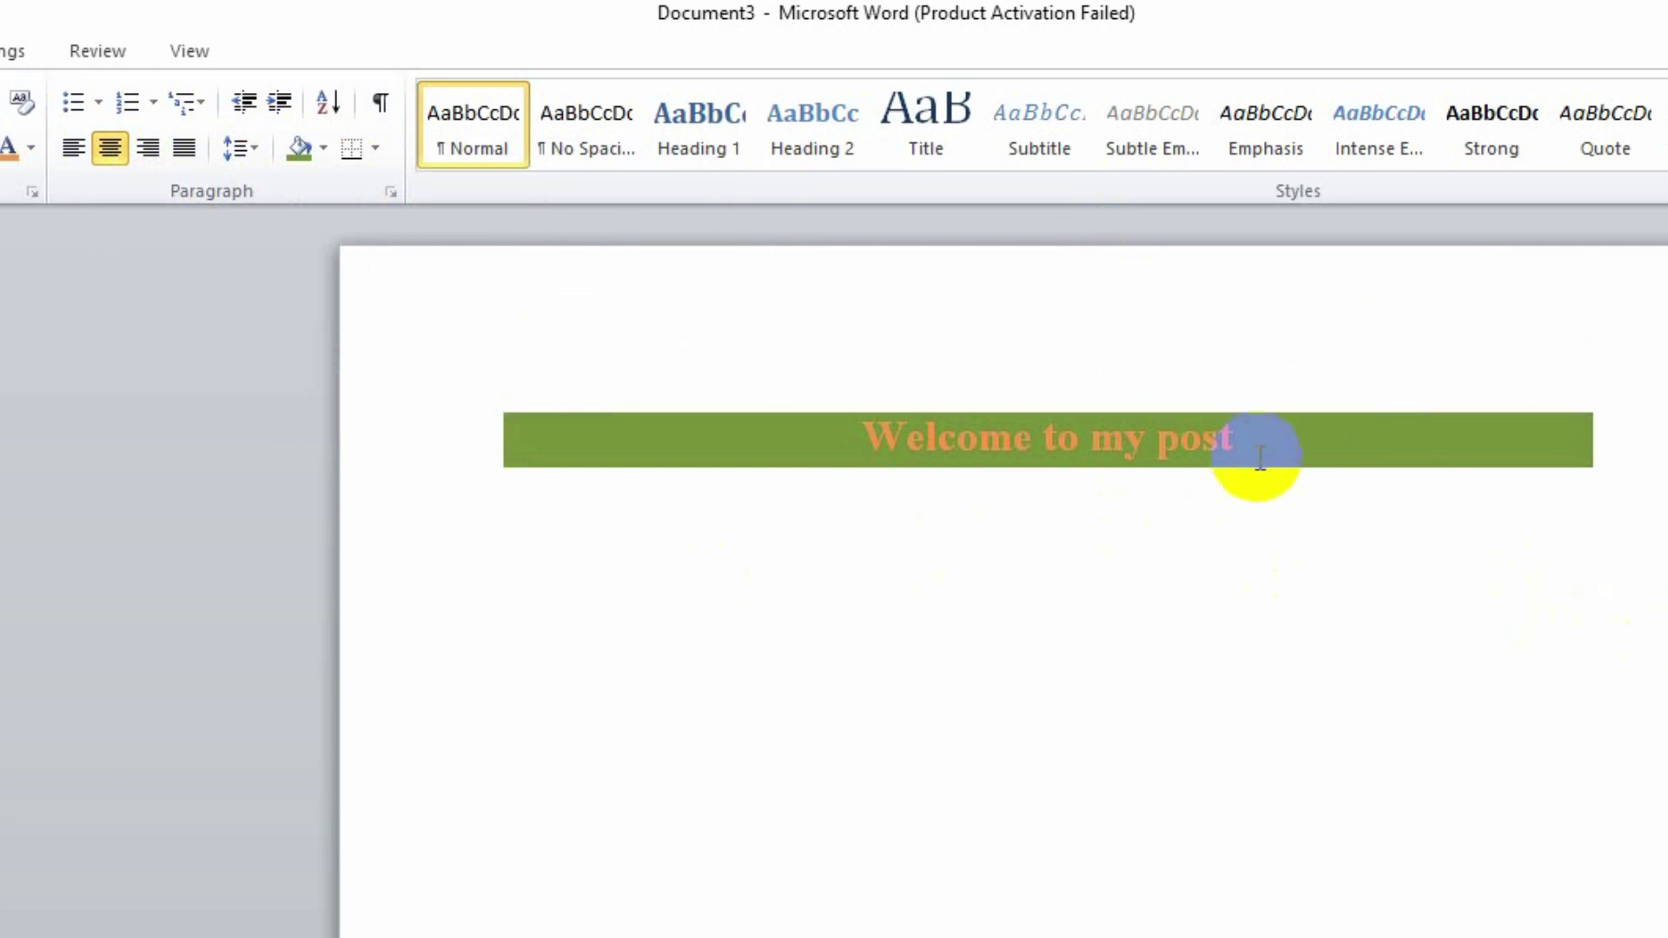
# Change the heading text colour to white
pyautogui.moveTo(1236, 439); pyautogui.dragTo(864, 436)
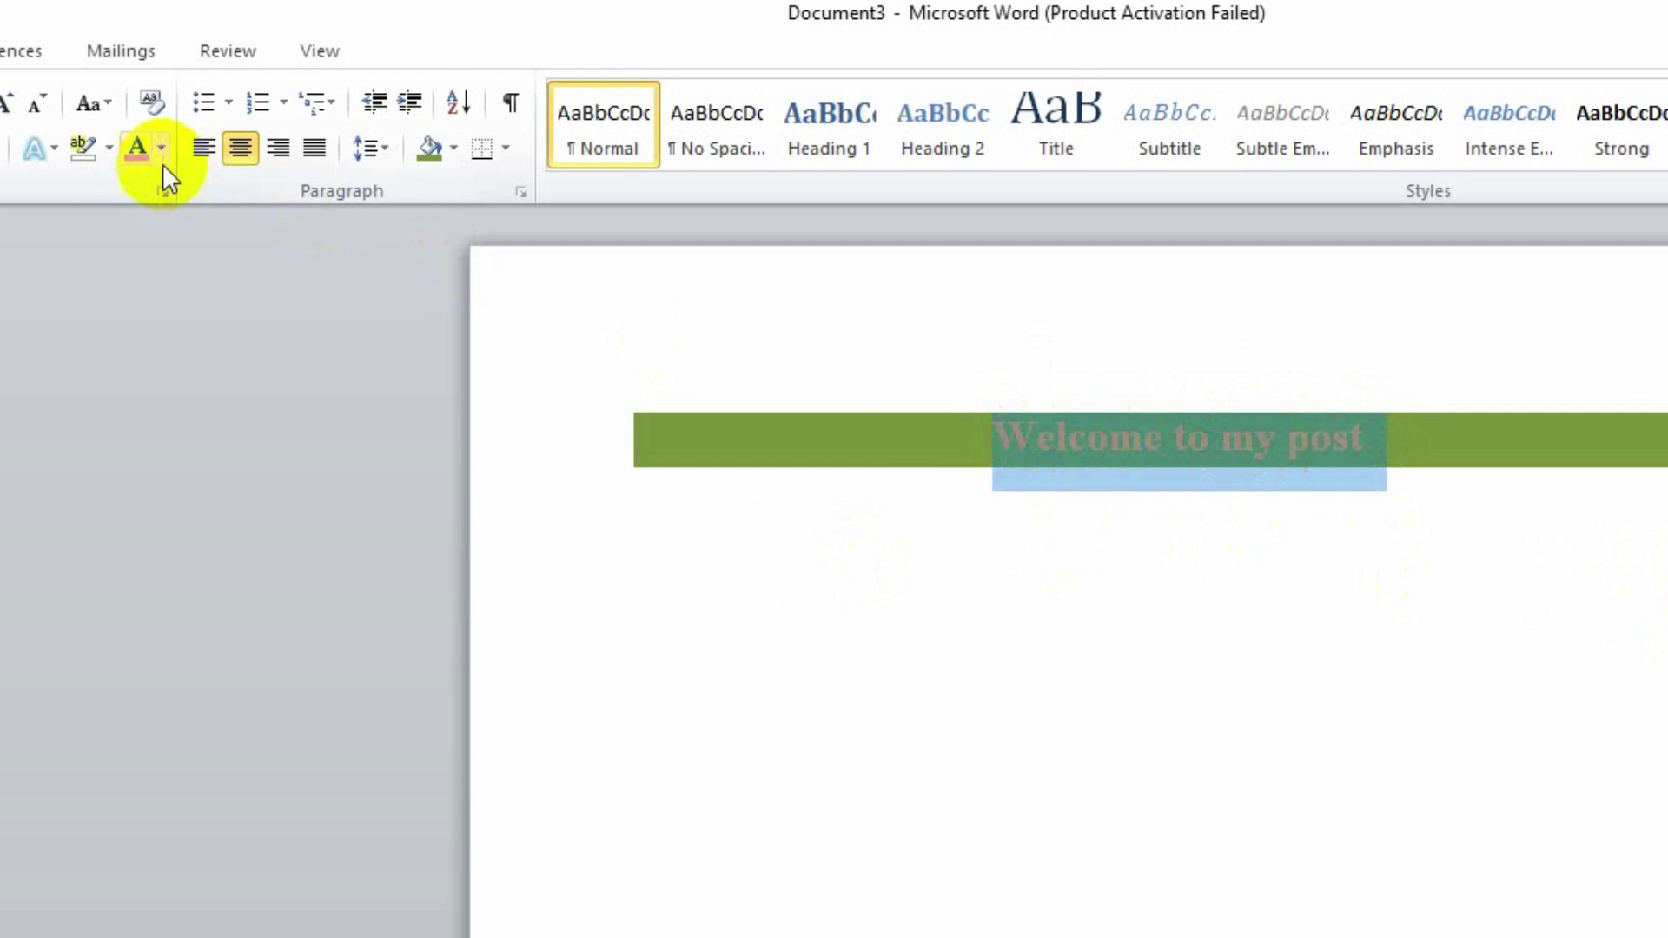
pyautogui.click(163, 150)
pyautogui.click(135, 248)
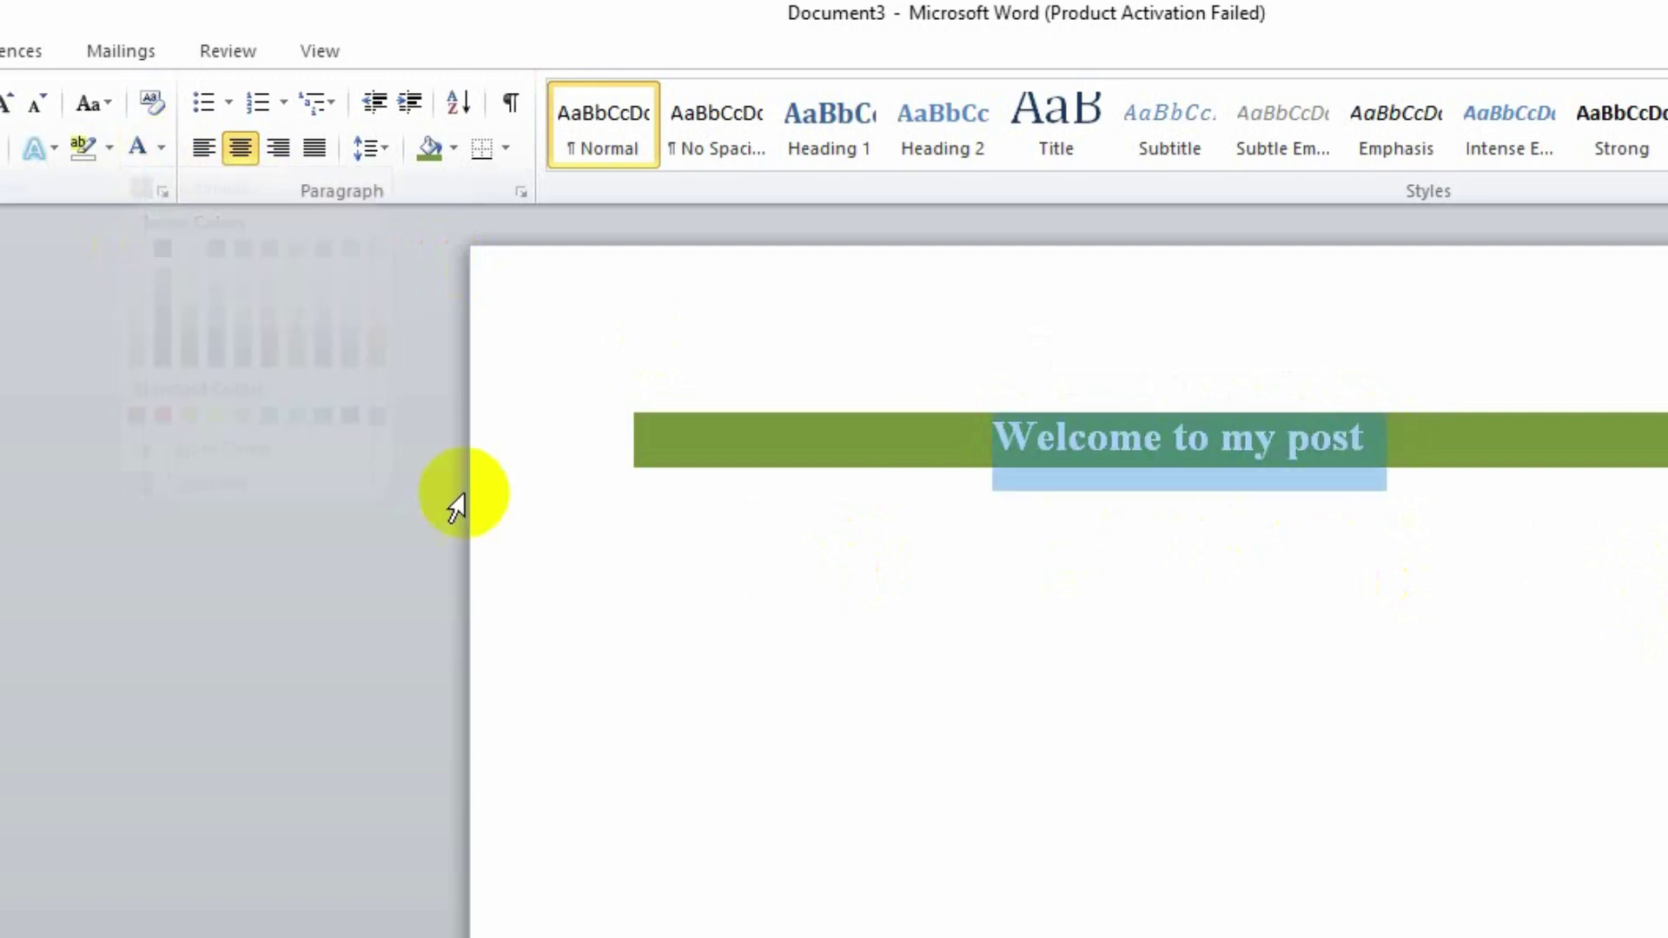
pyautogui.click(885, 540)
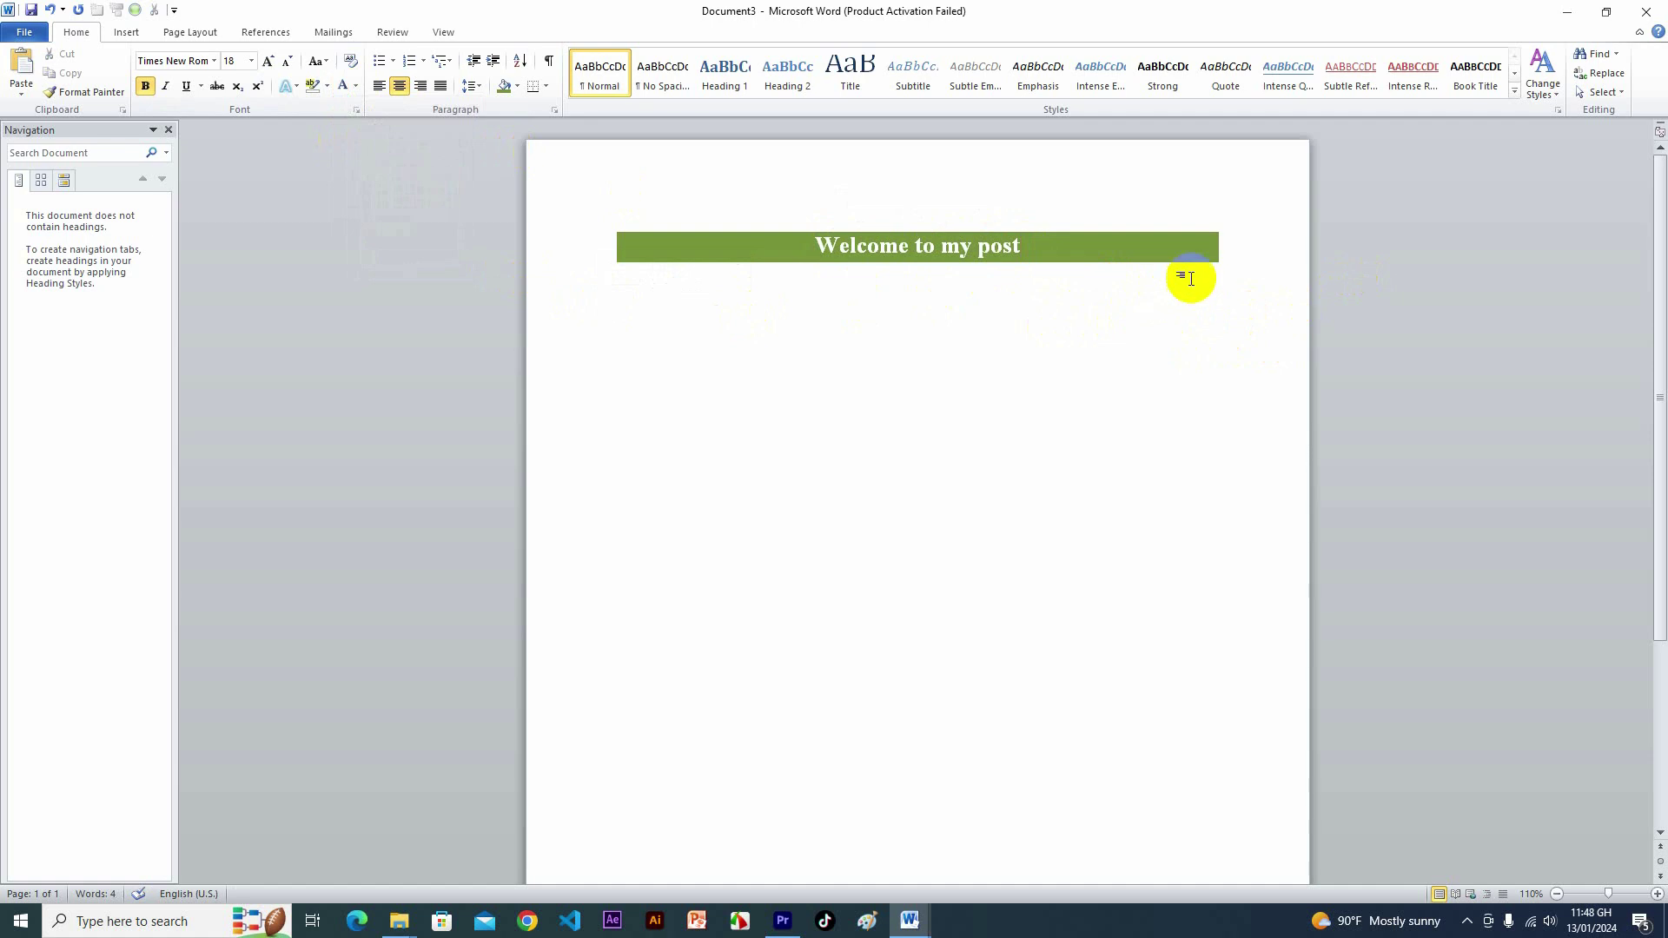
pyautogui.moveTo(1216, 248); pyautogui.dragTo(816, 246)
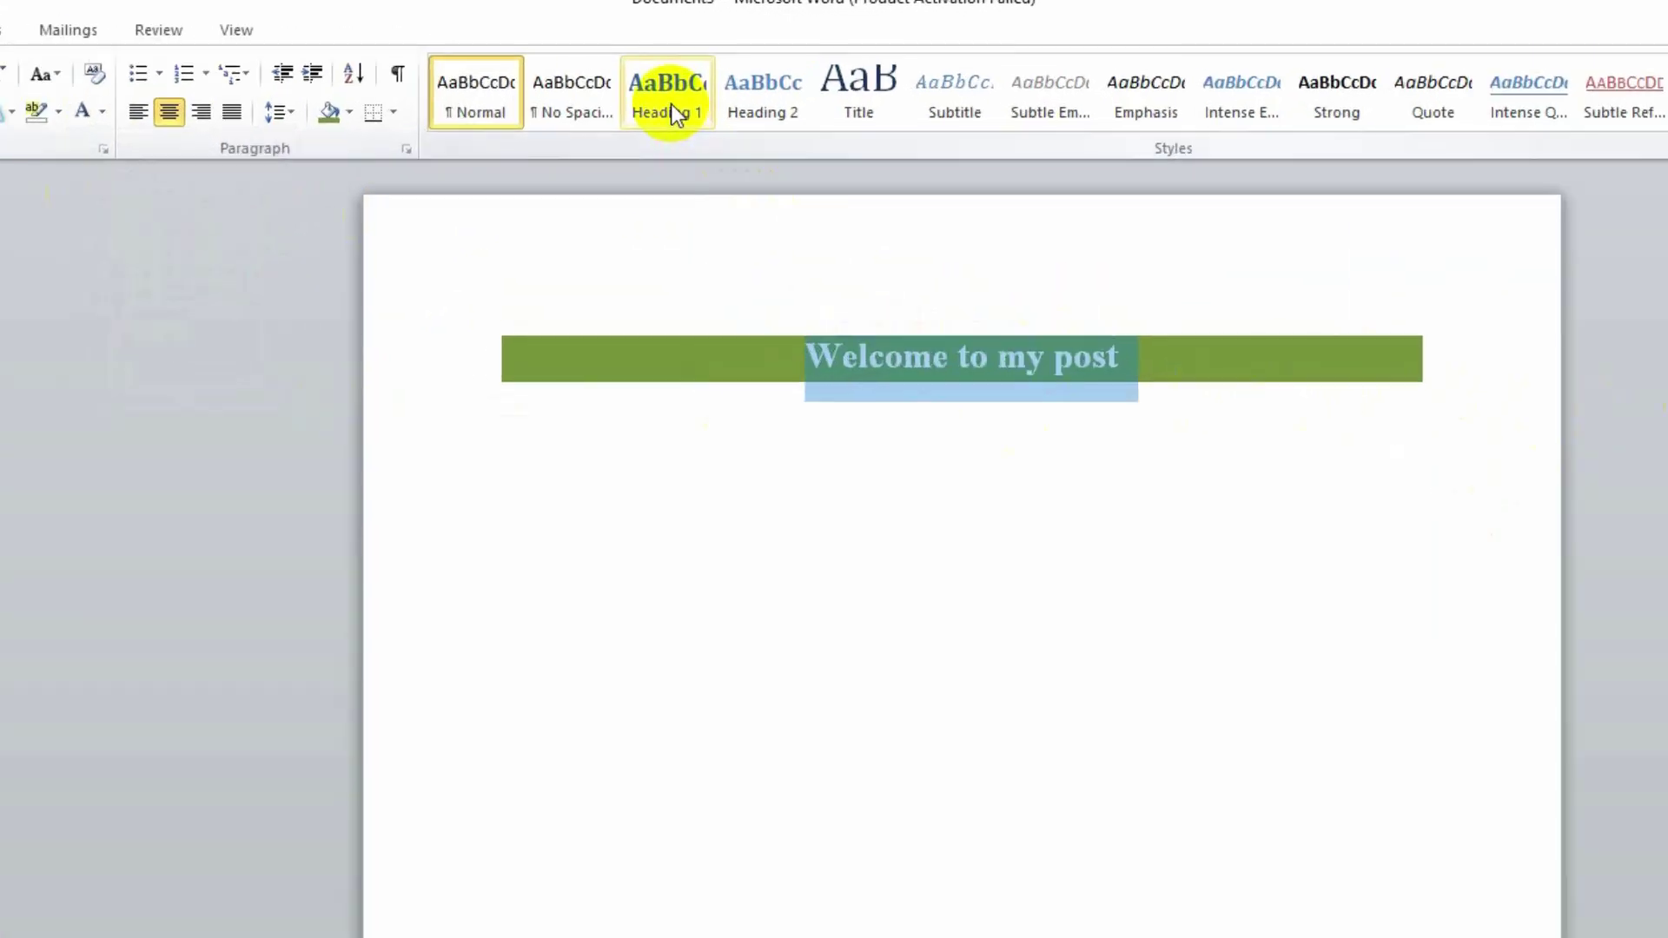
# Apply the Title style to the heading after trying Heading 1 and Heading 2
pyautogui.click(671, 104)
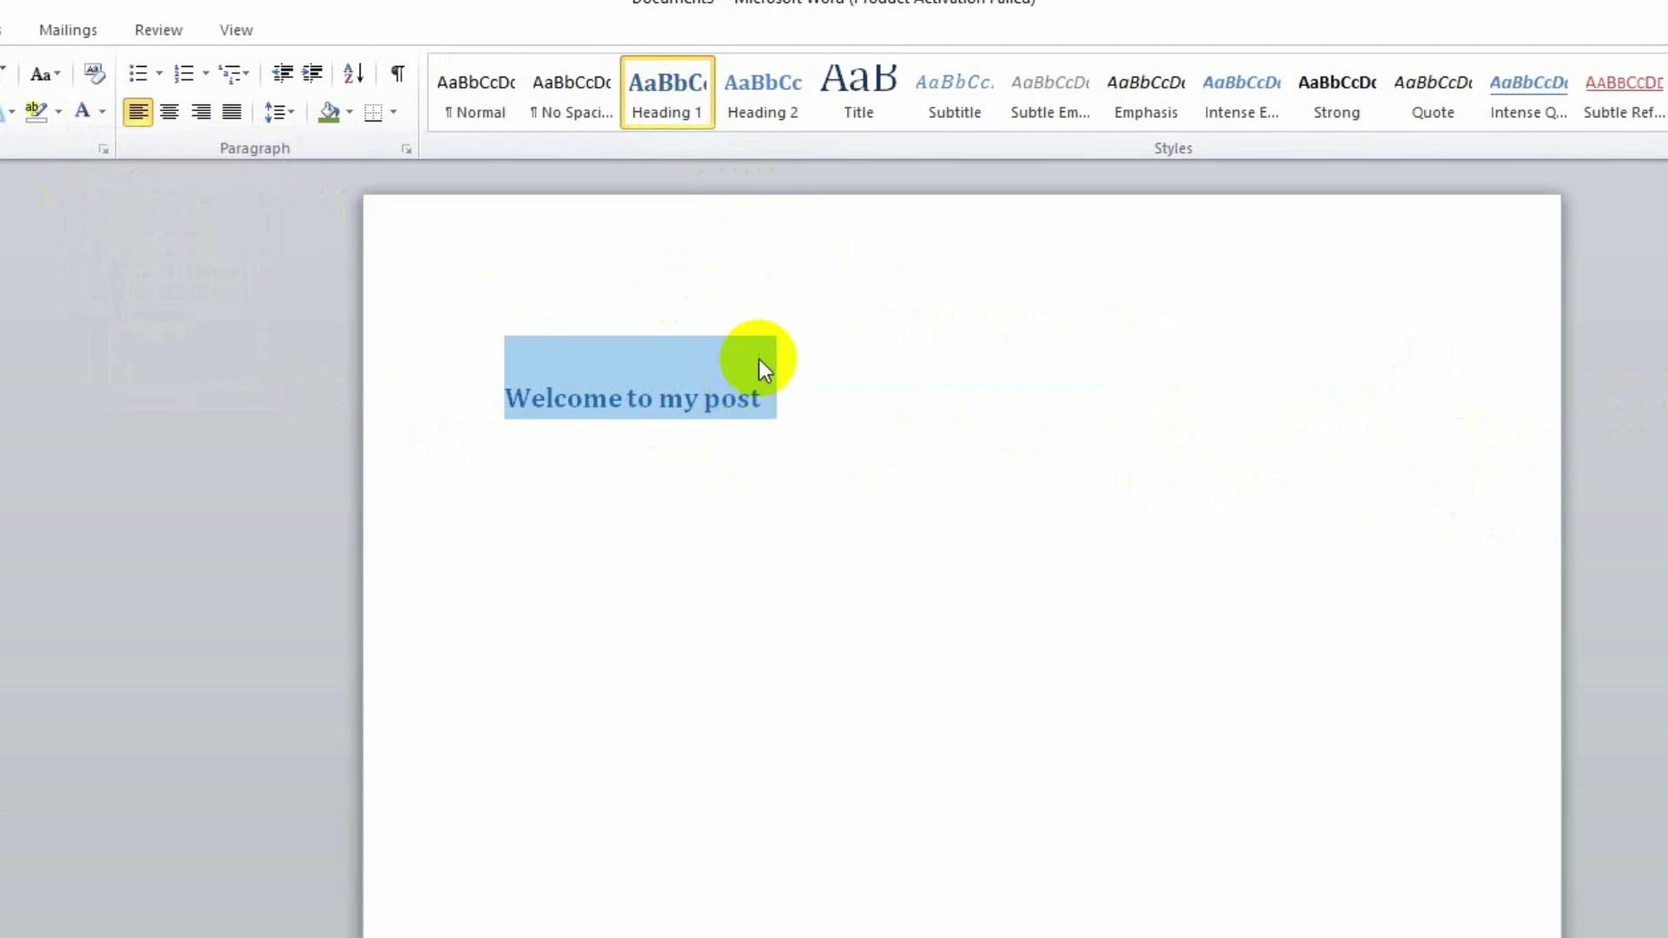
pyautogui.click(772, 111)
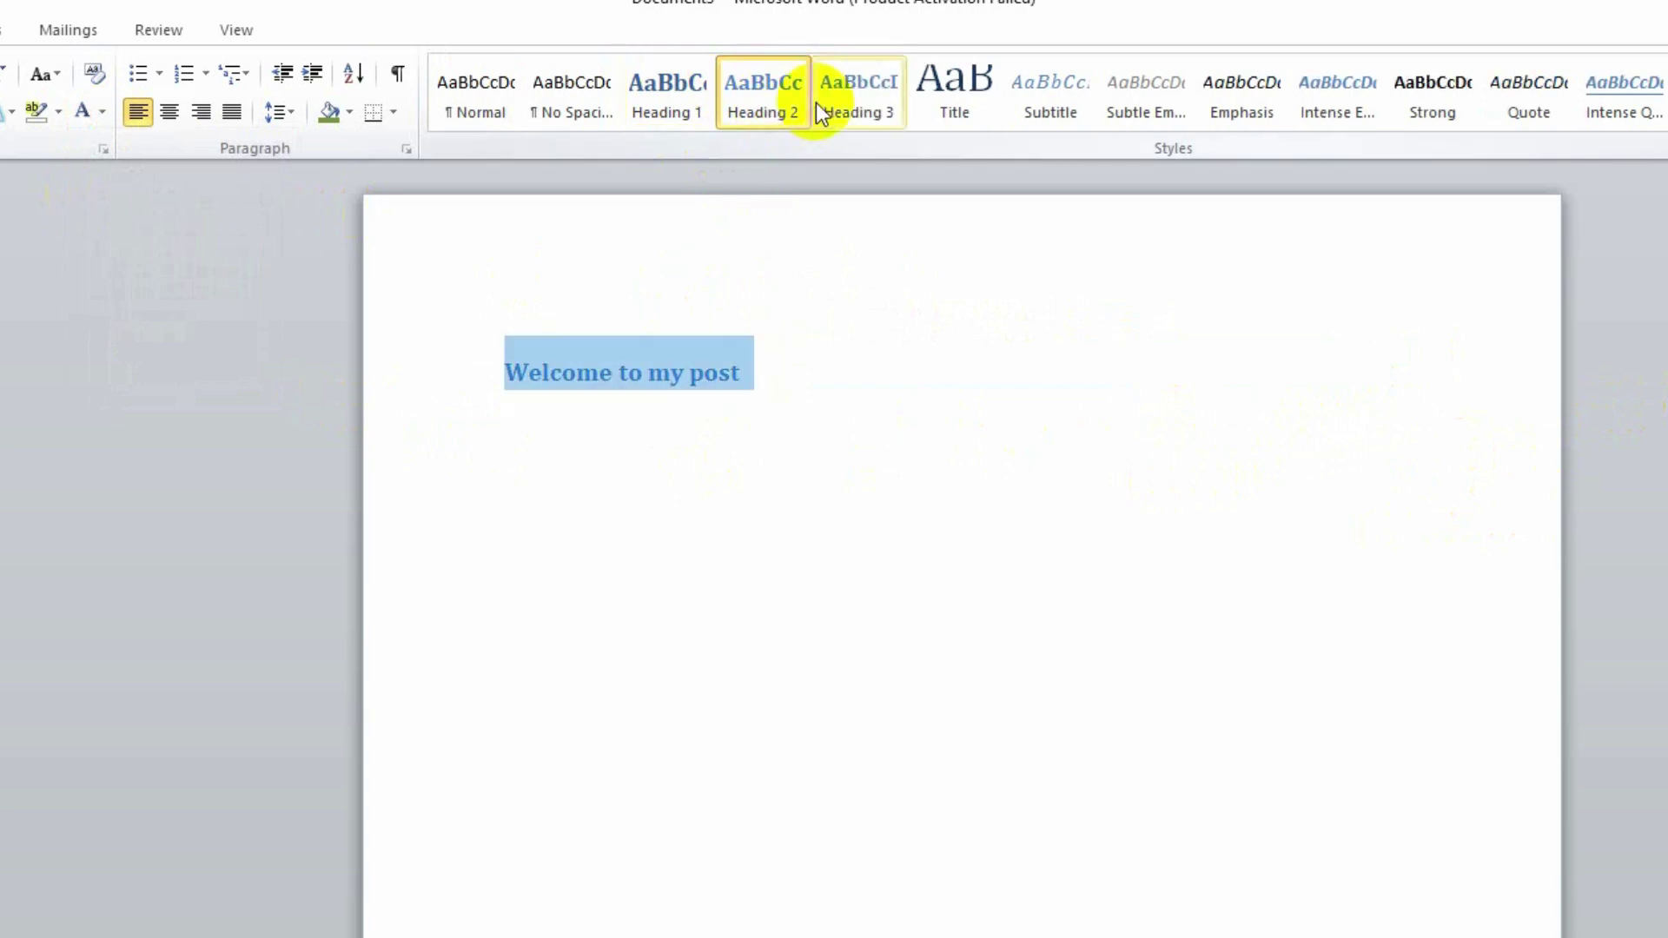
pyautogui.click(956, 101)
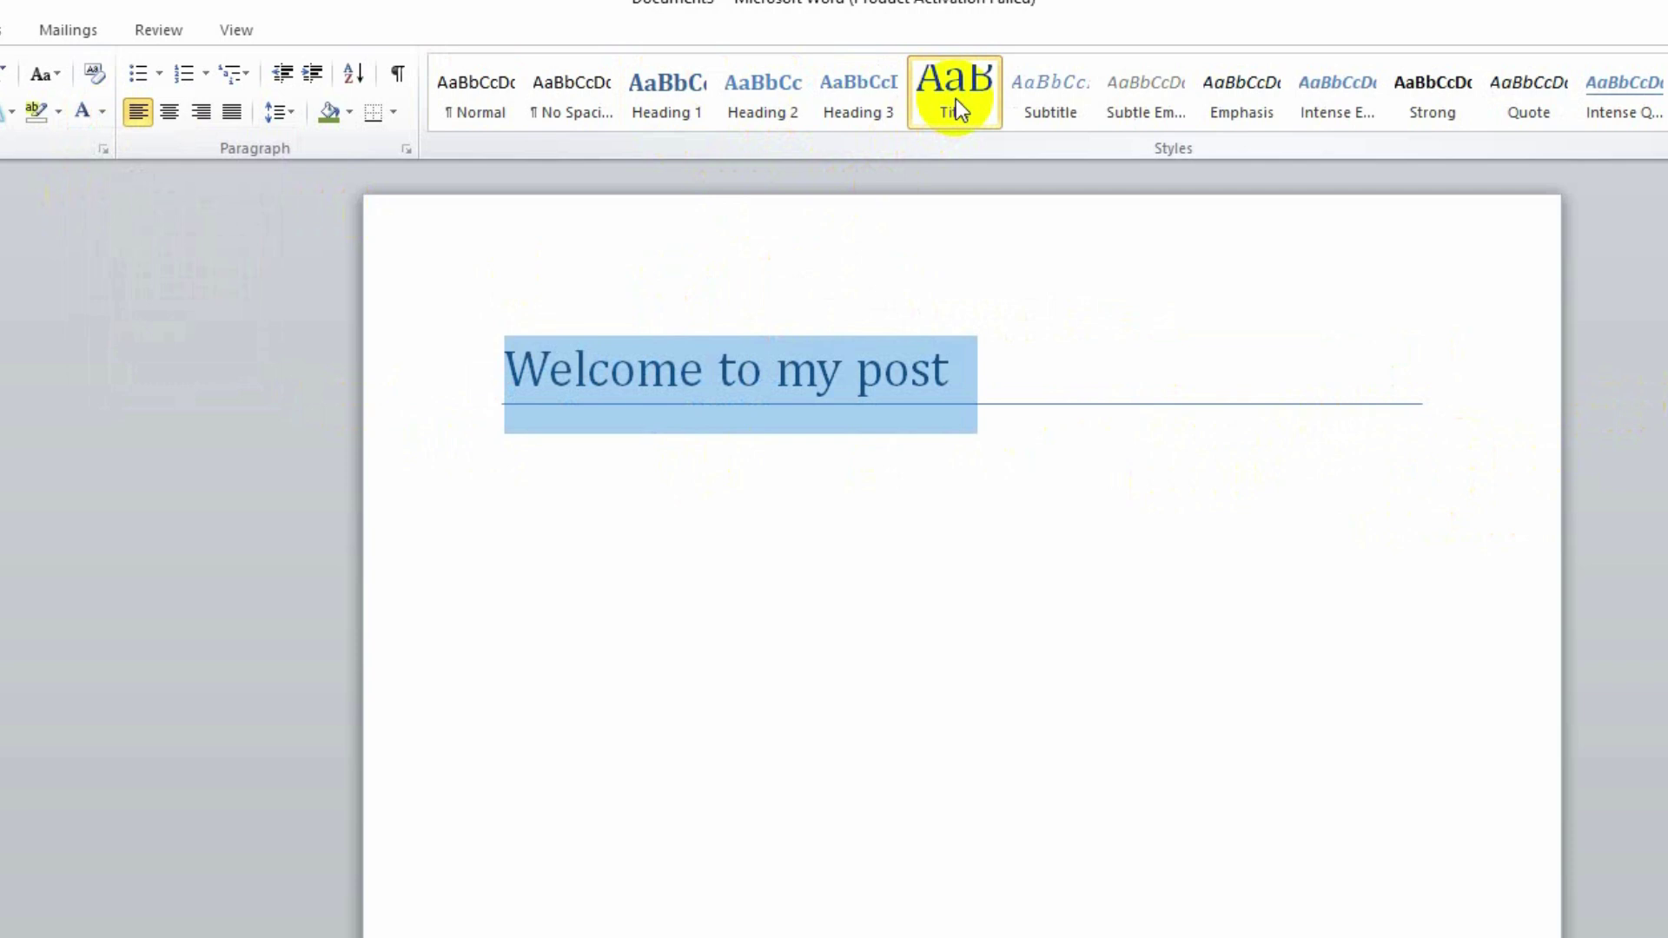
pyautogui.click(1117, 476)
# Reselect the whole 'Welcome to my post' title line
pyautogui.moveTo(549, 370)
pyautogui.mouseDown()
pyautogui.moveTo(846, 432)
pyautogui.moveTo(1284, 428)
pyautogui.mouseUp()
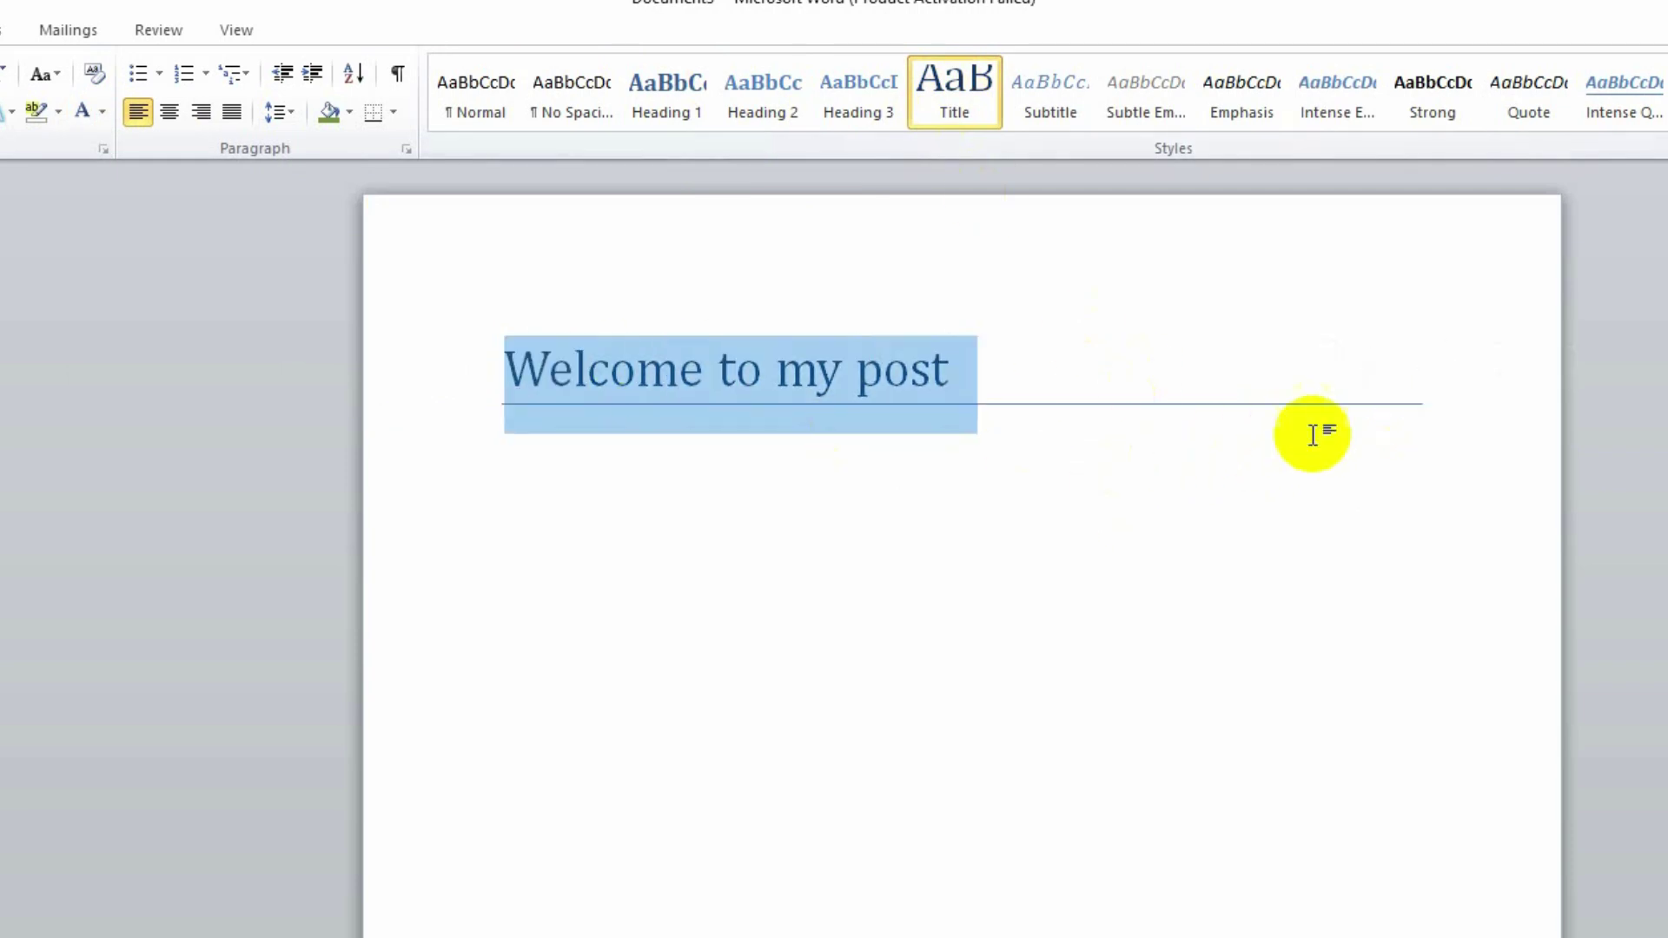
pyautogui.click(1157, 464)
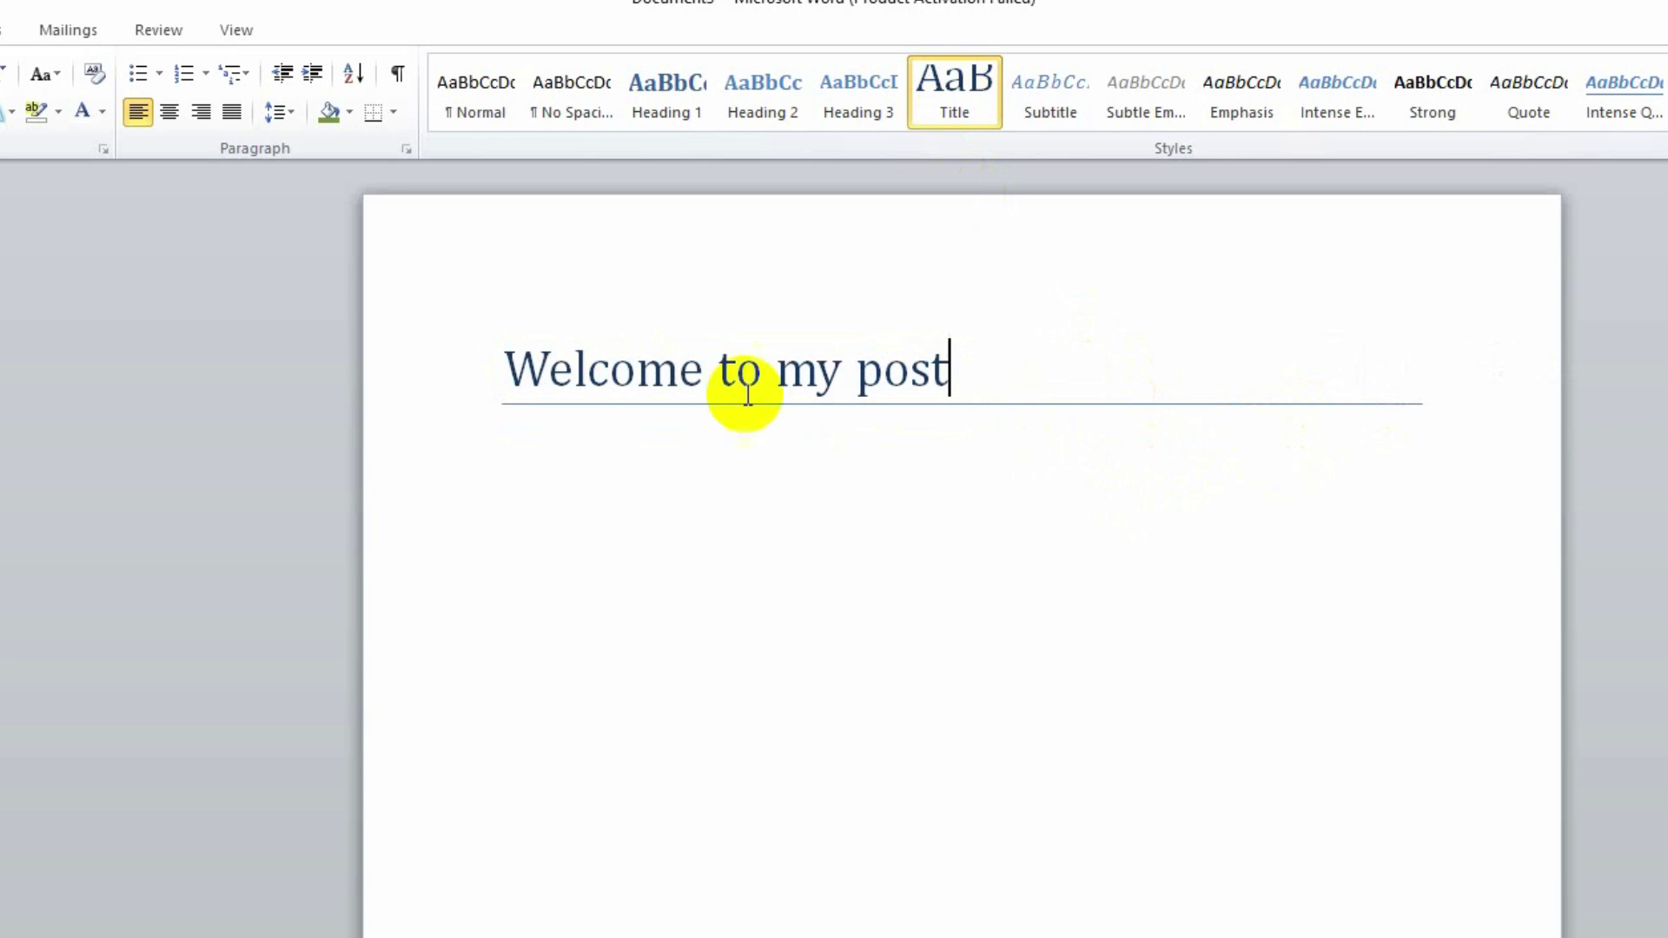
pyautogui.moveTo(506, 373); pyautogui.dragTo(984, 371)
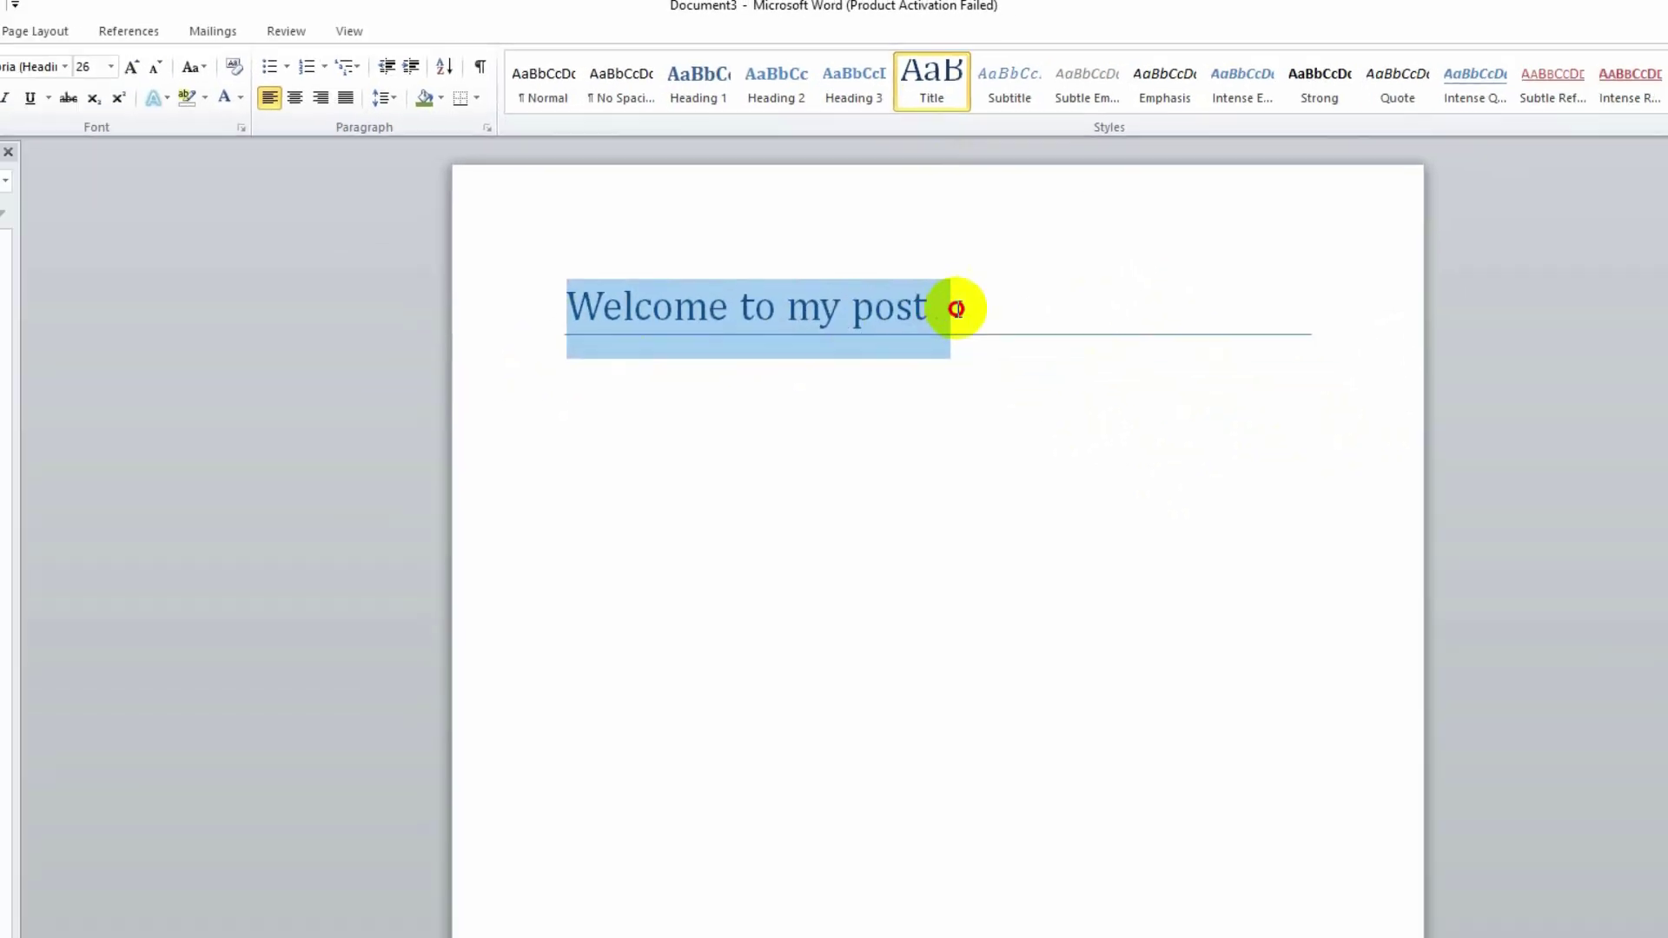
pyautogui.click(1068, 257)
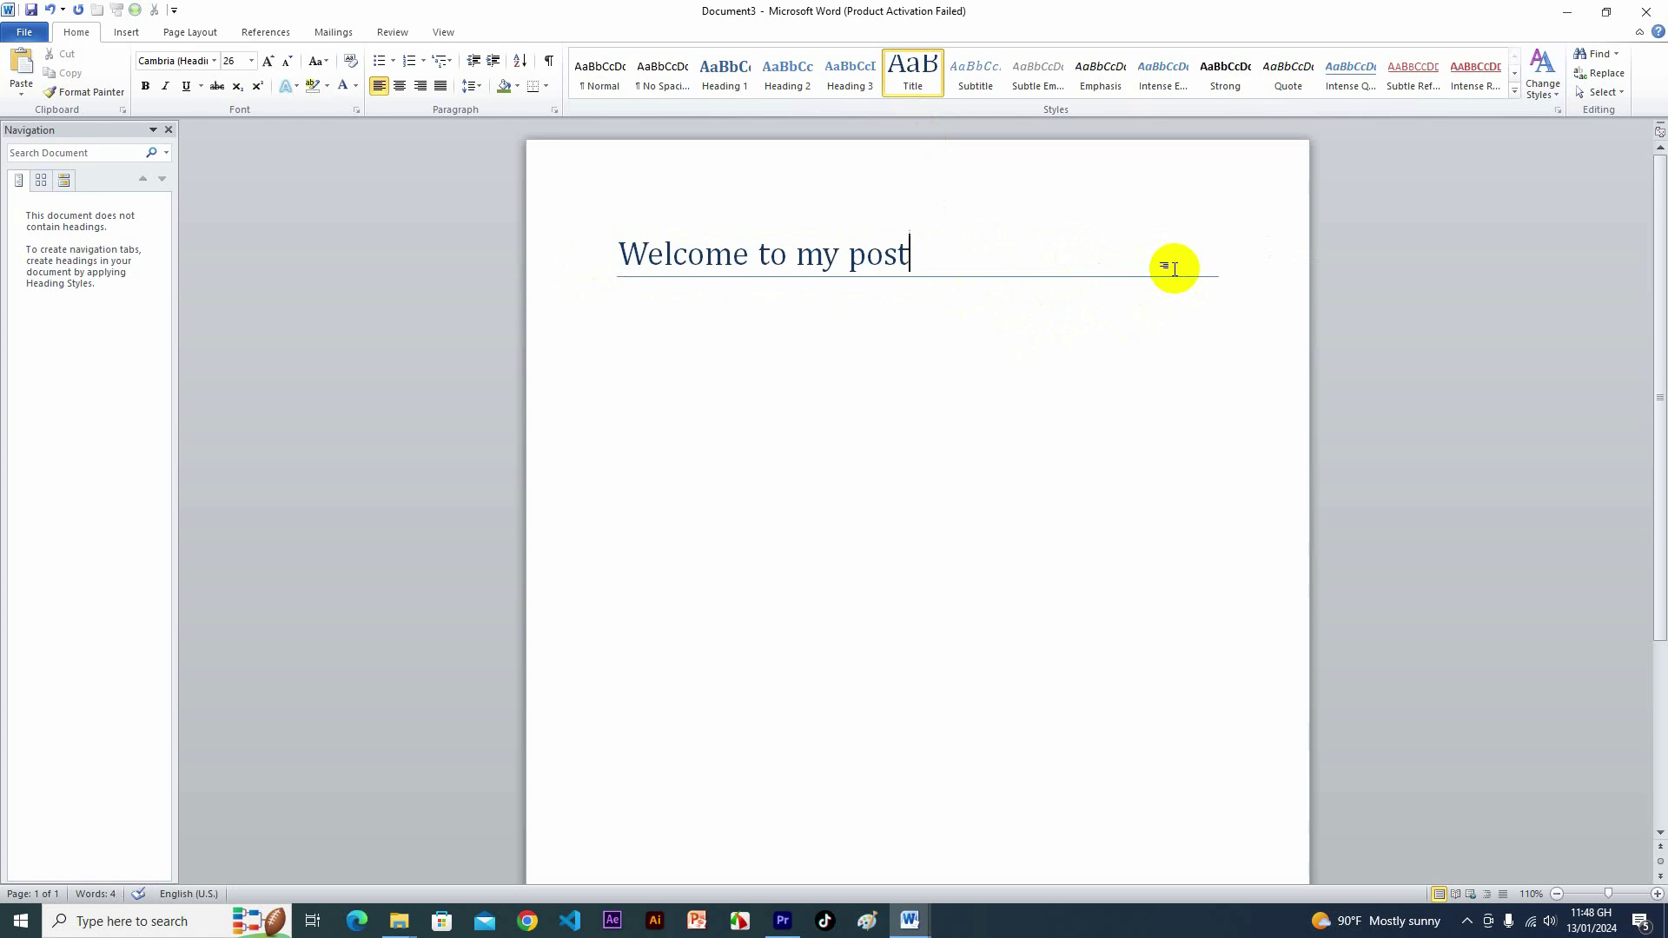
pyautogui.moveTo(924, 254); pyautogui.dragTo(628, 260)
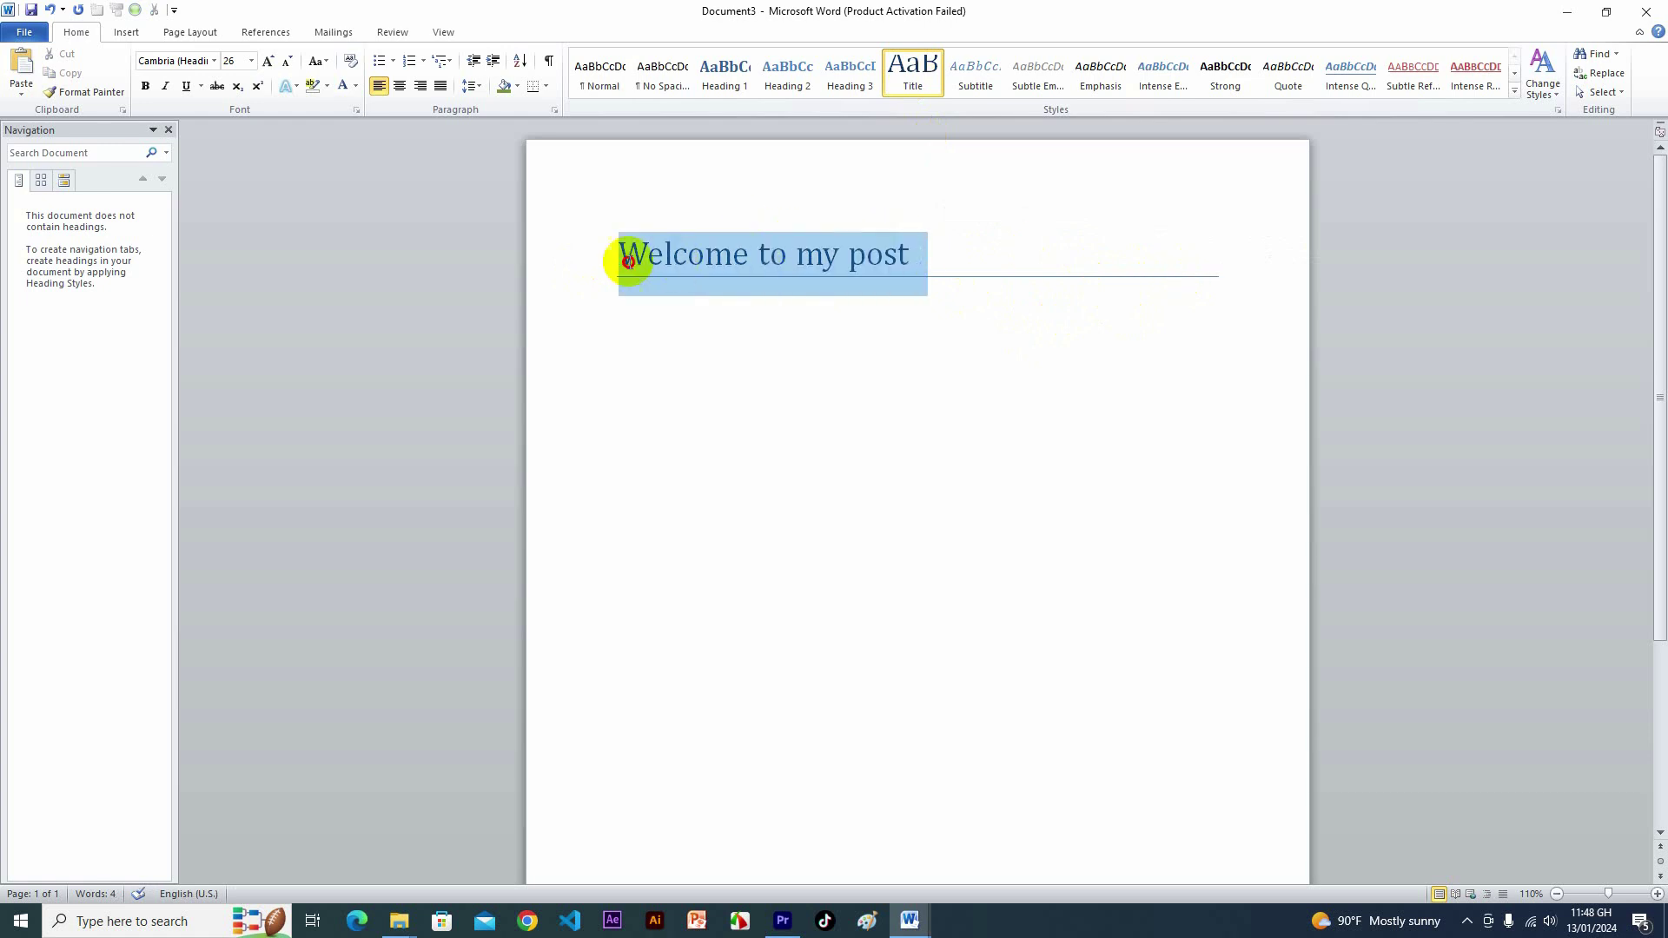
# Make the title bold and apply the green outlined text effect
pyautogui.click(145, 87)
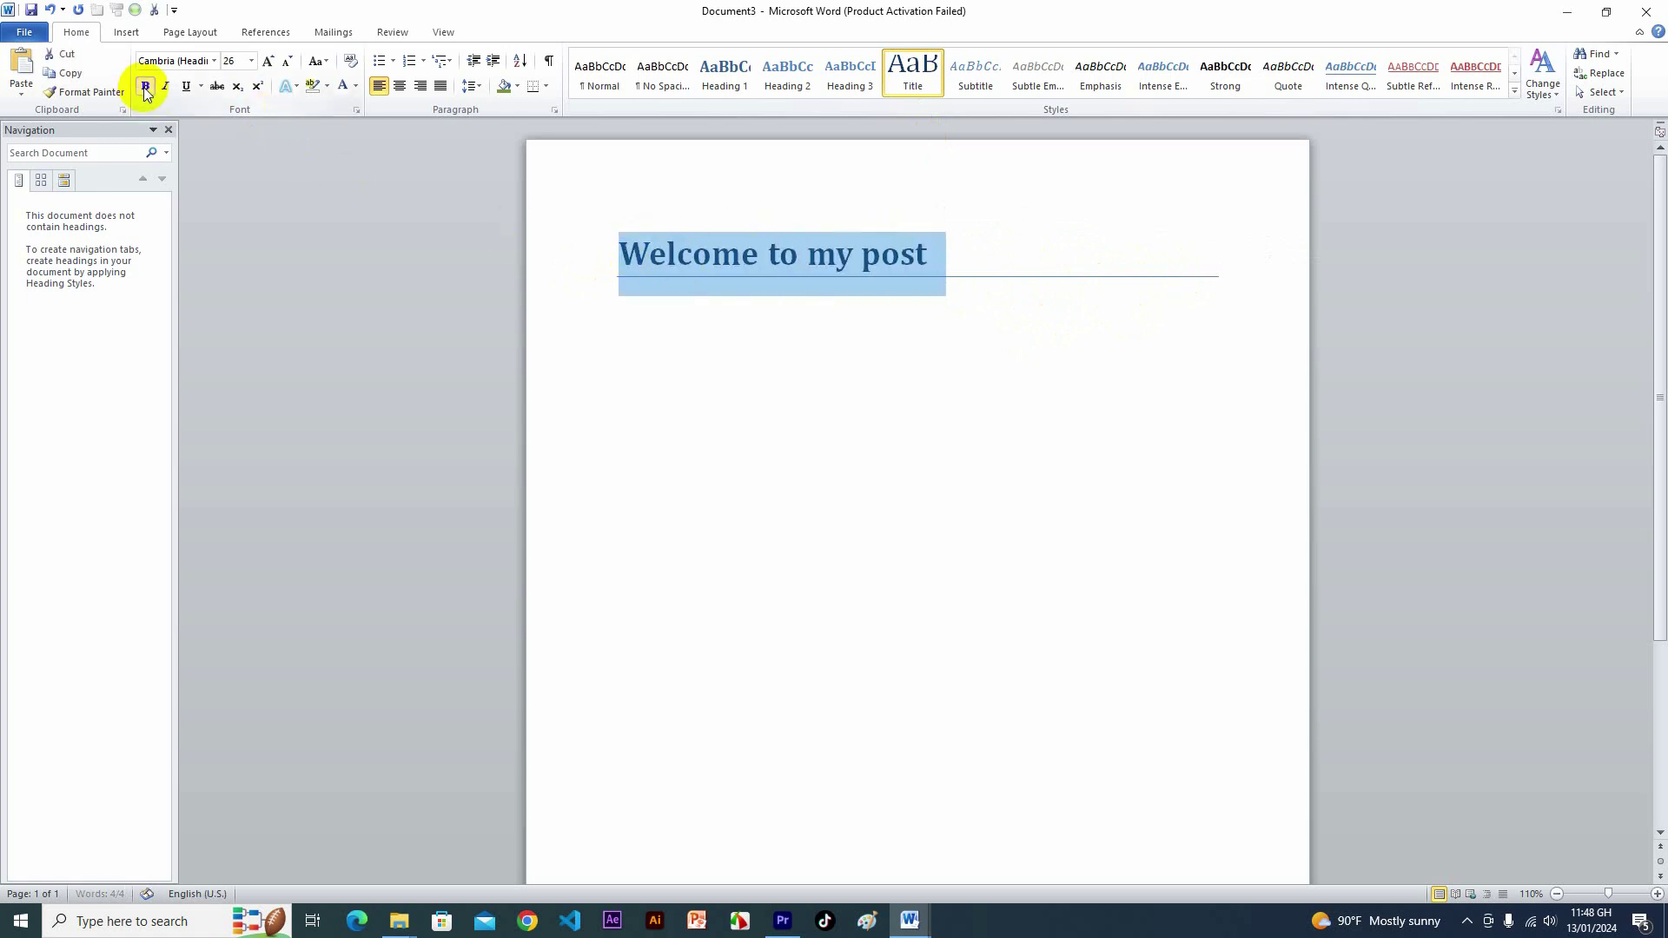
pyautogui.click(295, 86)
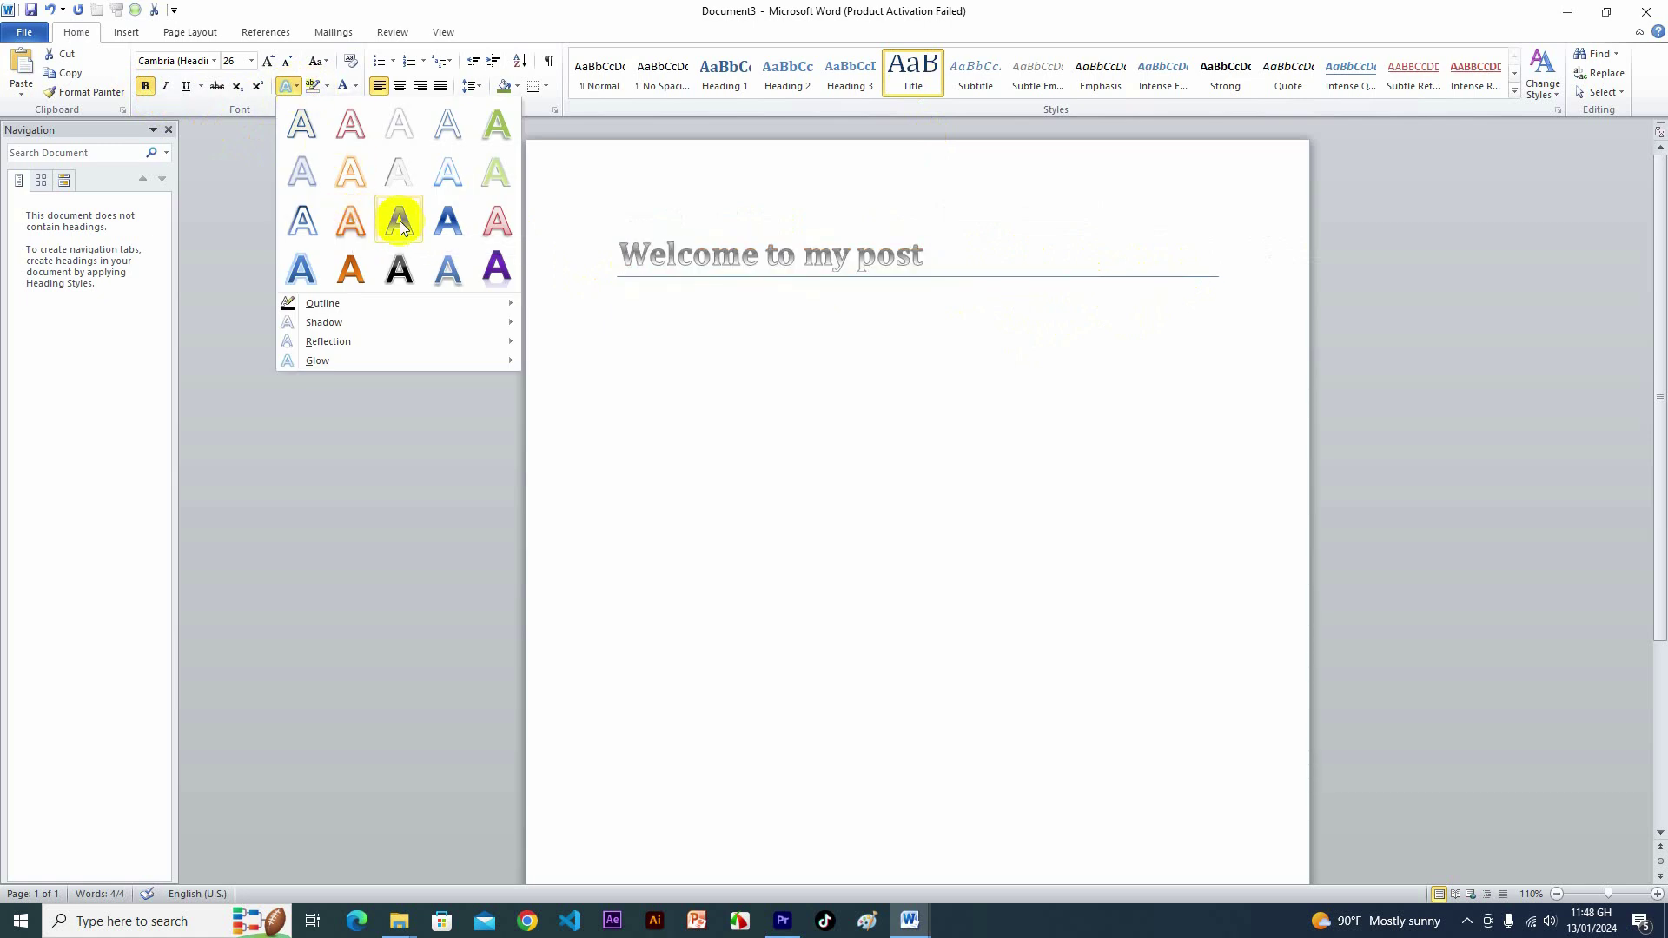
pyautogui.click(499, 133)
pyautogui.click(779, 310)
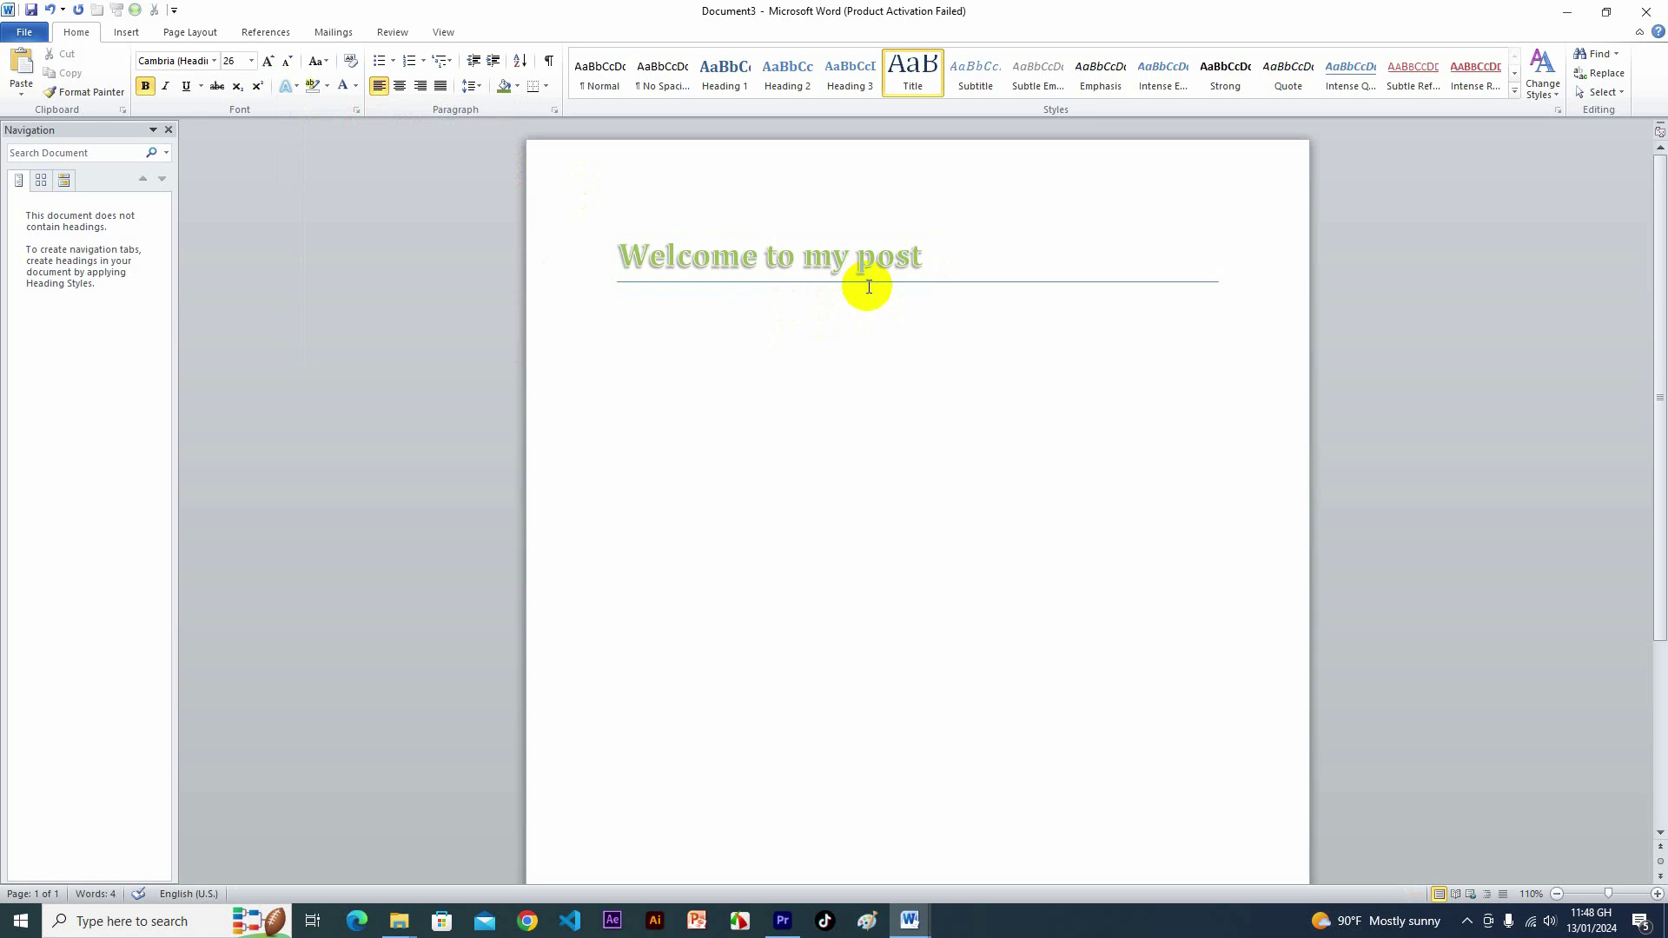
pyautogui.click(982, 260)
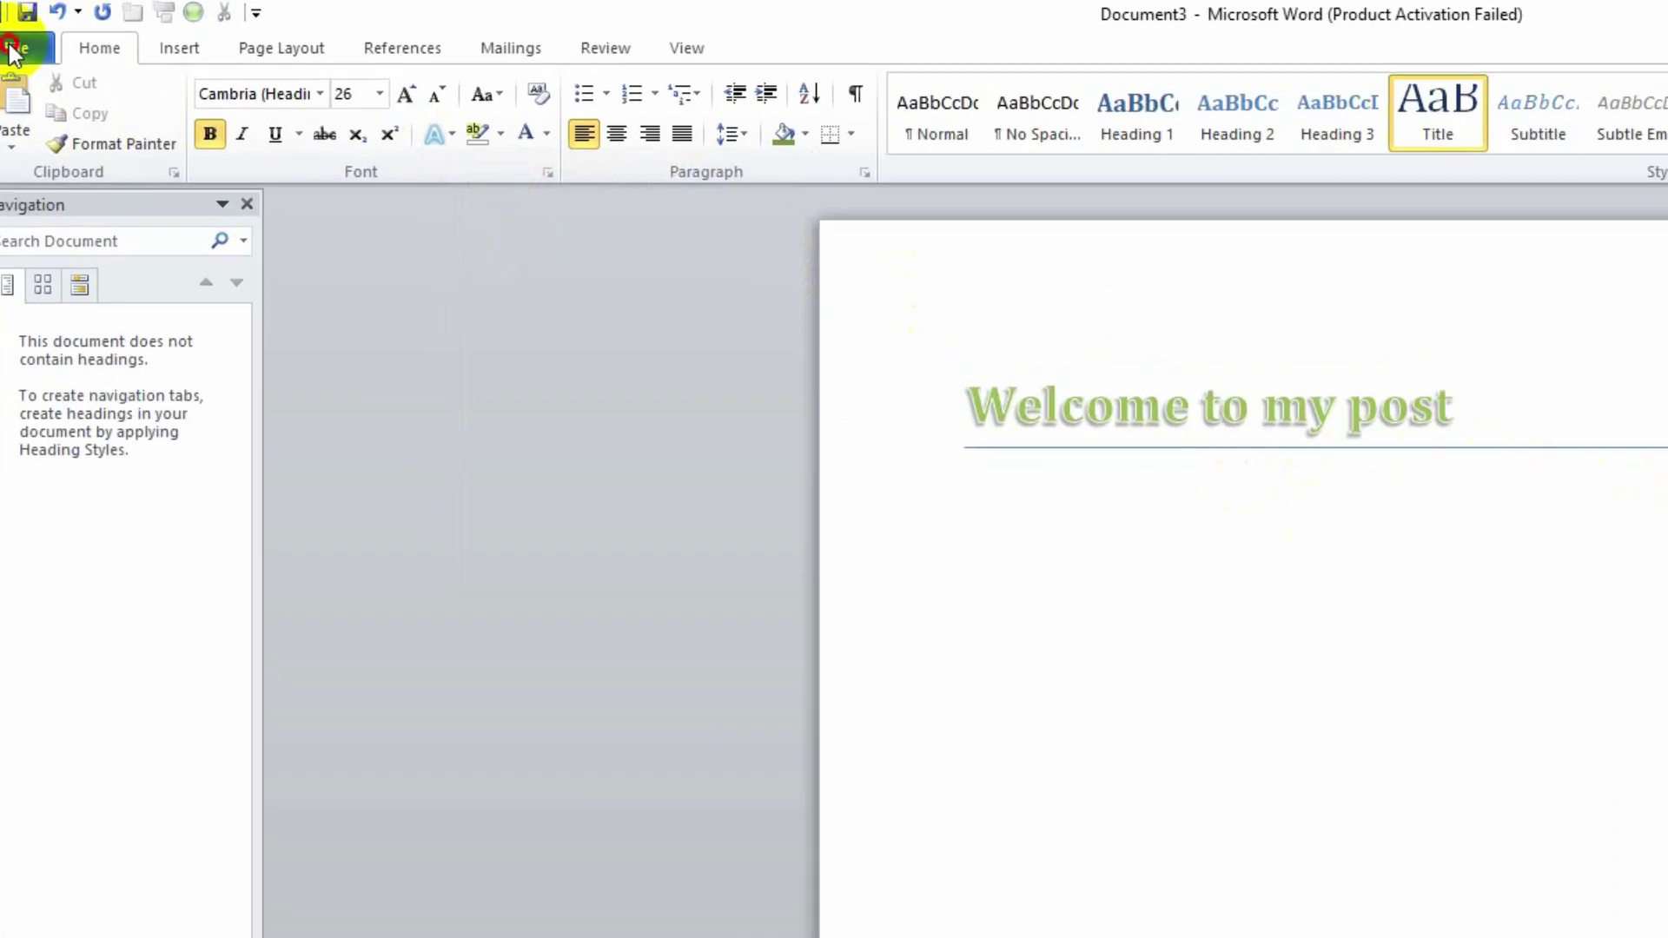
# Save the document as 'test' in the Pictures folder and close it
pyautogui.click(23, 34)
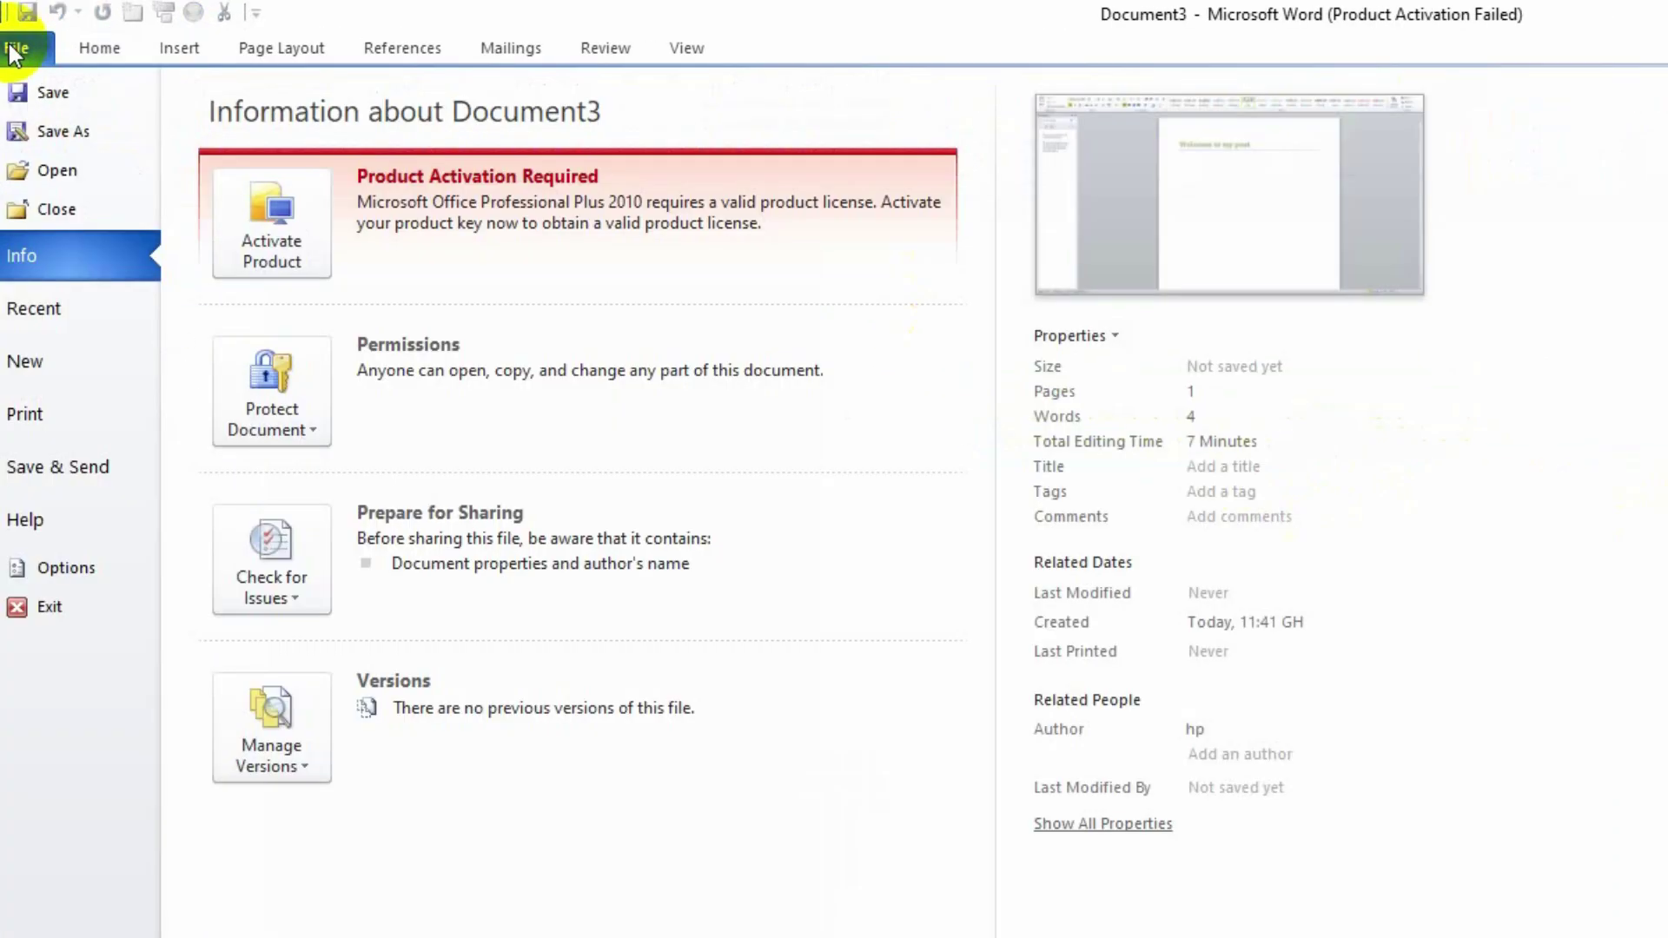
pyautogui.click(56, 134)
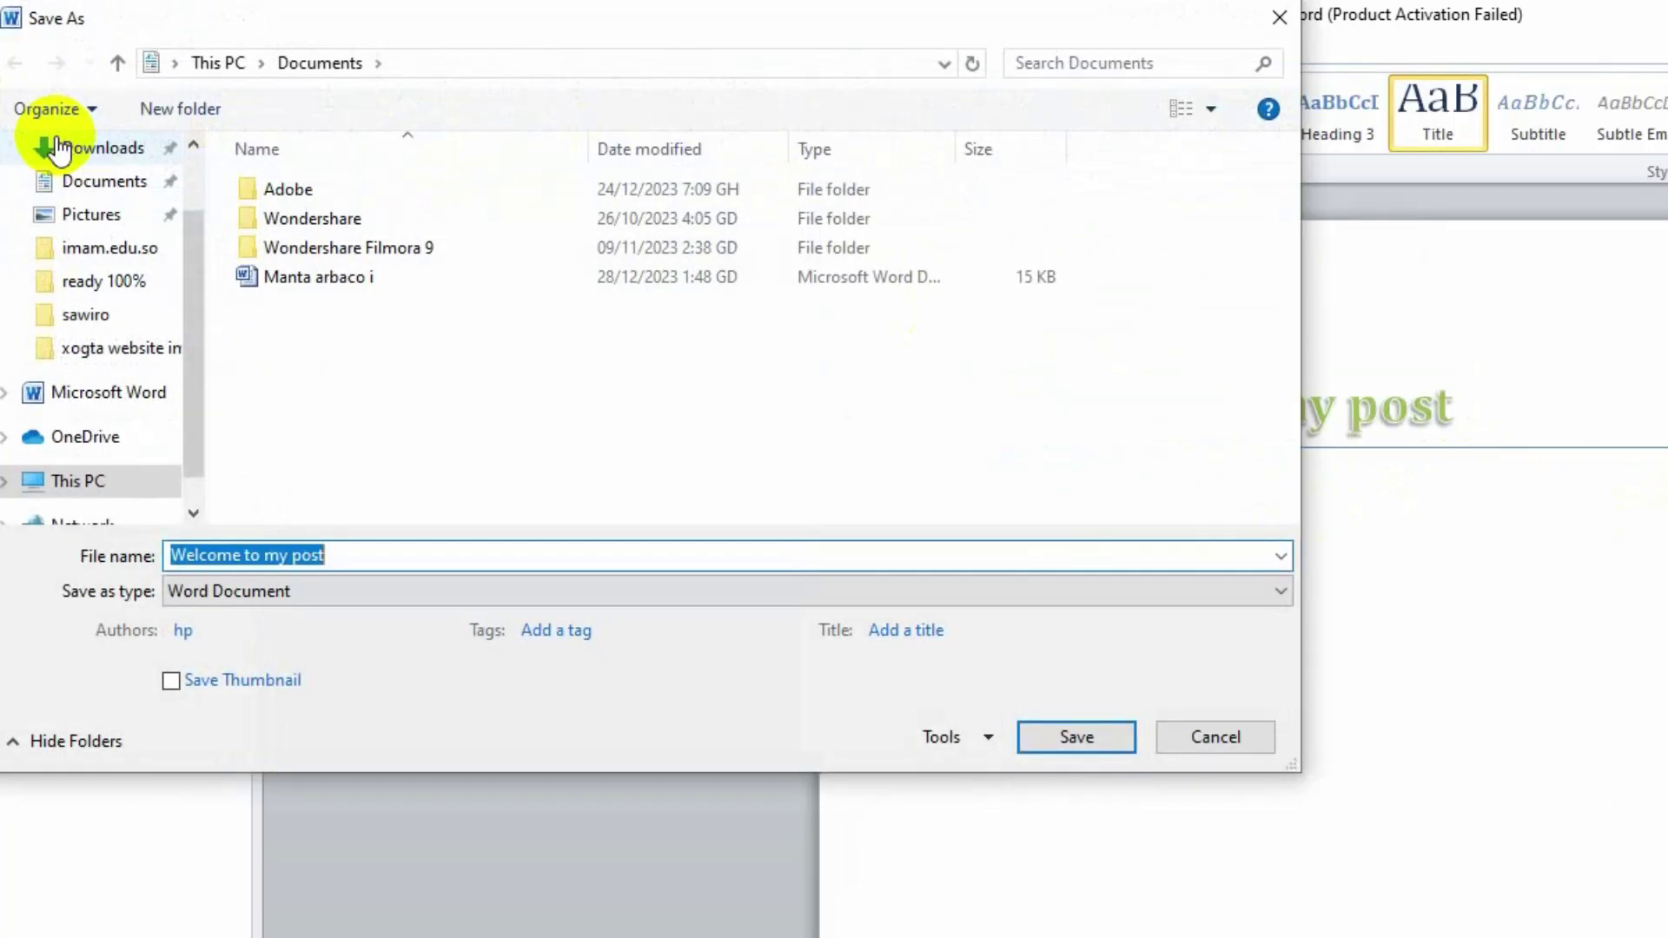
pyautogui.moveTo(195, 317); pyautogui.dragTo(202, 351)
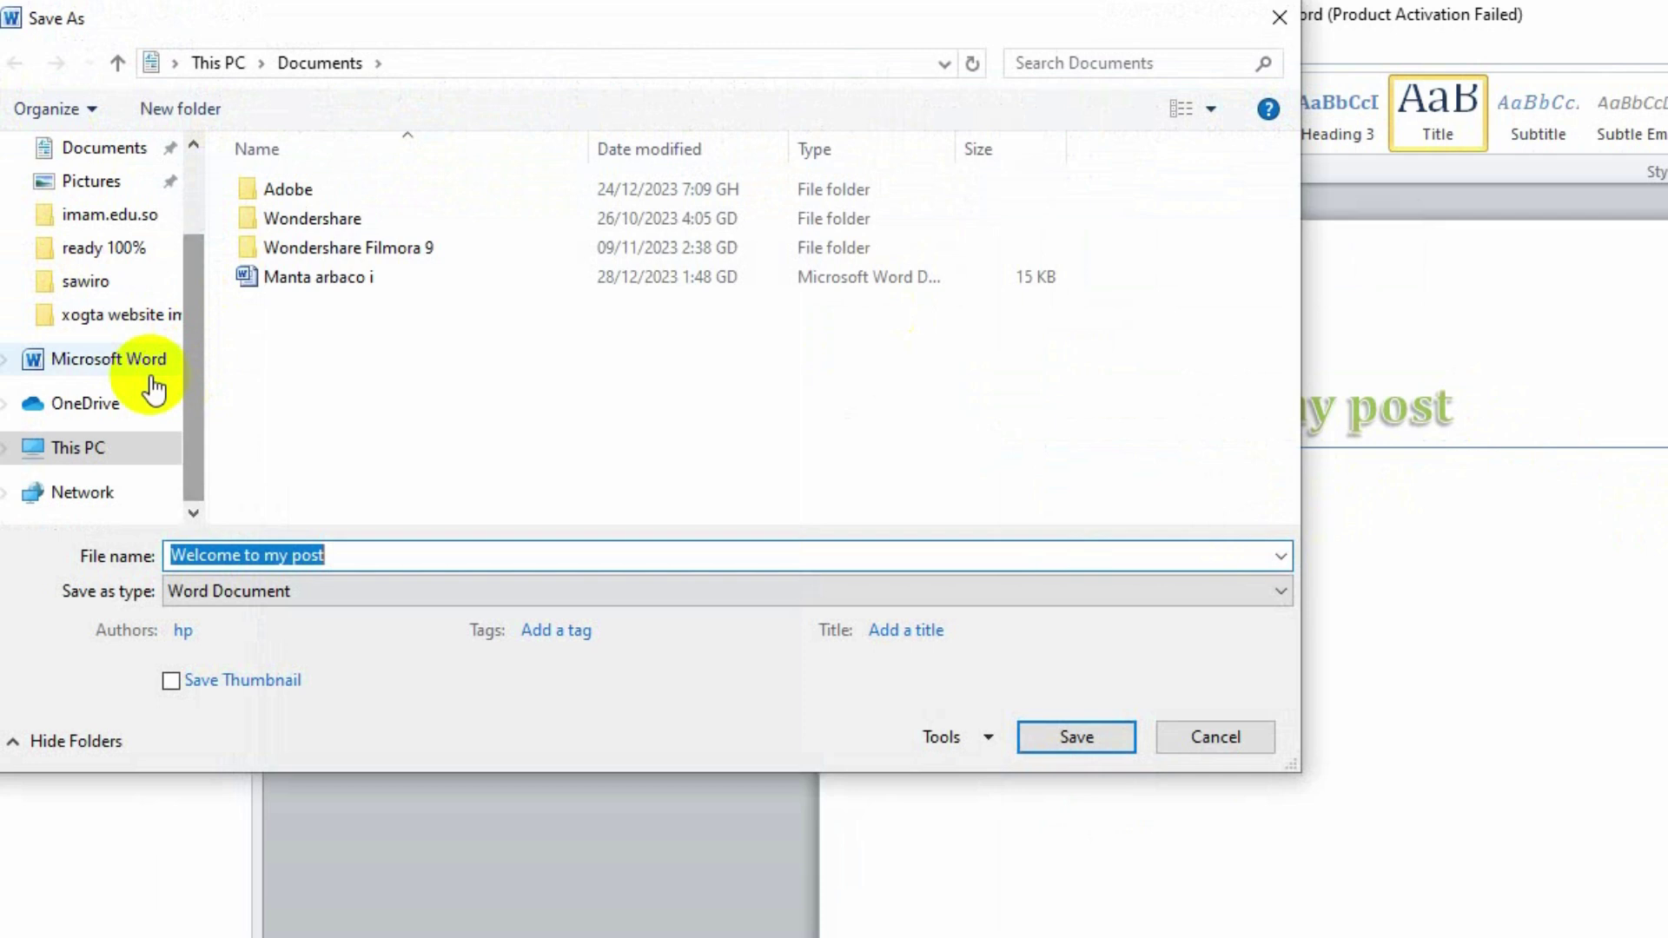
pyautogui.click(87, 181)
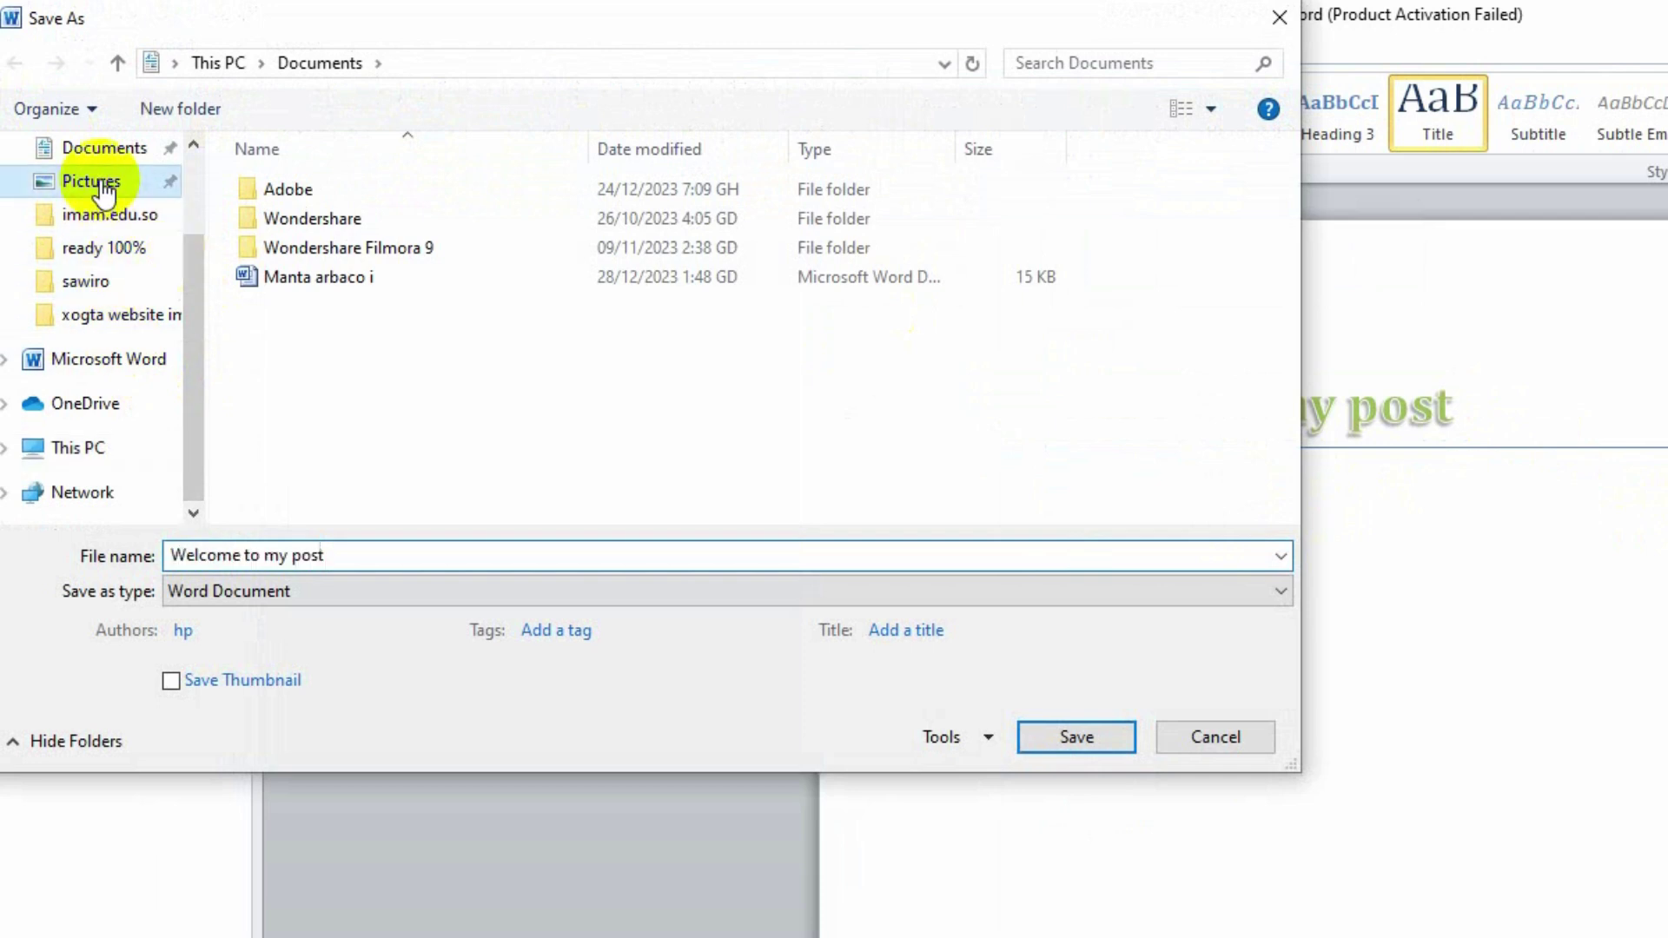
pyautogui.click(380, 560)
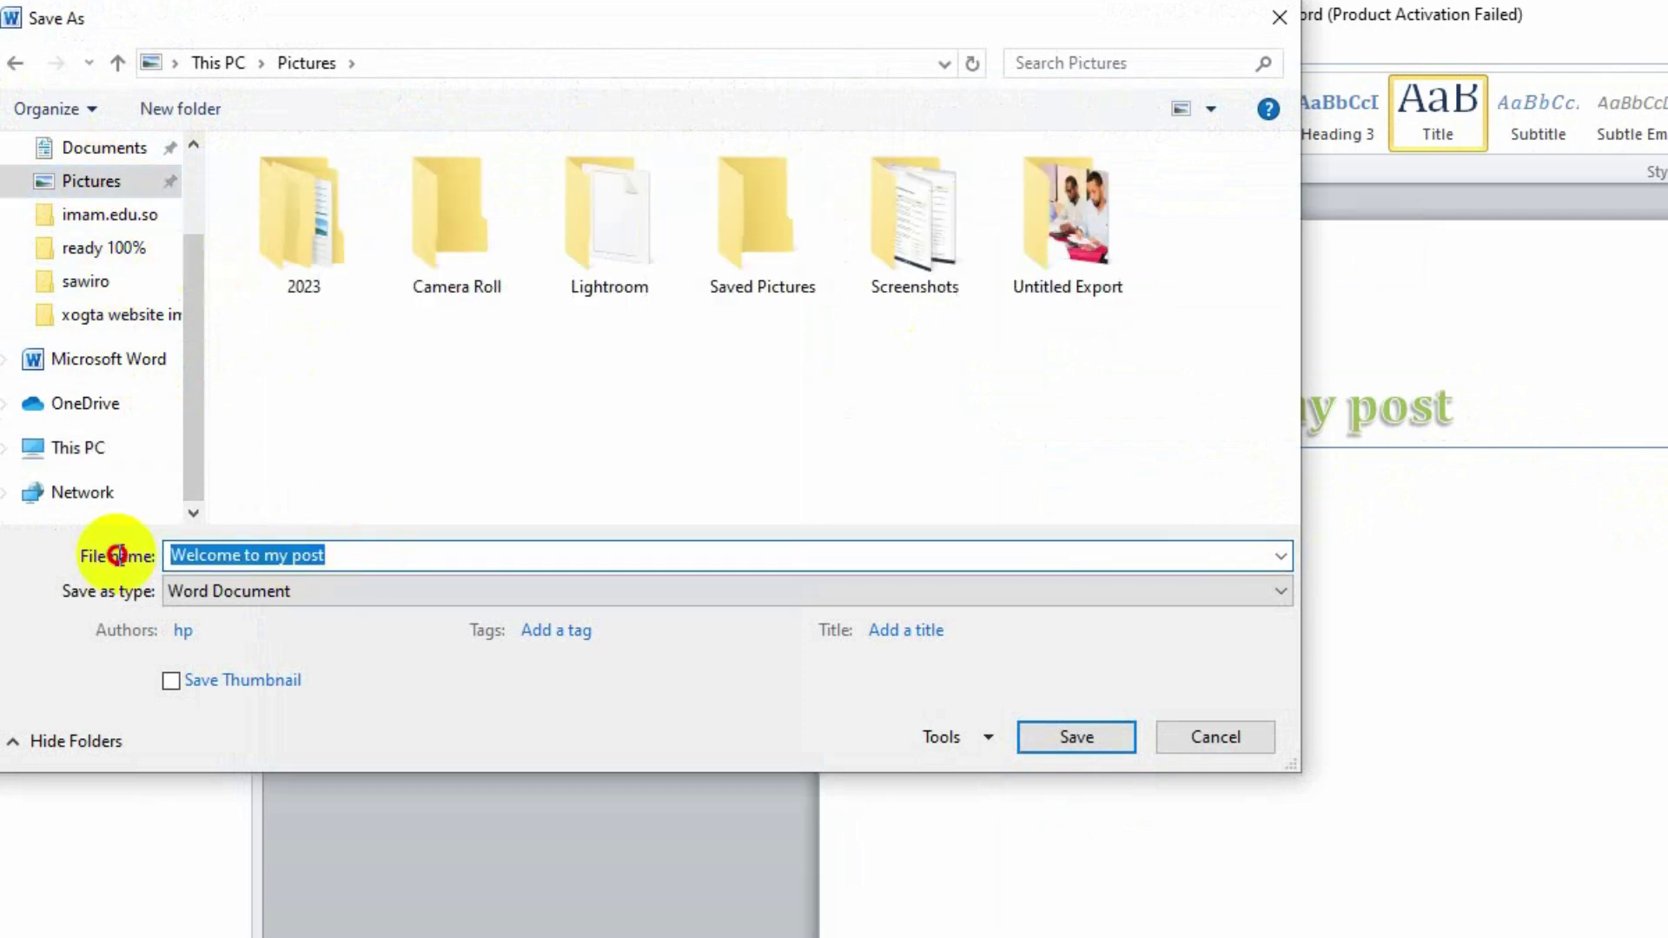
pyautogui.write('test')
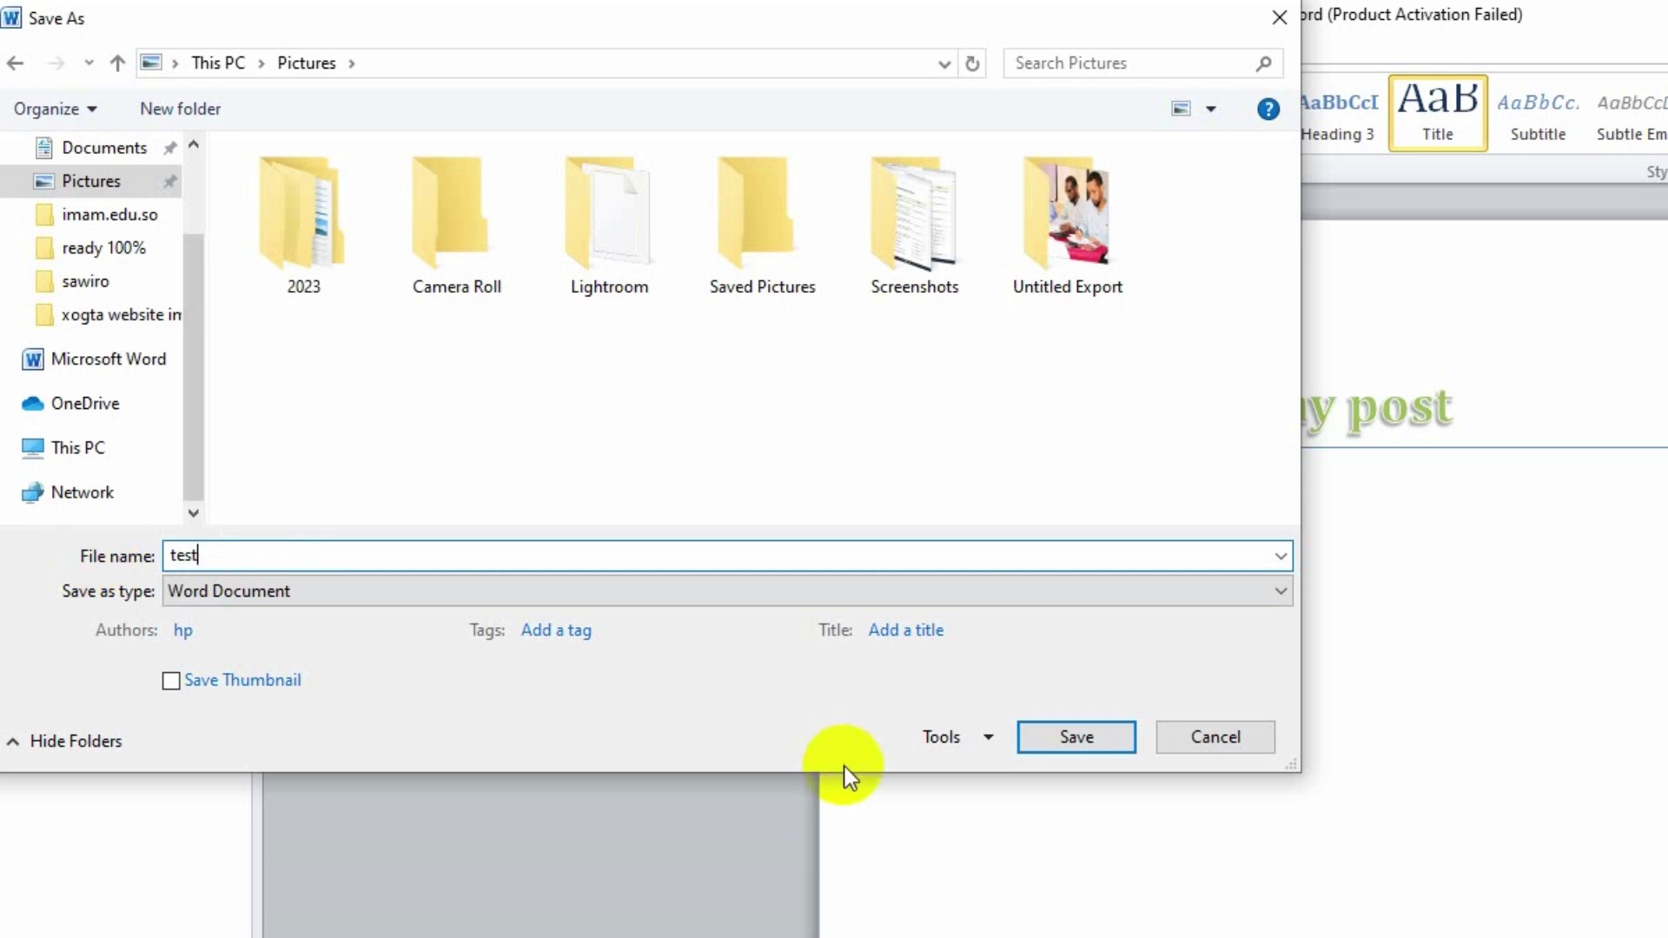
pyautogui.click(1076, 739)
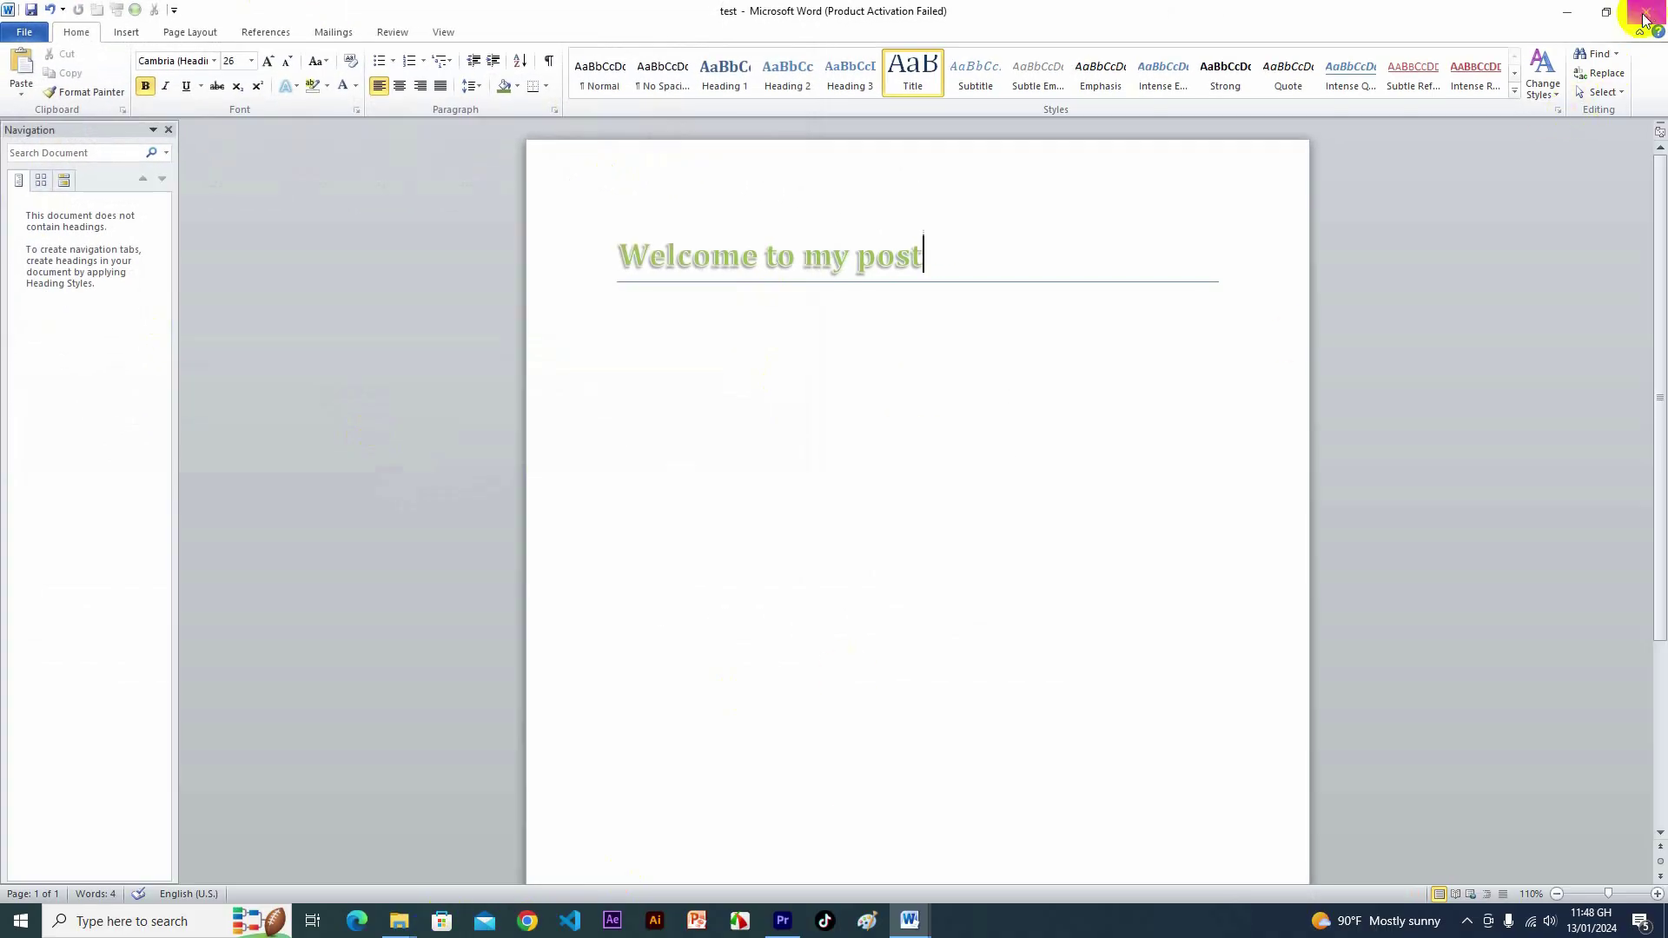
pyautogui.click(1644, 11)
pyautogui.moveTo(399, 921)
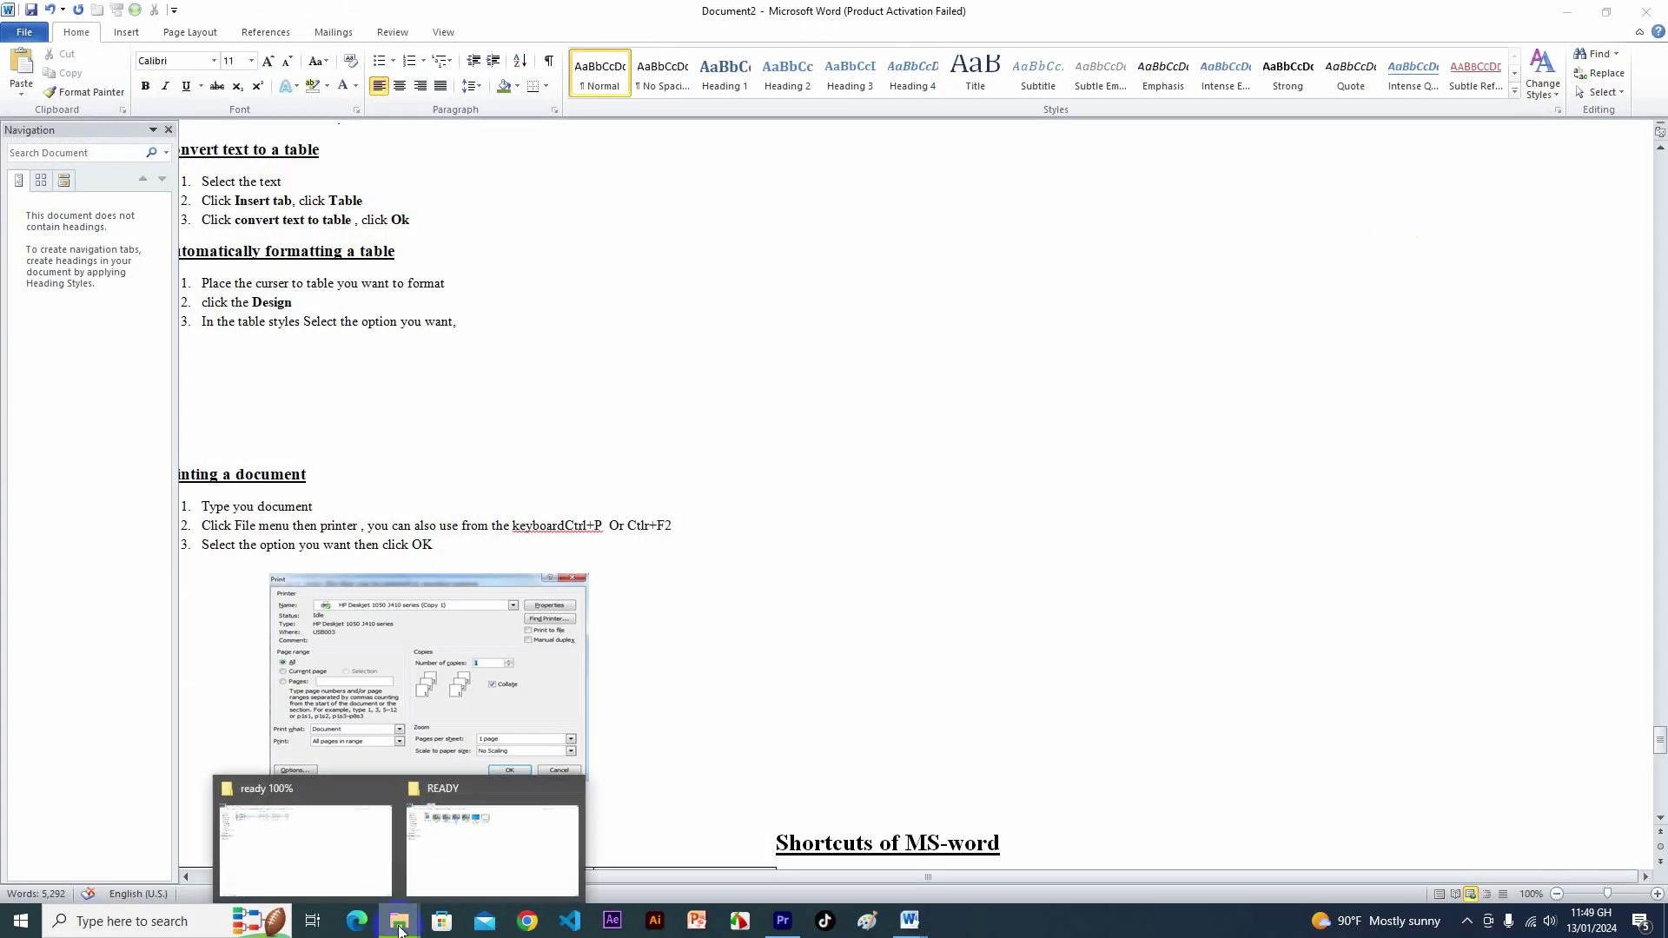
# In File Explorer, go to Pictures and open the saved 'test' document in Word
pyautogui.click(357, 862)
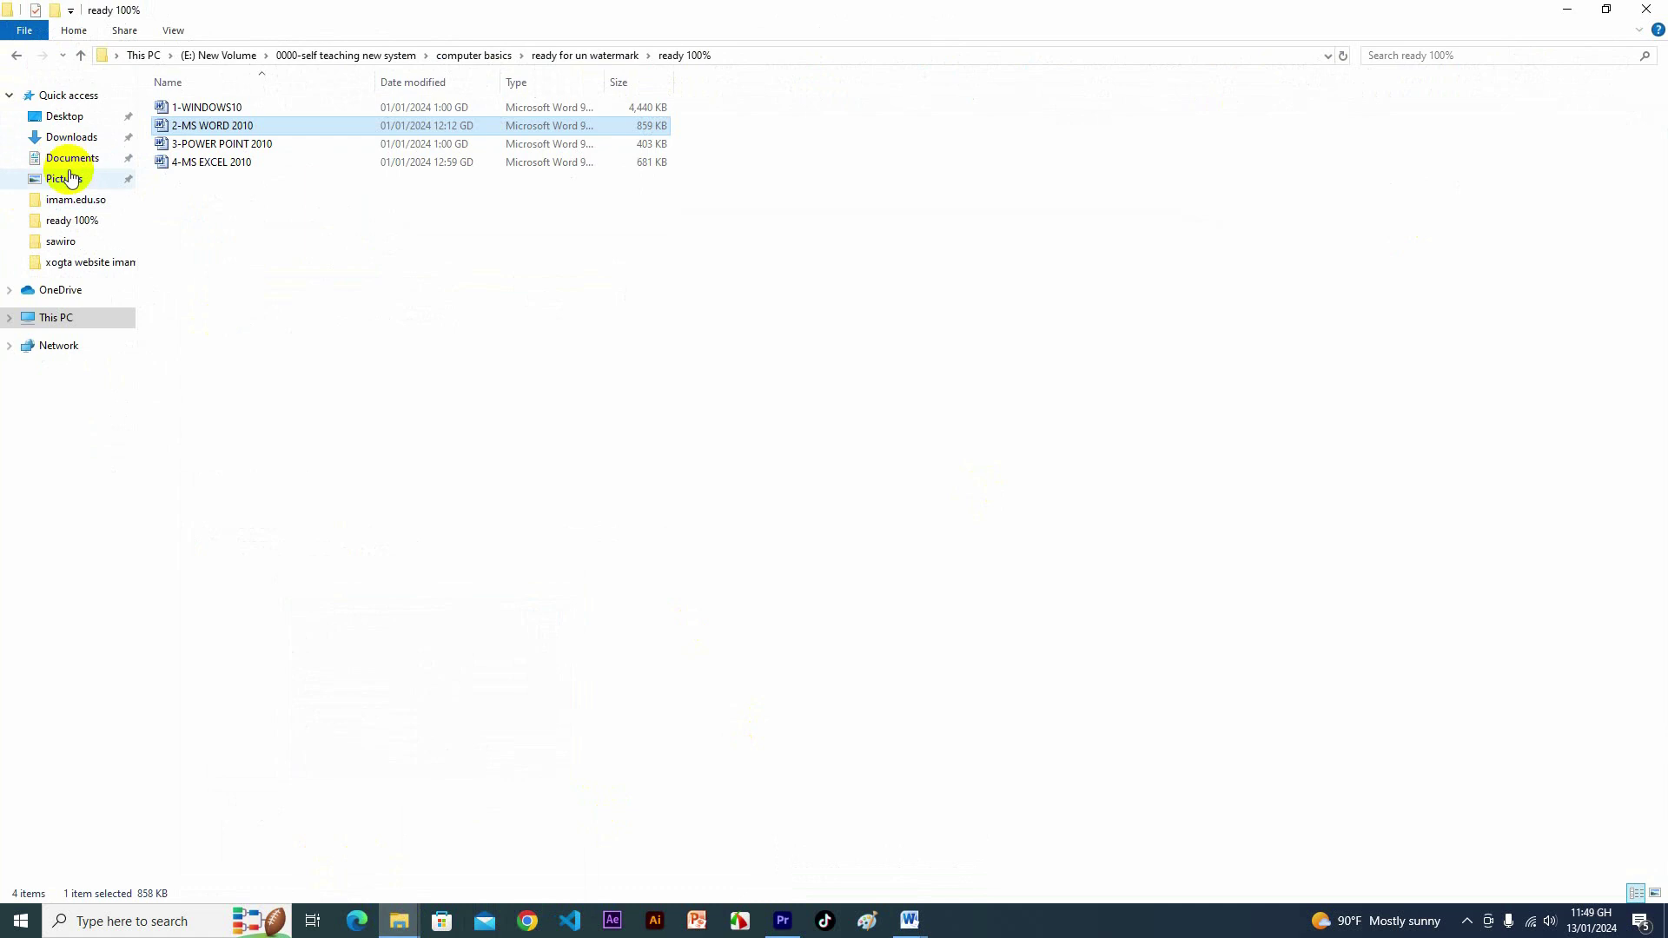
pyautogui.click(64, 178)
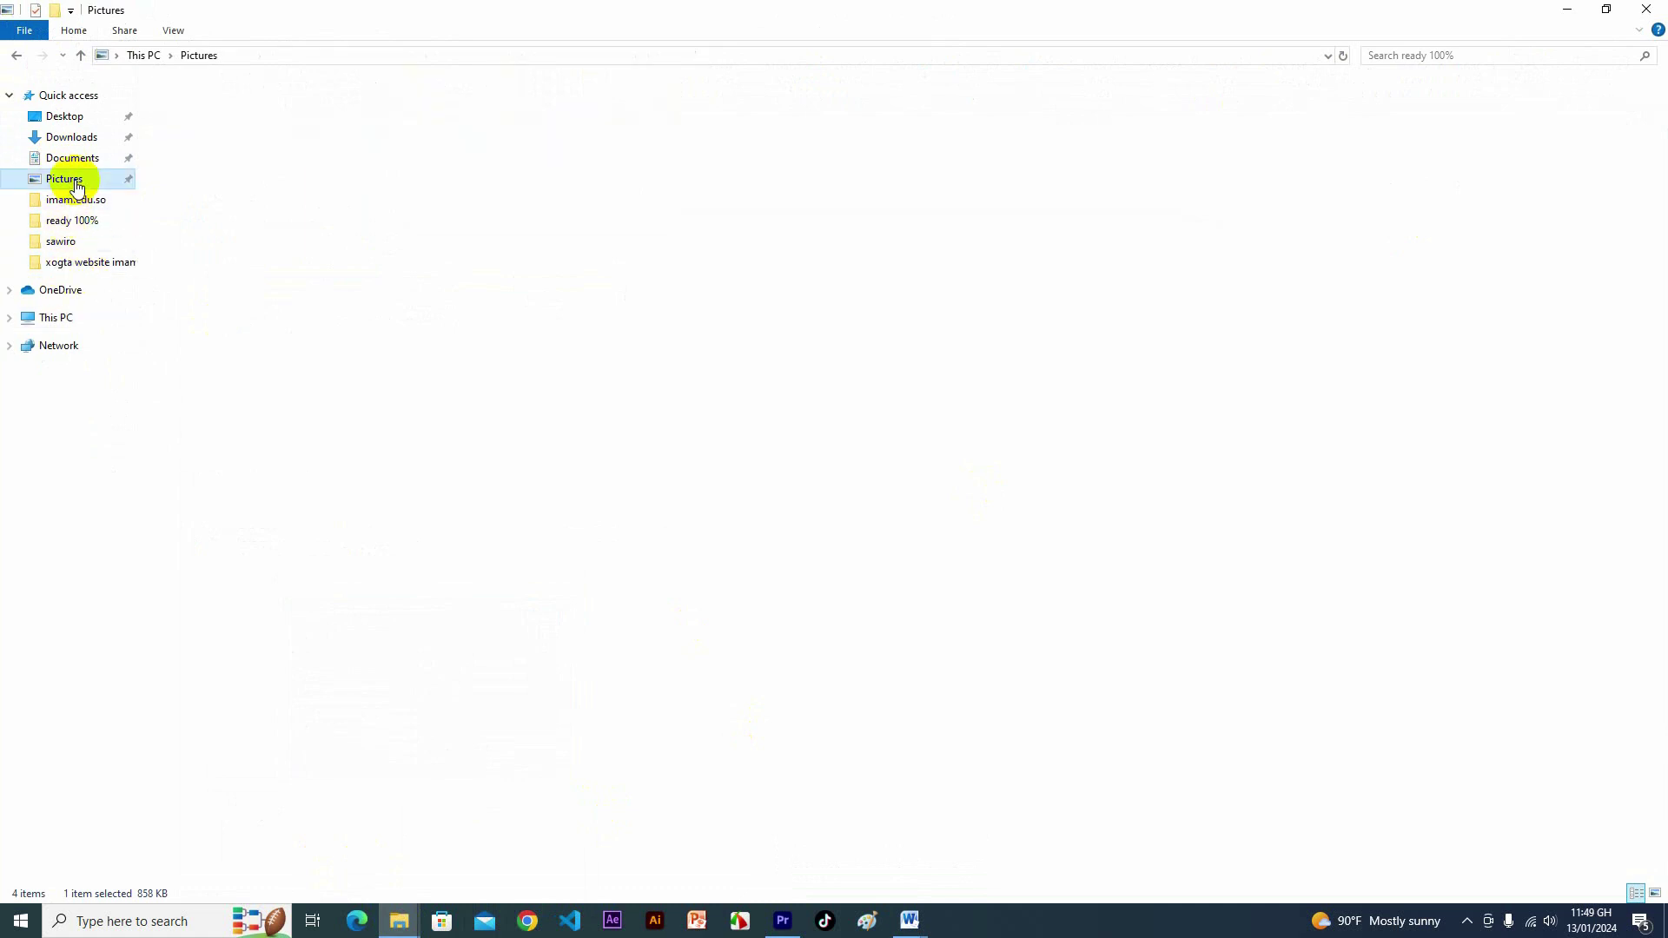
pyautogui.click(1057, 163)
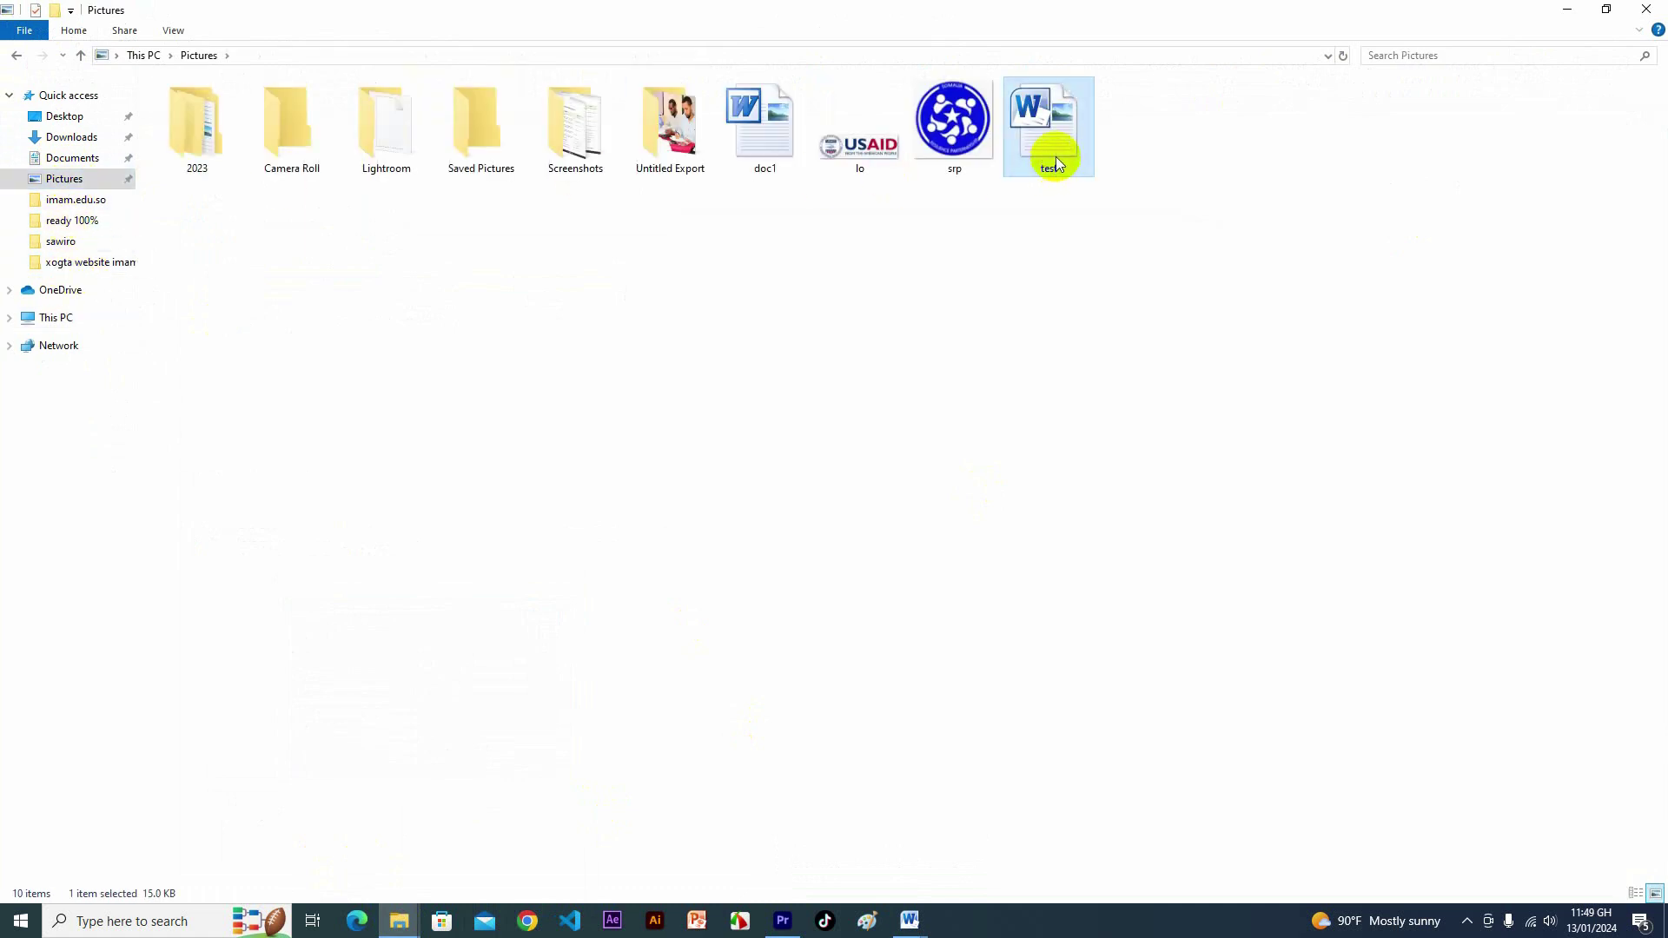
pyautogui.doubleClick(1058, 154)
# Select the title to check its formatting, then close the 'test' document
pyautogui.moveTo(943, 258); pyautogui.dragTo(661, 263)
pyautogui.click(1190, 283)
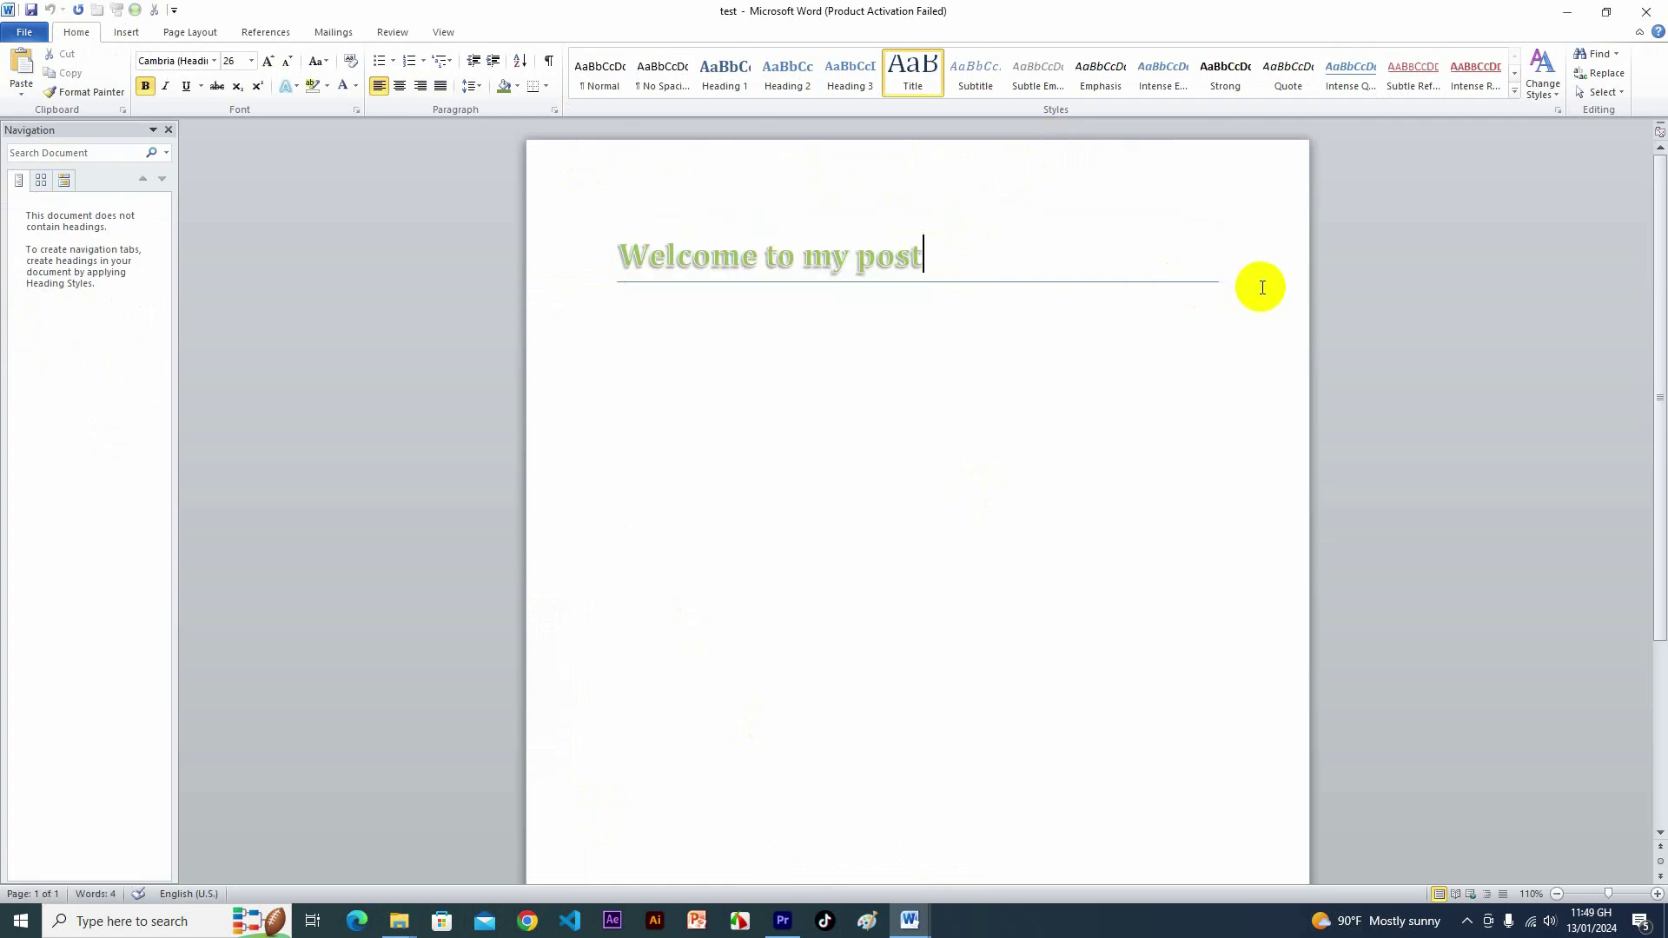
pyautogui.click(1649, 14)
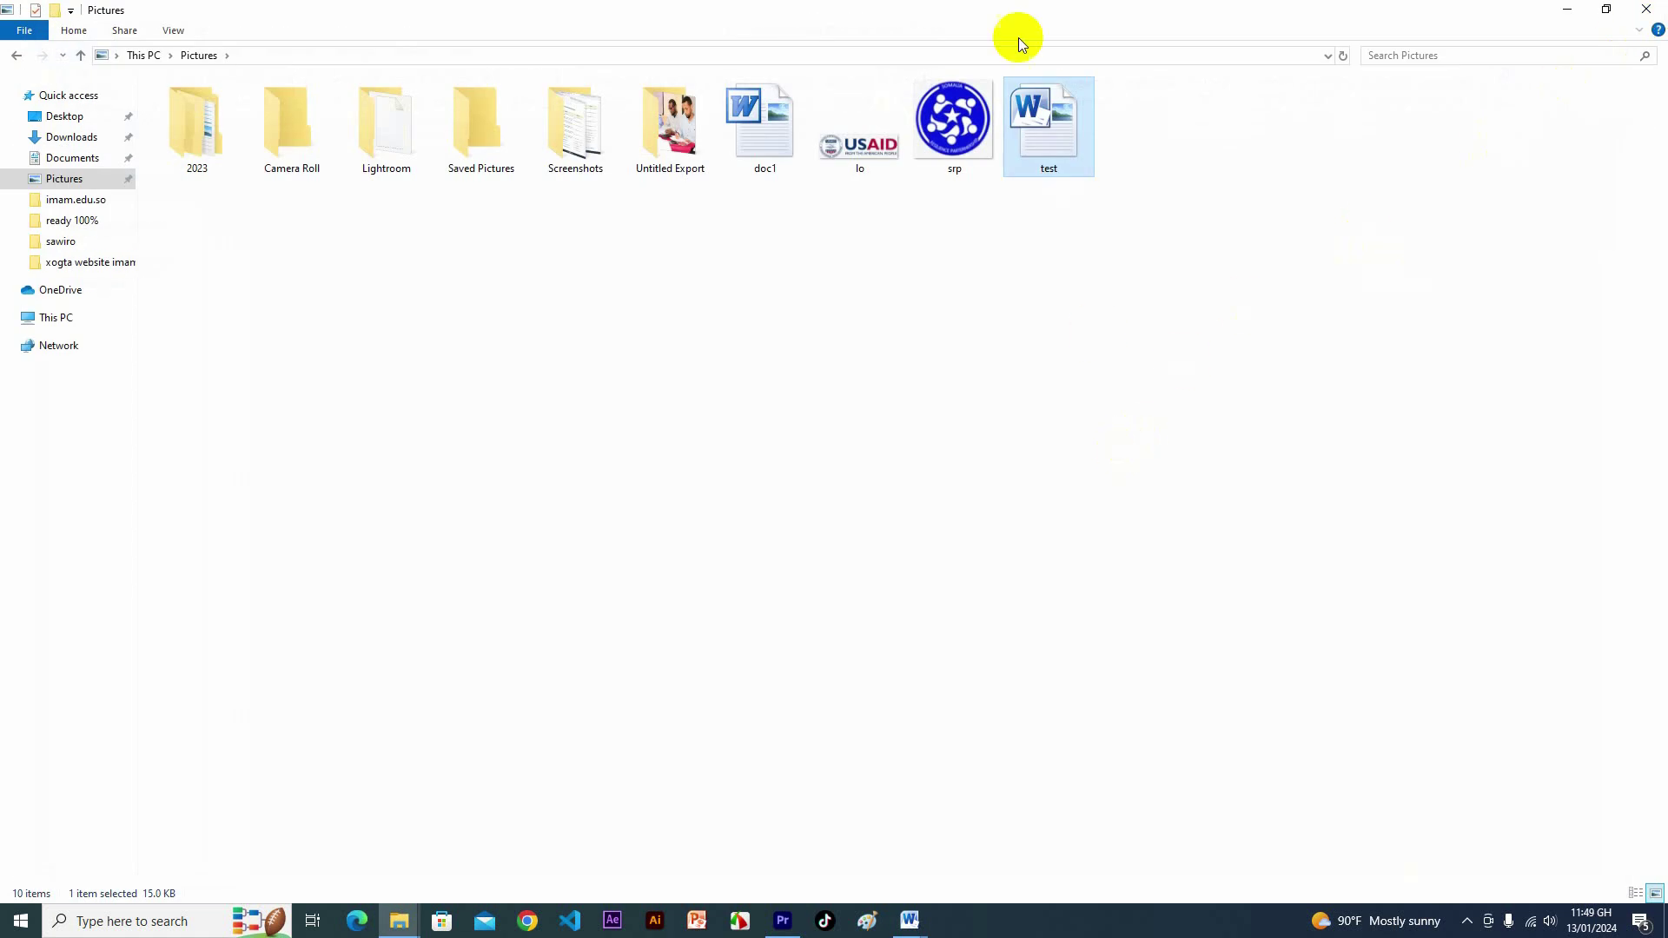
# Search Windows for 'word' and launch Microsoft Word 2010 to a new blank document
pyautogui.click(186, 922)
pyautogui.write('wr')
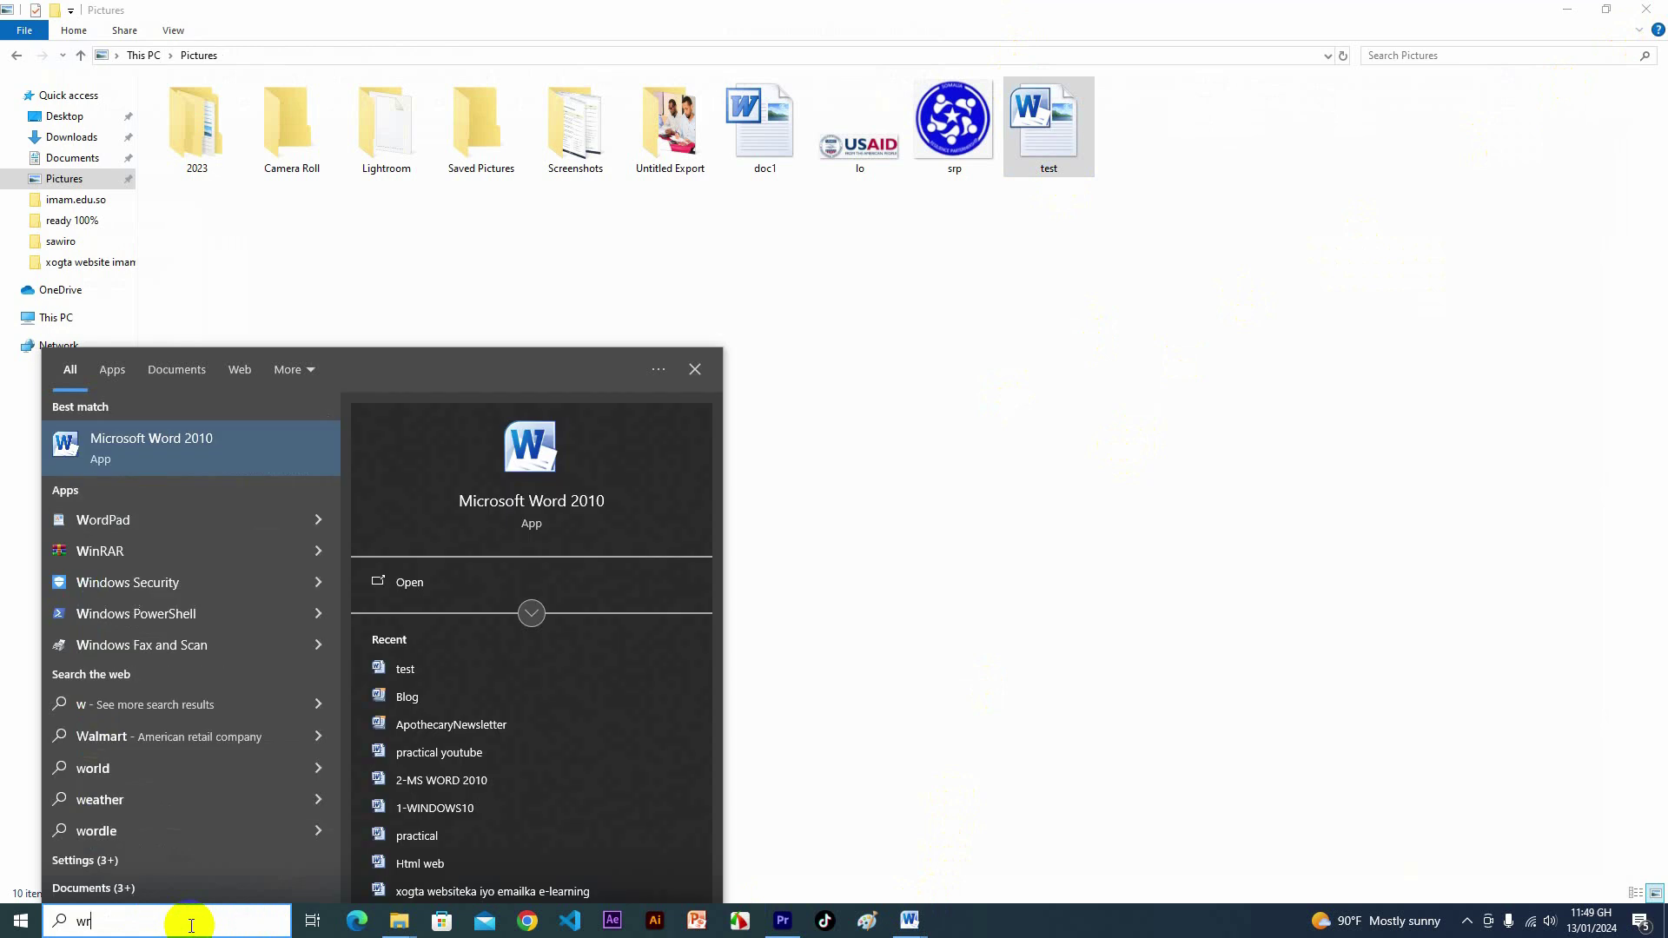
pyautogui.press('BackSpace')
pyautogui.press('BackSpace')
pyautogui.write('w')
pyautogui.write('ord')
pyautogui.click(313, 431)
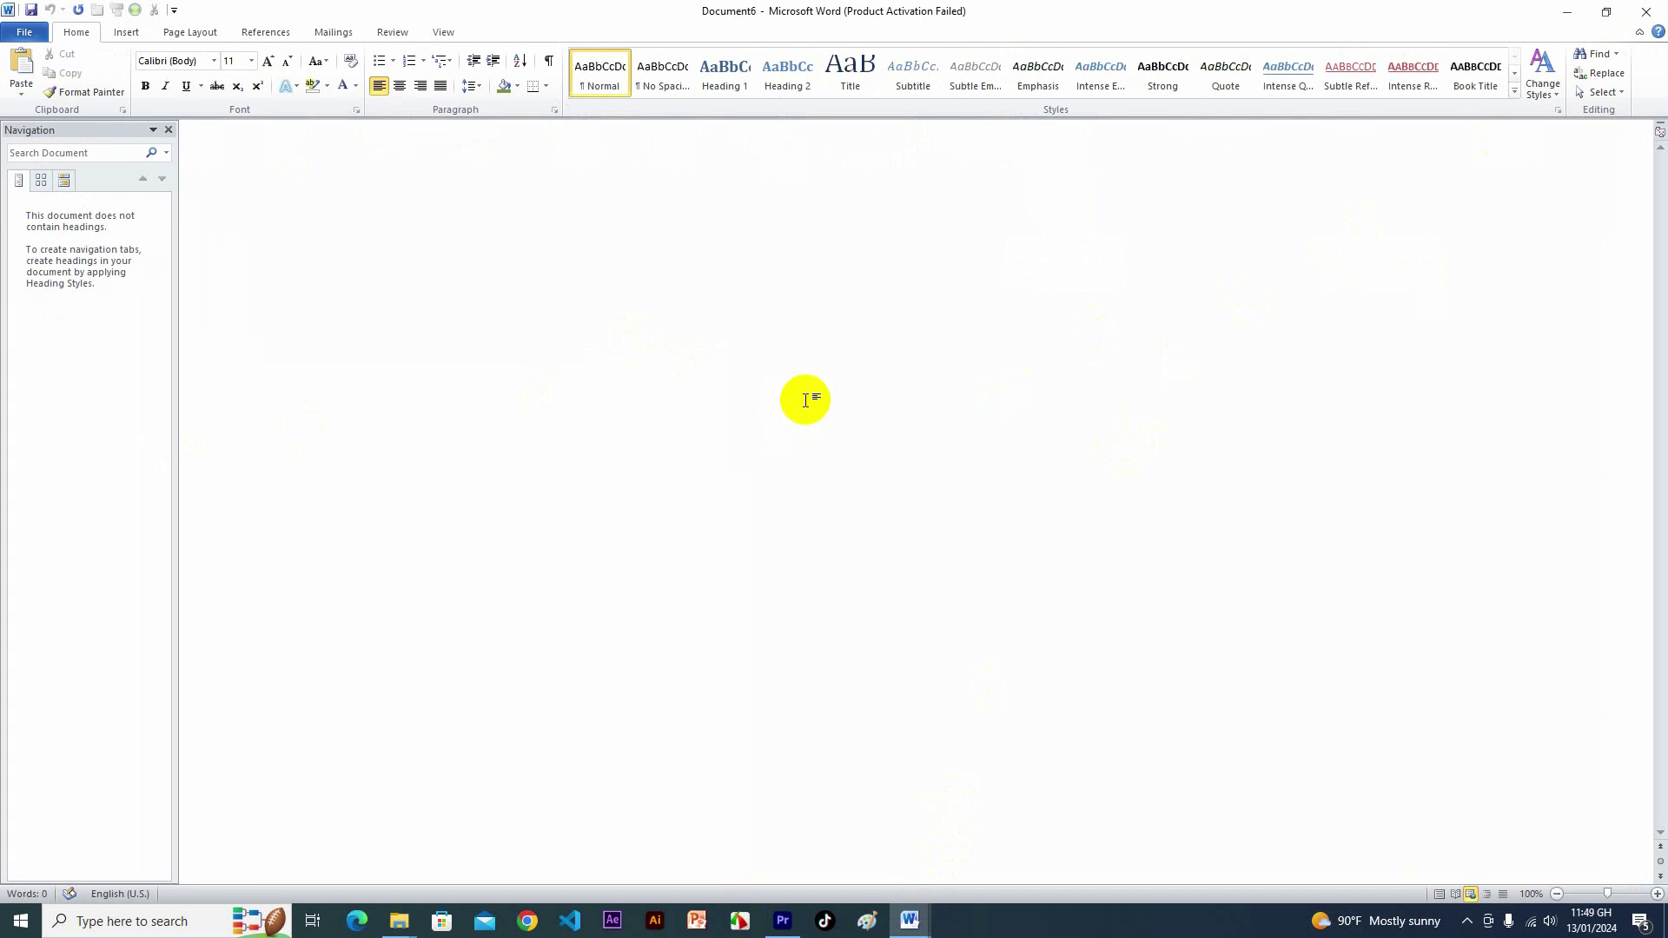
# Switch the blank document to Print Layout view
pyautogui.click(1439, 893)
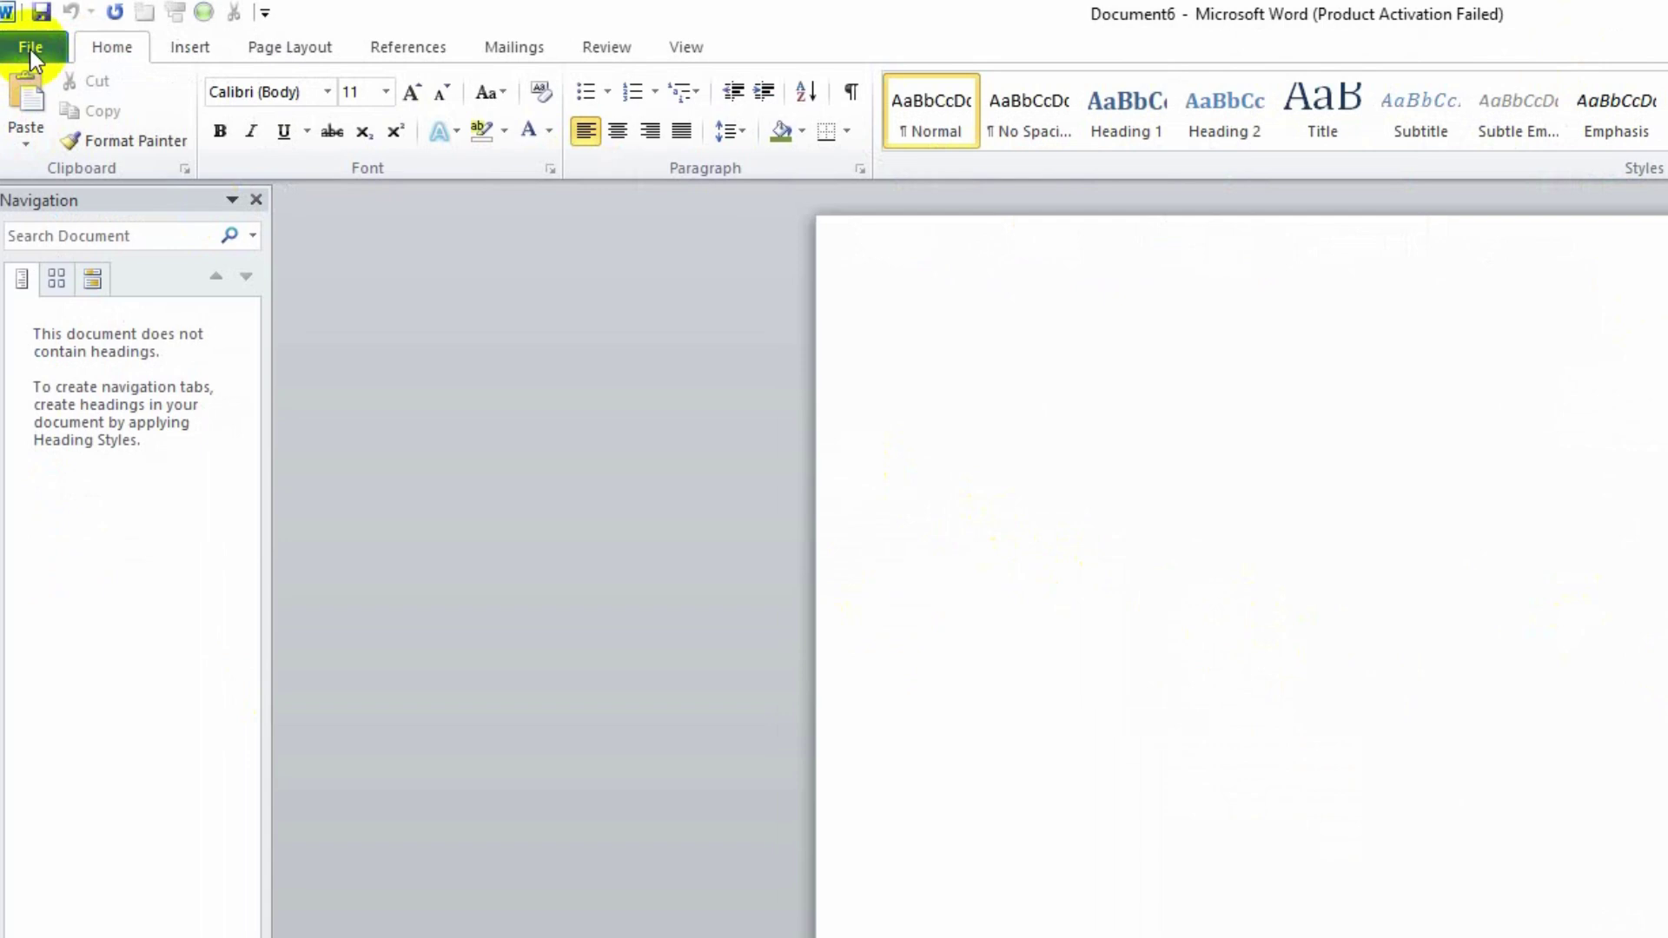
pyautogui.click(25, 33)
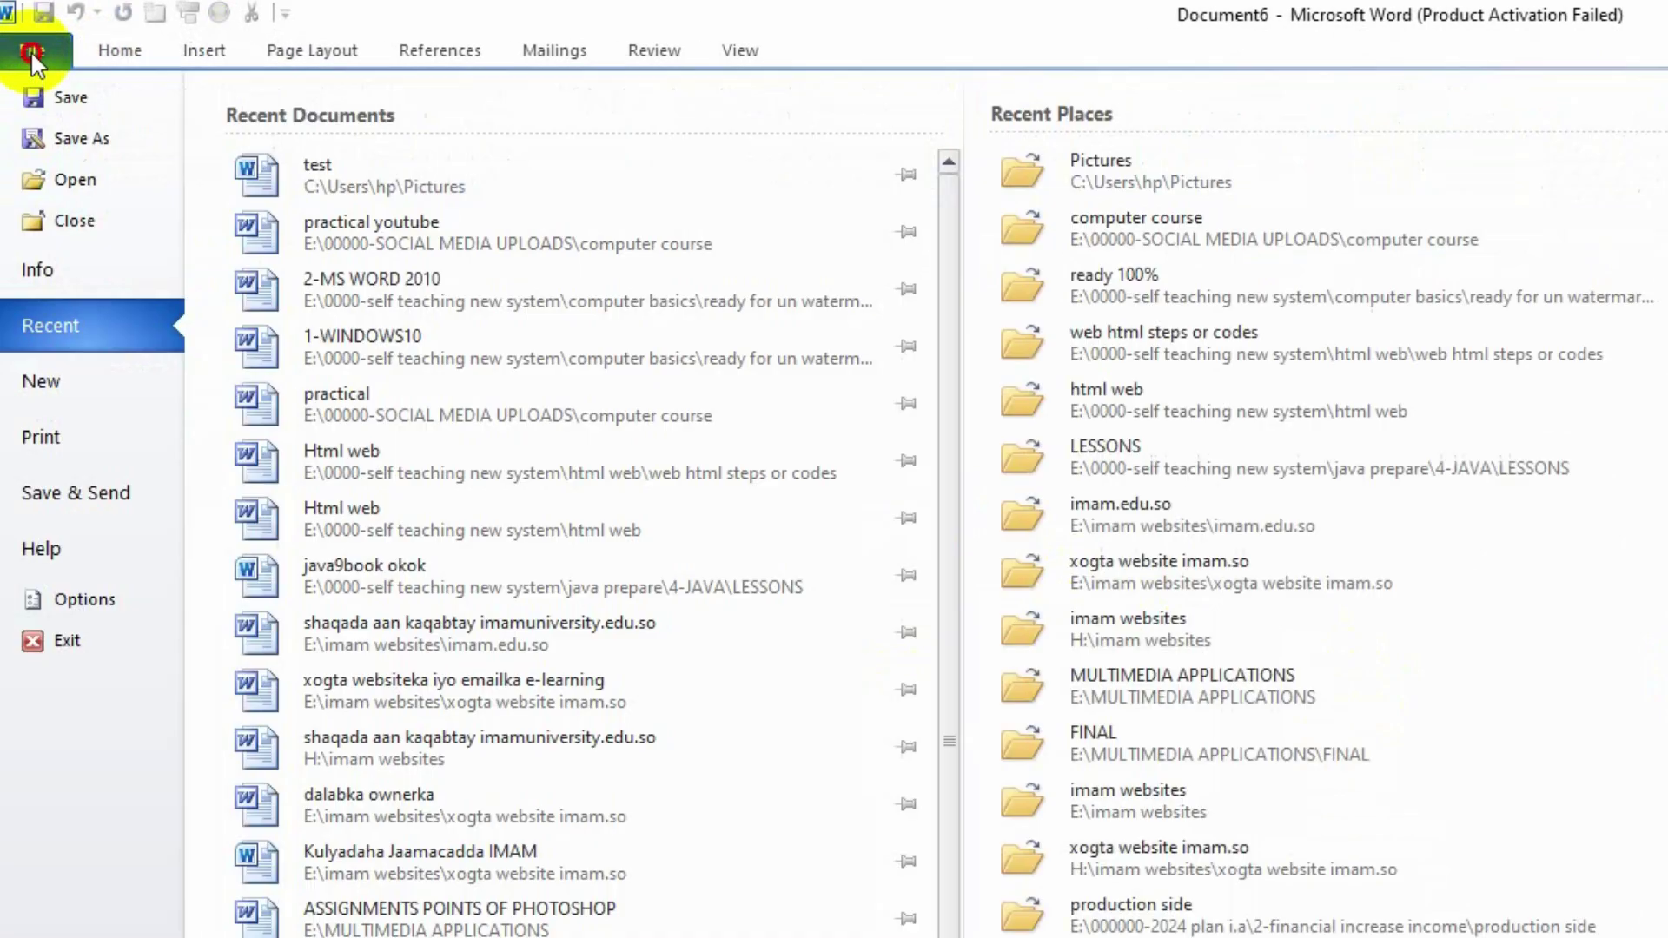
pyautogui.click(36, 54)
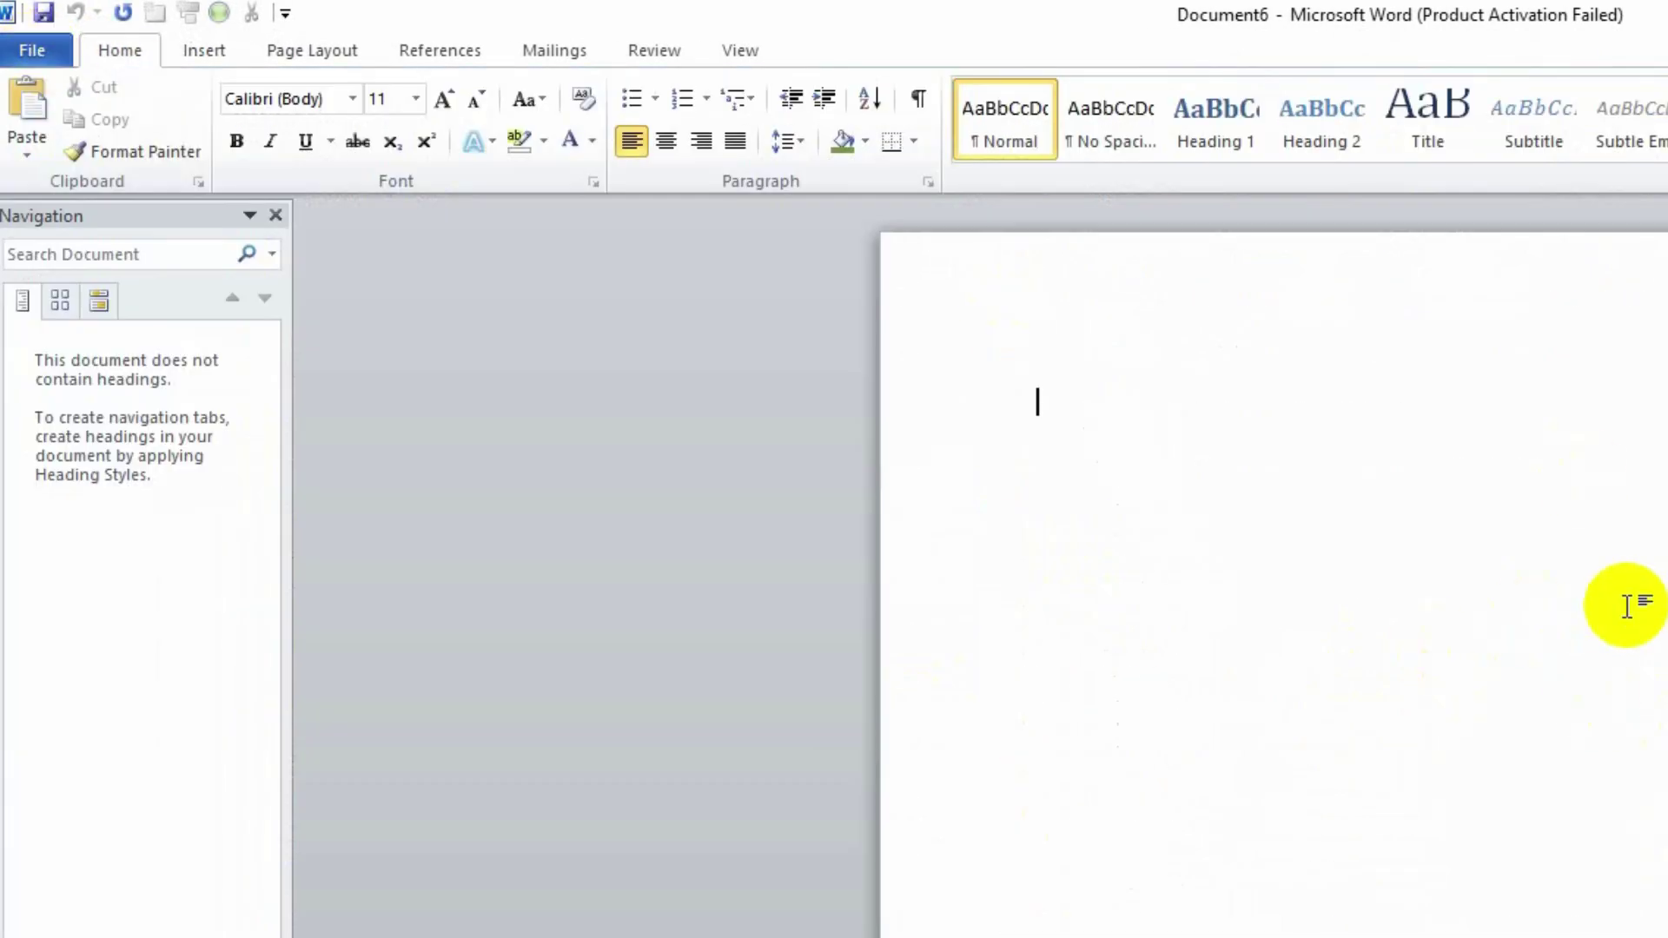
# Open the 'test' document from the Pictures folder via File > Open
pyautogui.click(36, 52)
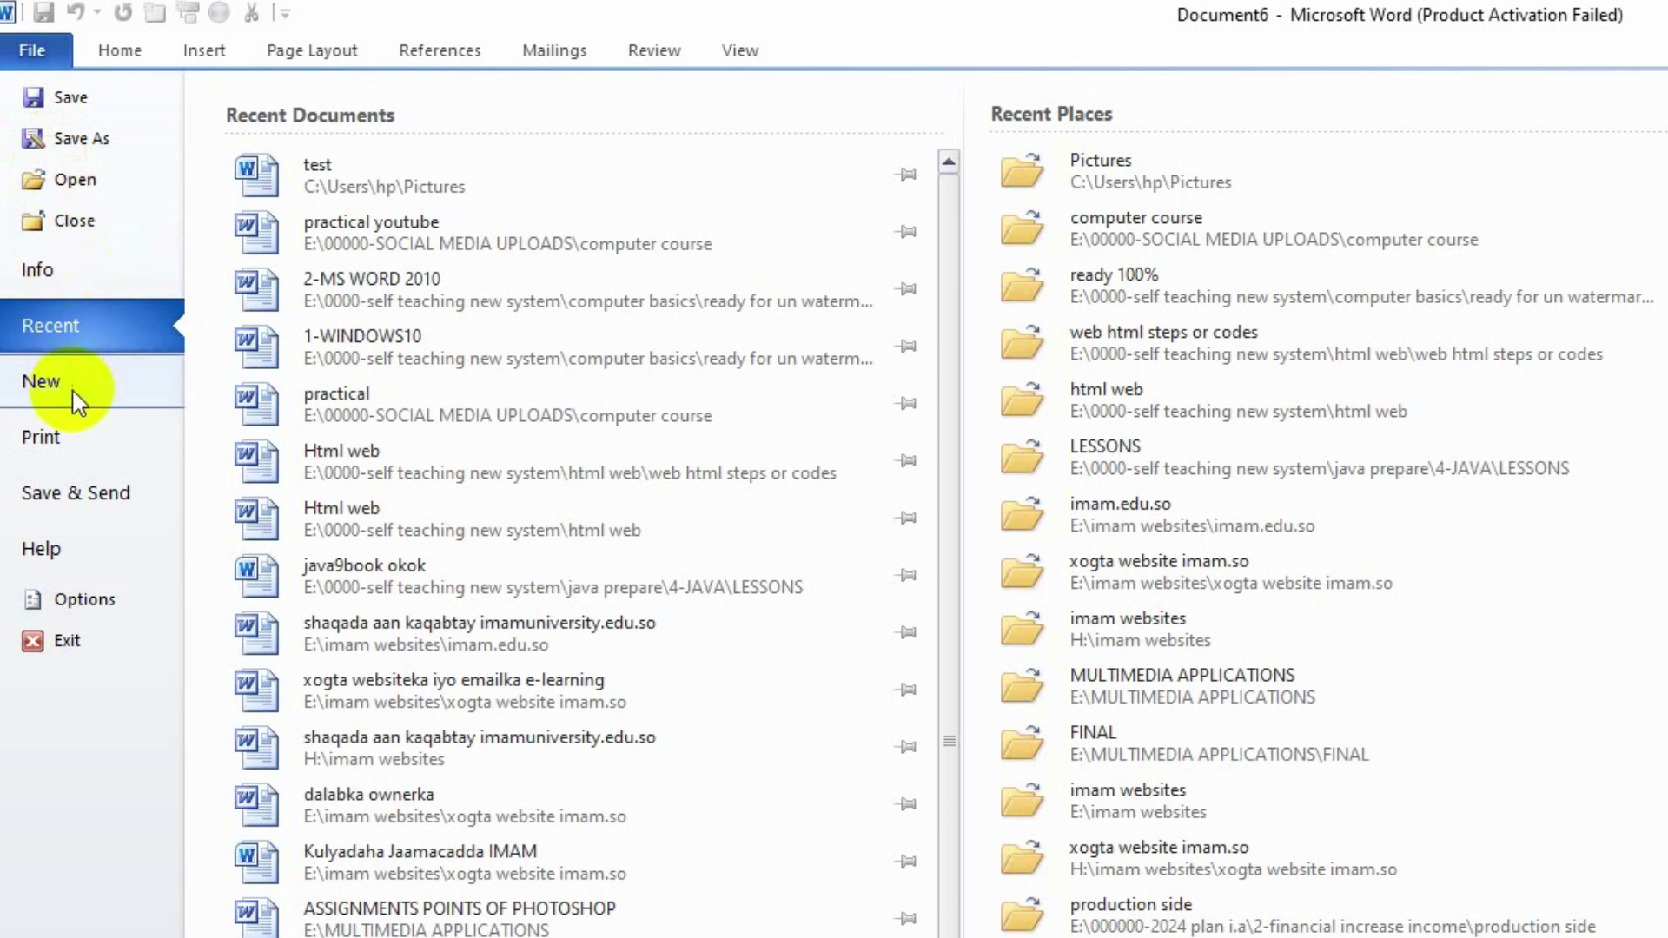
pyautogui.click(78, 179)
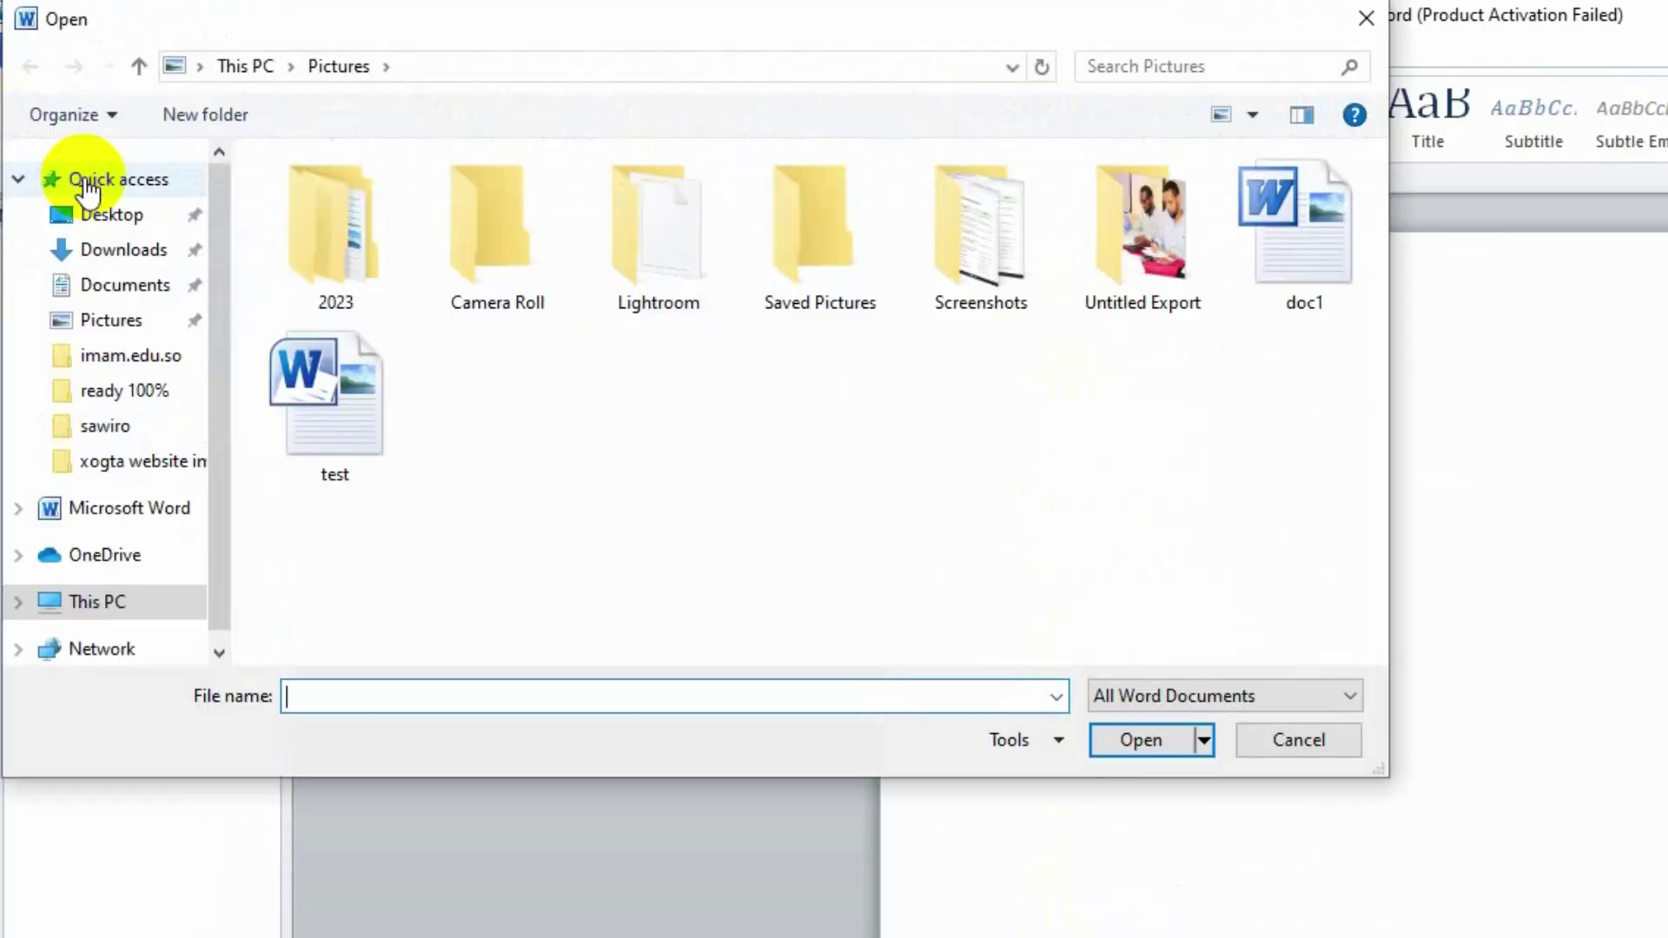
pyautogui.click(339, 431)
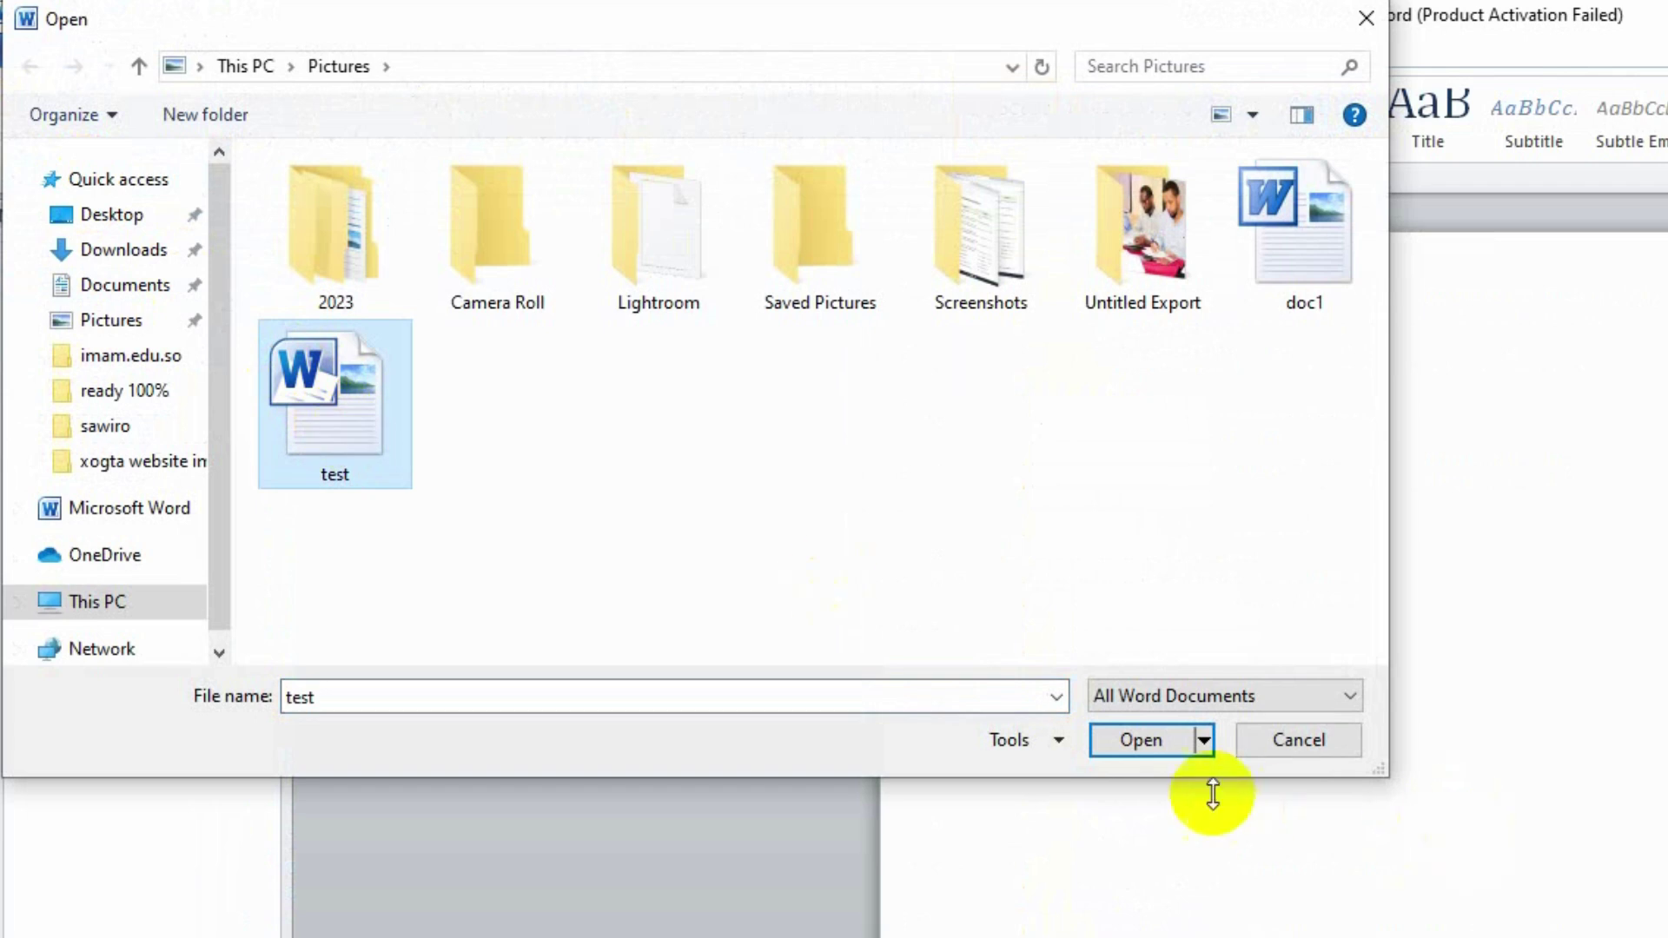
pyautogui.click(1143, 739)
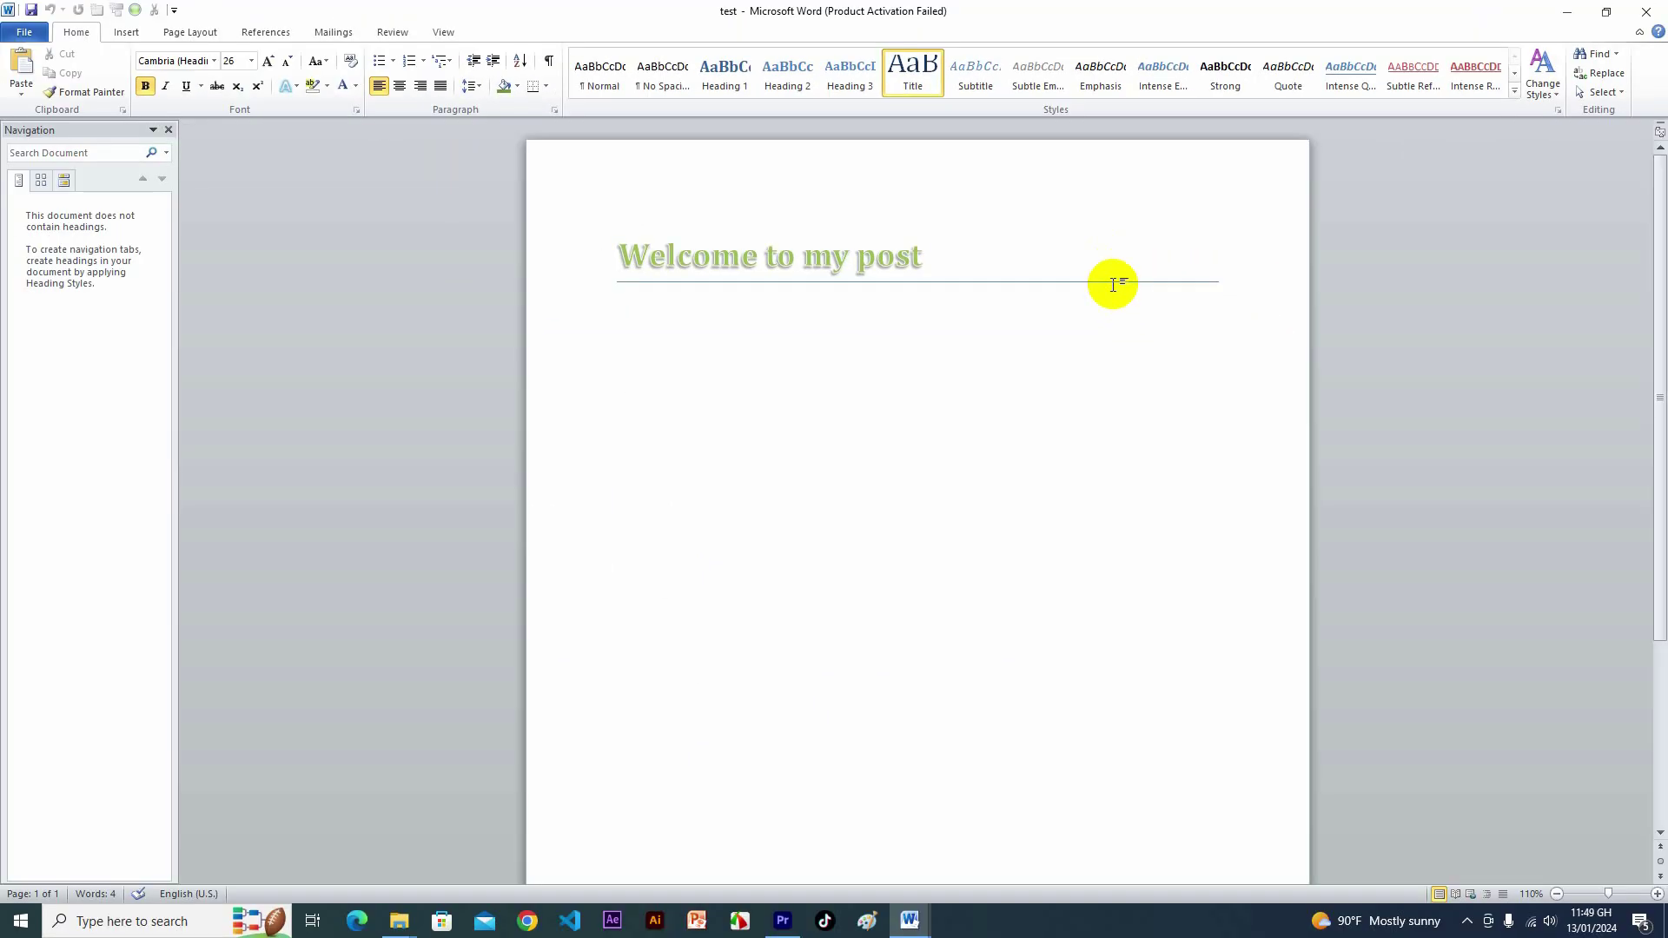
pyautogui.scroll(-2, 1113, 284)
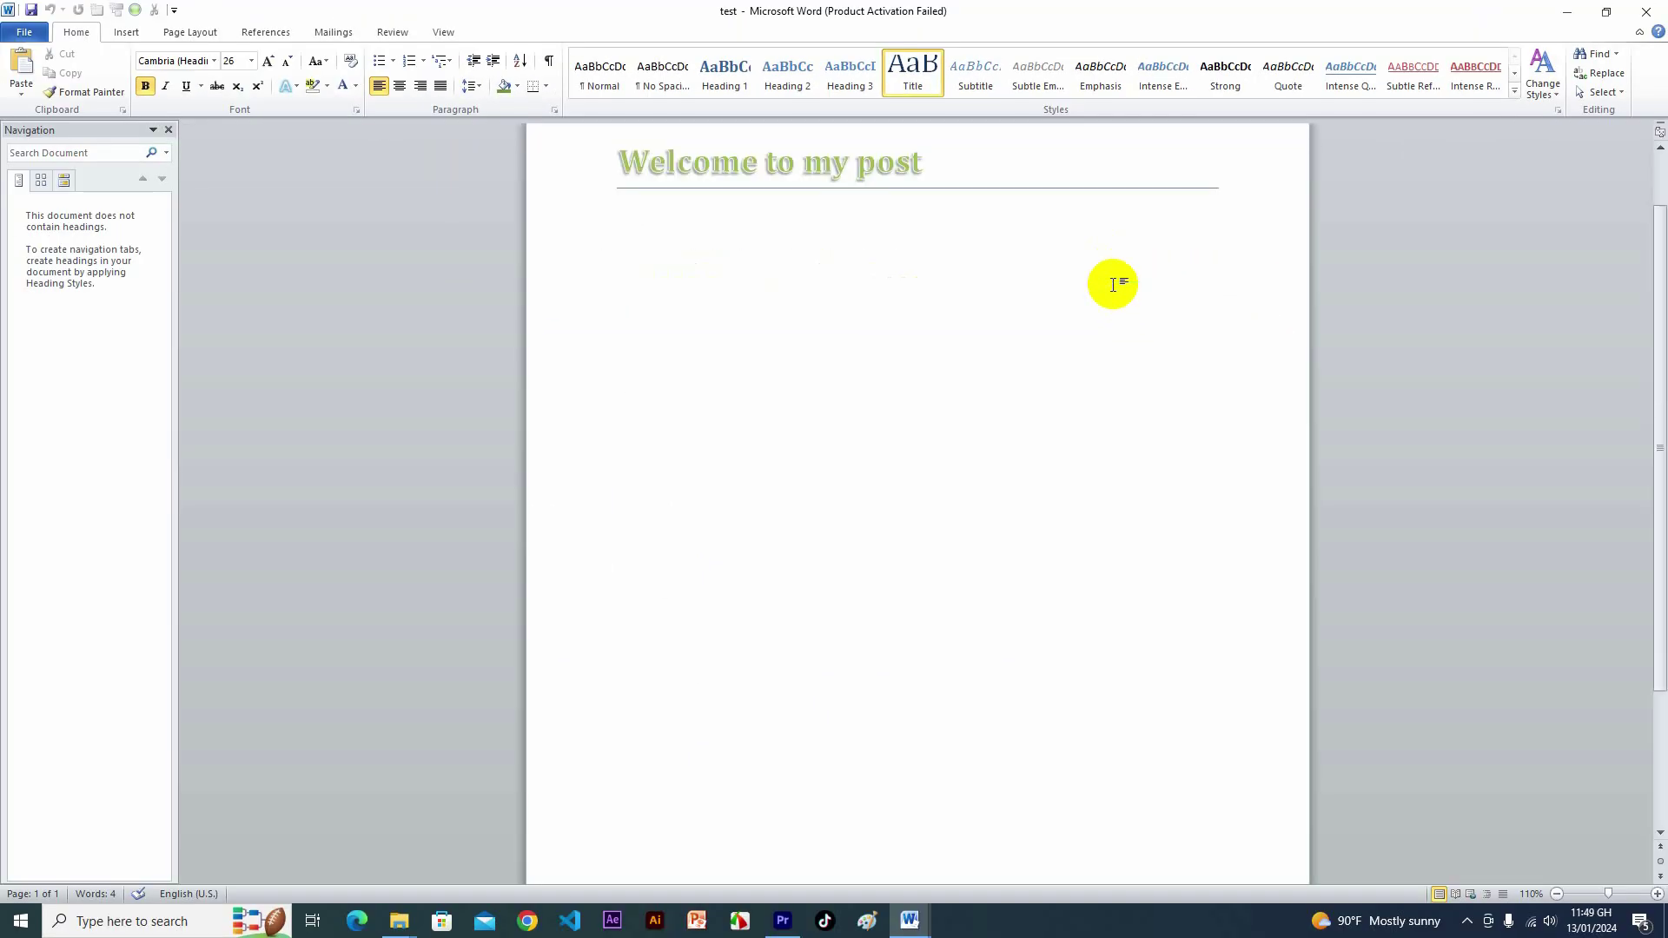